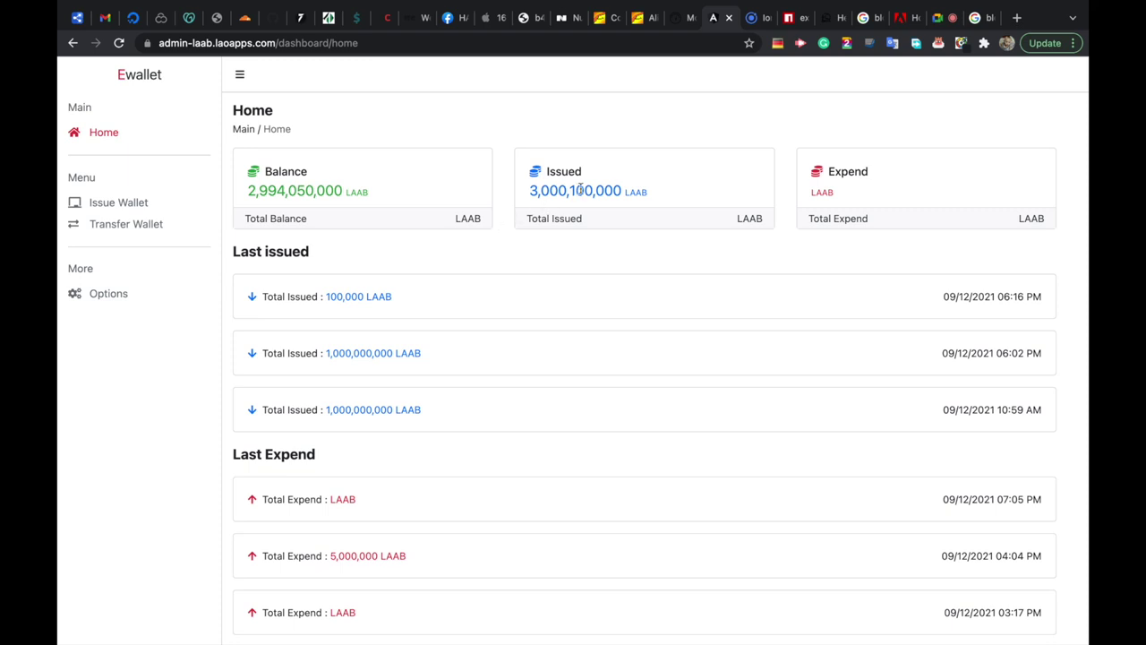
Point out the 3,000,100,000 LAAB issued total and total balance, then open the Issue Wallet list.
{"action": "left_click_drag", "start_coordinate": [528, 192], "coordinate": [669, 197]}
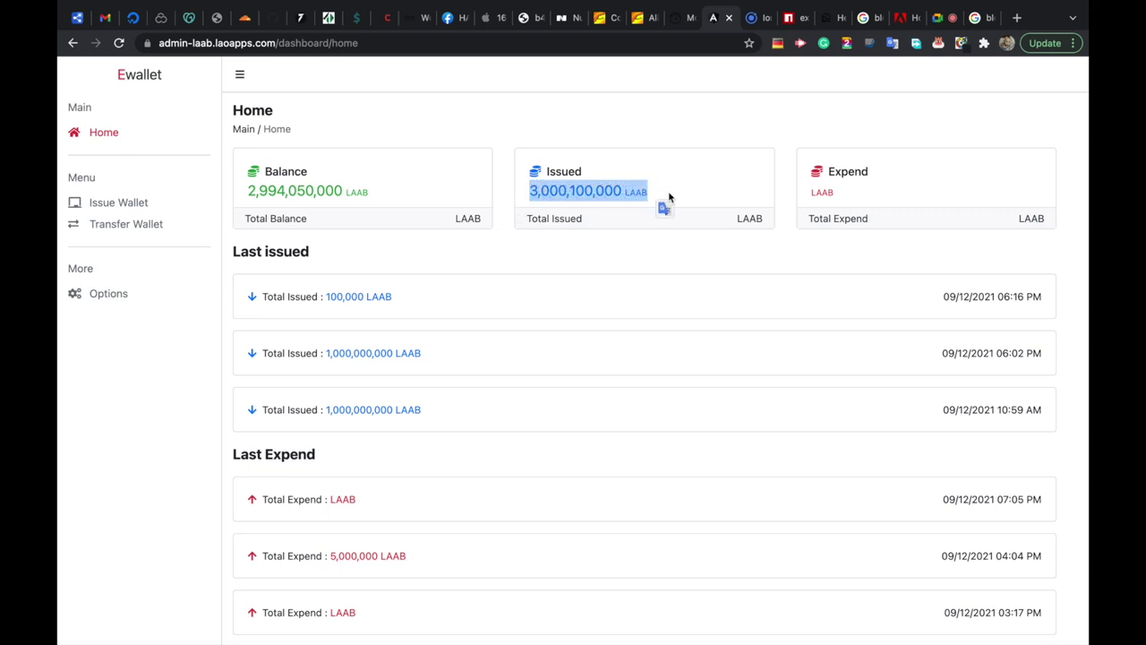
{"action": "left_click_drag", "start_coordinate": [254, 191], "coordinate": [426, 196]}
{"action": "left_click", "coordinate": [125, 205]}
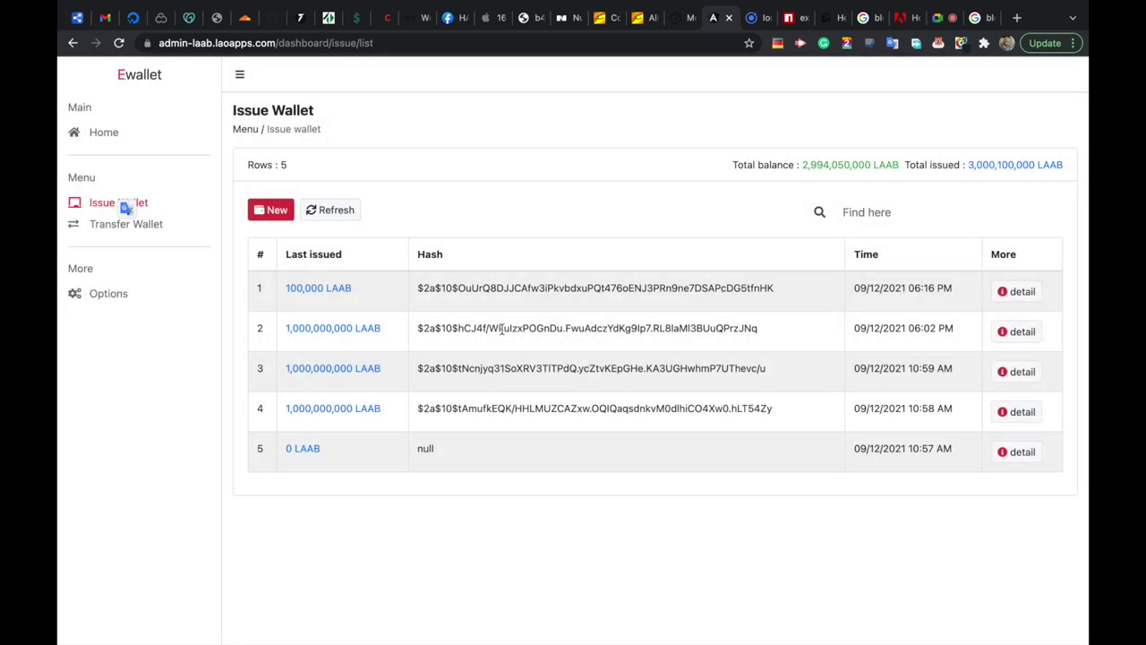
Highlight the issuance amounts: 100,000 LAAB in row 1 and 1,000,000,000 LAAB in rows 2–4.
{"action": "left_click_drag", "start_coordinate": [288, 288], "coordinate": [355, 295]}
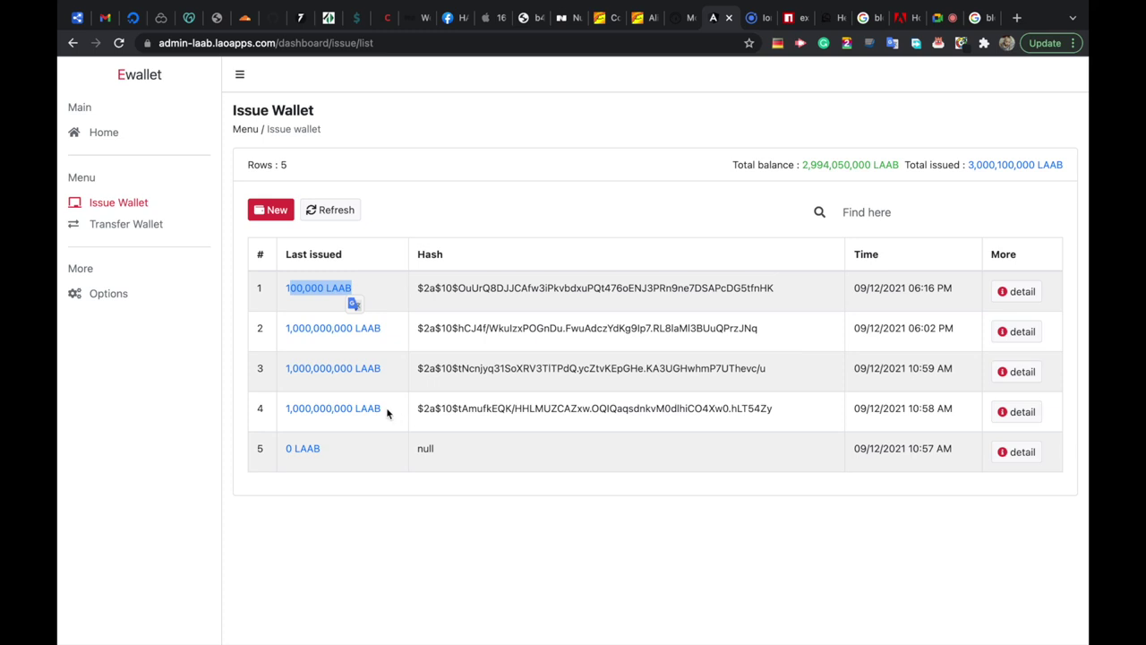
{"action": "left_click_drag", "start_coordinate": [389, 415], "coordinate": [277, 409]}
{"action": "left_click_drag", "start_coordinate": [389, 369], "coordinate": [260, 368]}
{"action": "left_click_drag", "start_coordinate": [392, 336], "coordinate": [269, 329]}
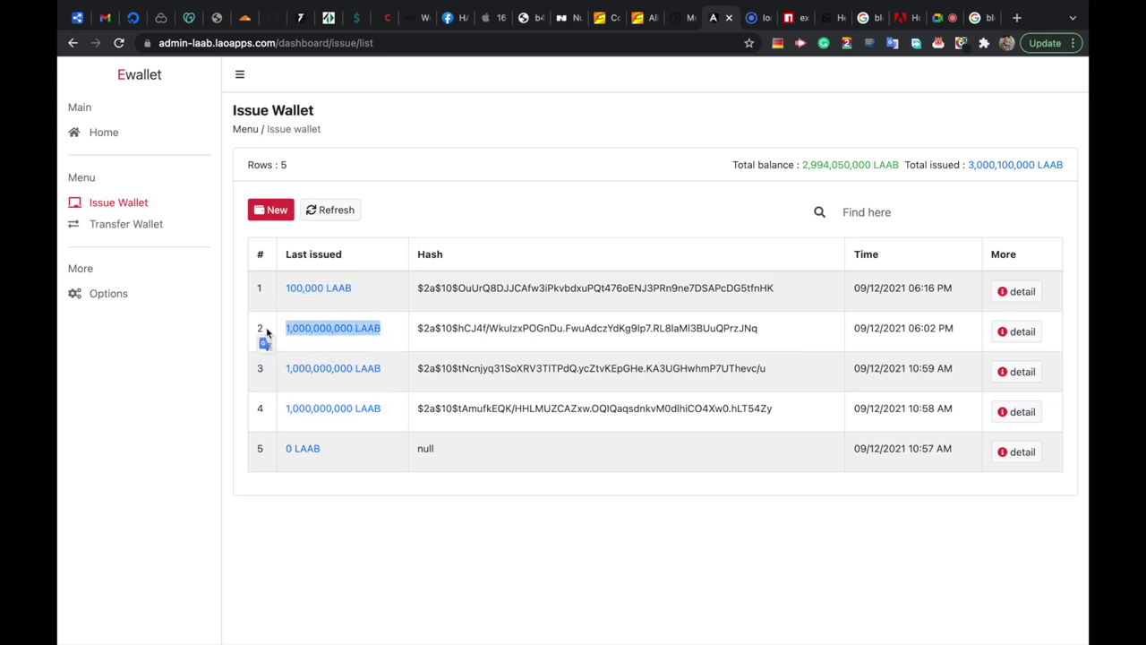
{"action": "left_click_drag", "start_coordinate": [357, 289], "coordinate": [281, 289]}
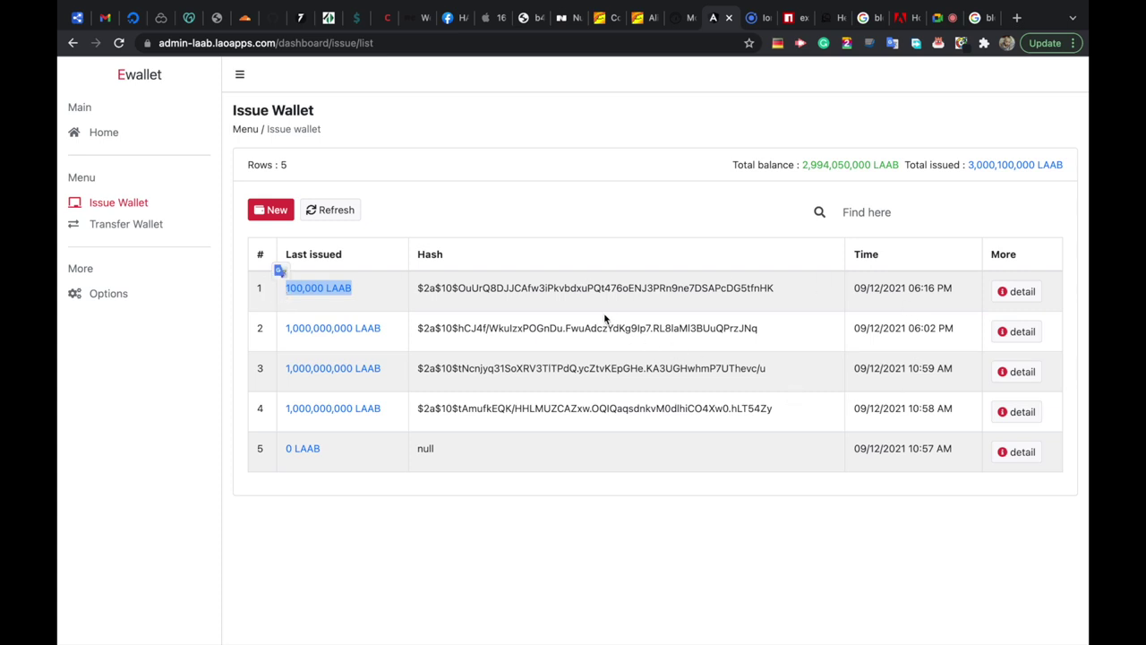
Highlight row 1's hash, then row 5's 0 LAAB amount and null hash.
{"action": "double_click", "coordinate": [580, 289]}
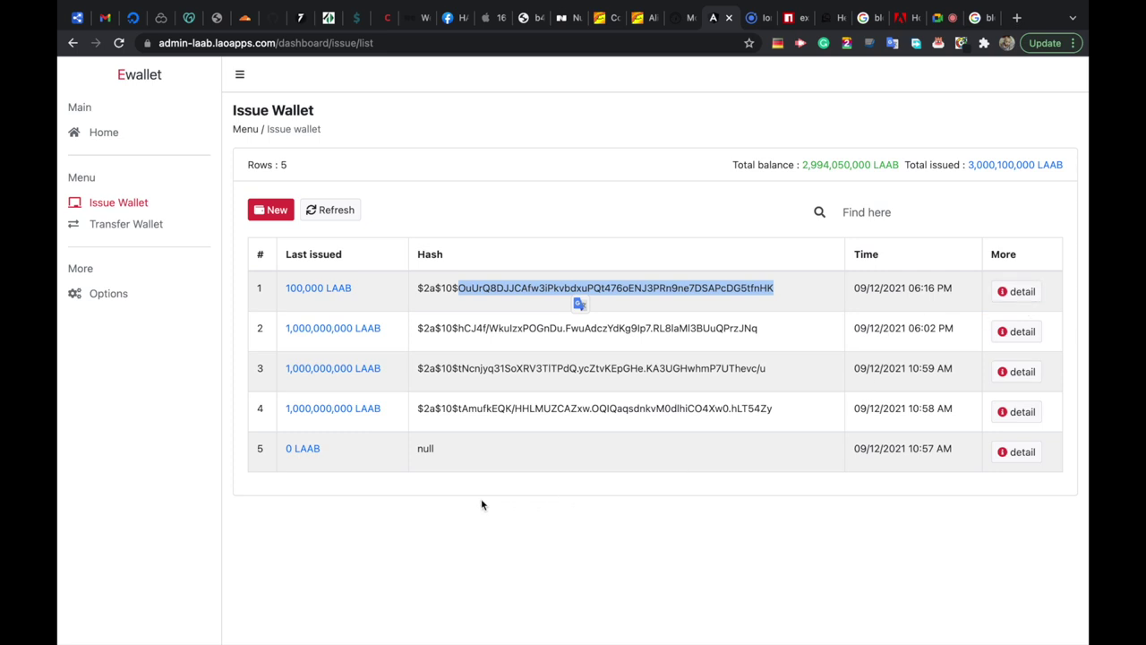
{"action": "left_click", "coordinate": [278, 452]}
{"action": "left_click_drag", "start_coordinate": [278, 451], "coordinate": [642, 459]}
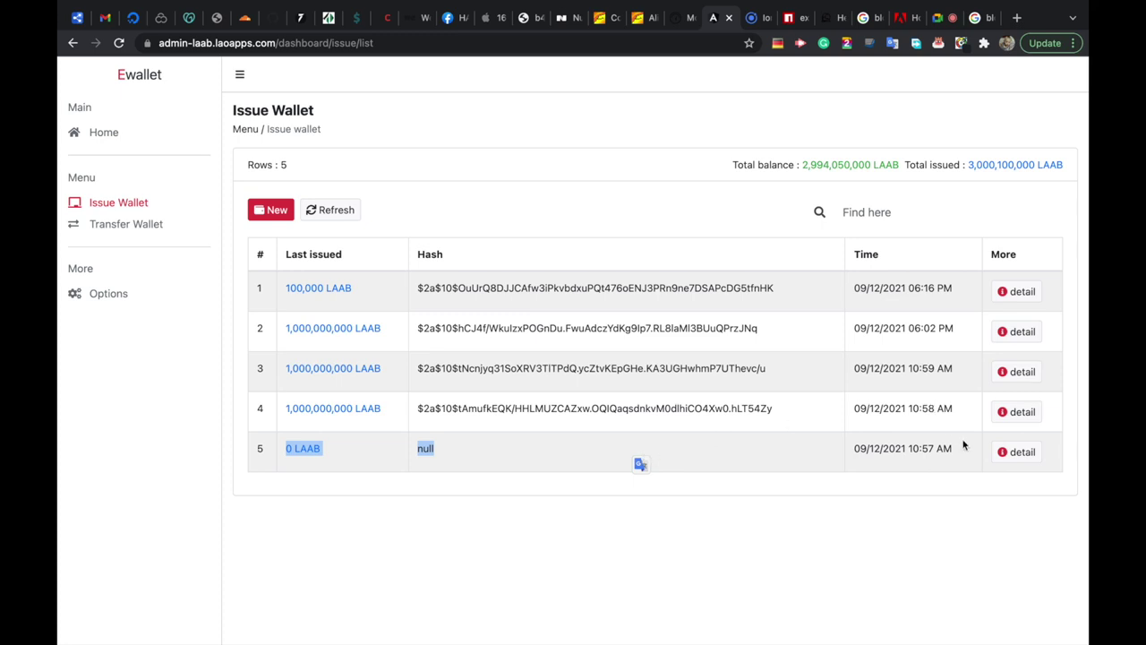
Inspect the 0 LAAB, 10:58 AM and 06:02 PM issuance details, then show the Transfer Wallet list.
{"action": "left_click", "coordinate": [1021, 453]}
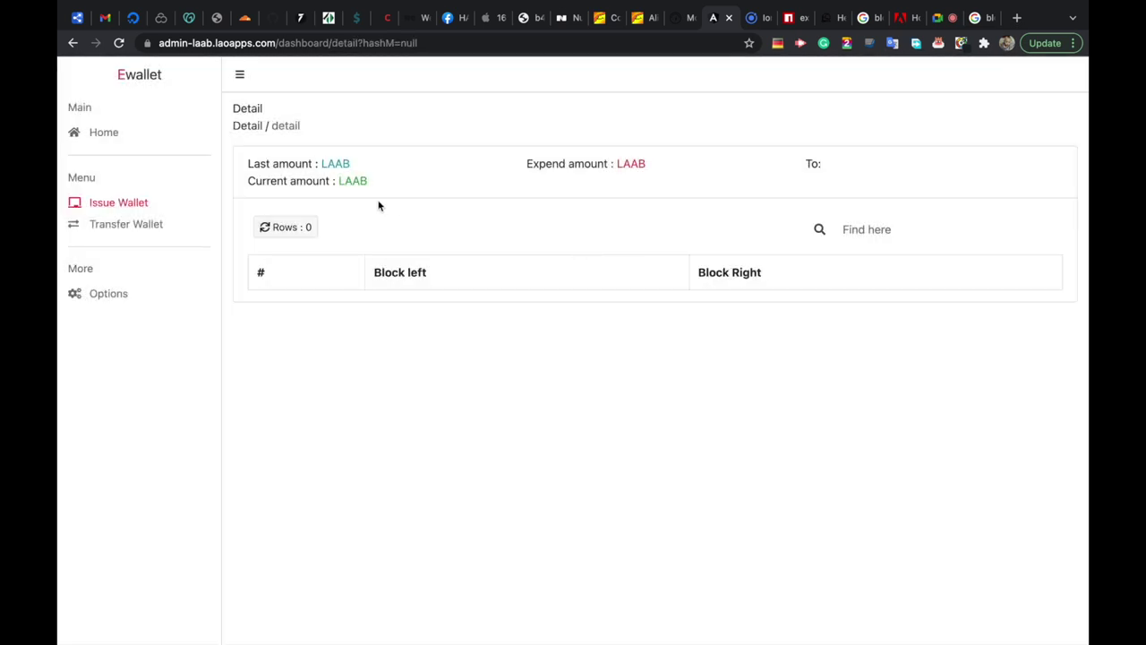
{"action": "left_click", "coordinate": [126, 203]}
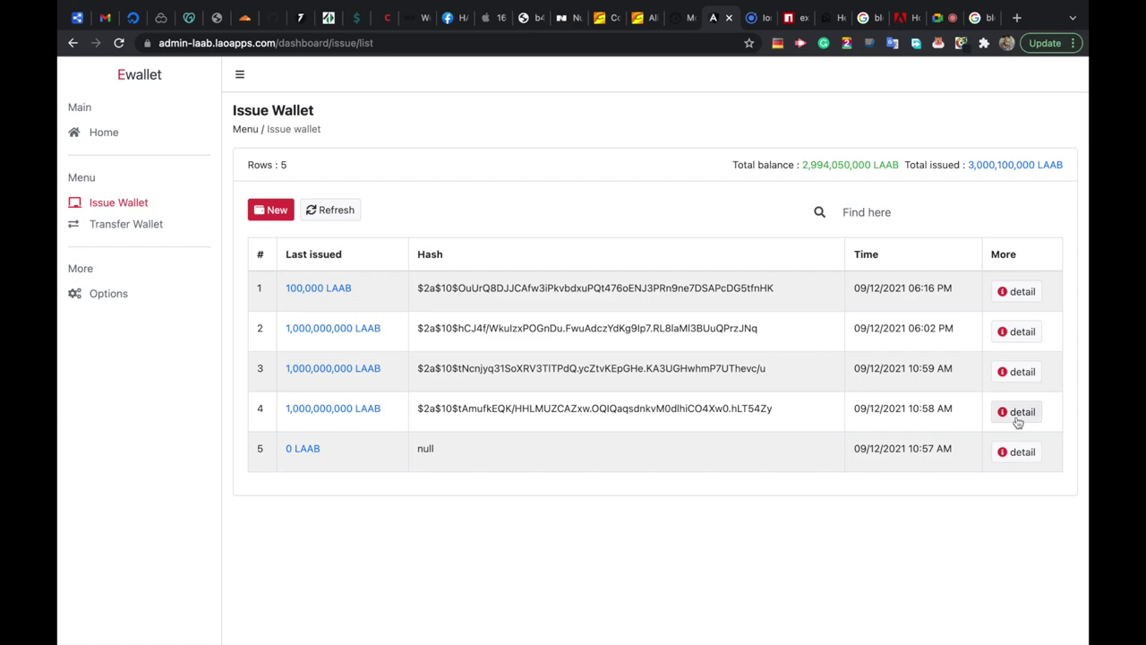
{"action": "left_click", "coordinate": [1017, 412]}
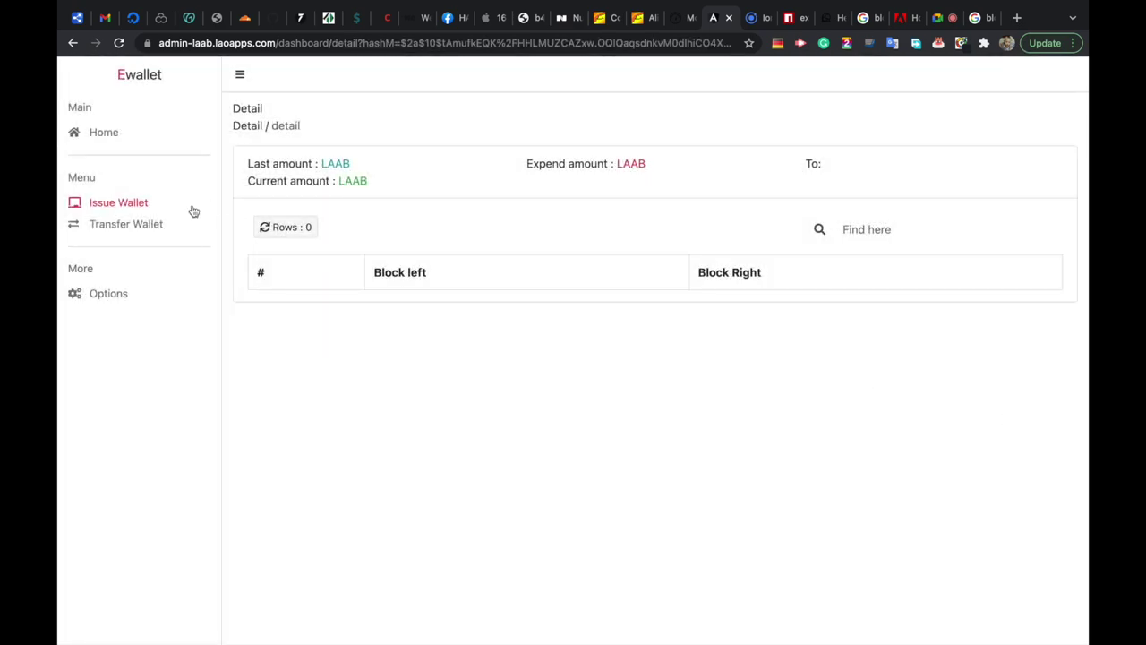
{"action": "left_click", "coordinate": [142, 204]}
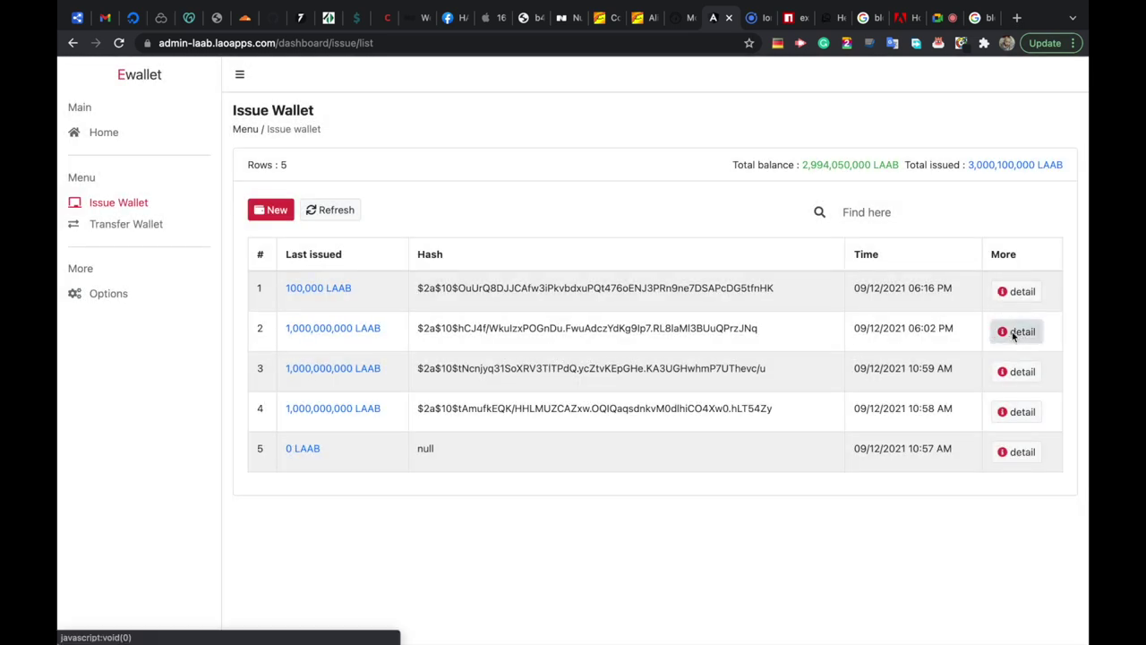
{"action": "left_click", "coordinate": [1018, 331]}
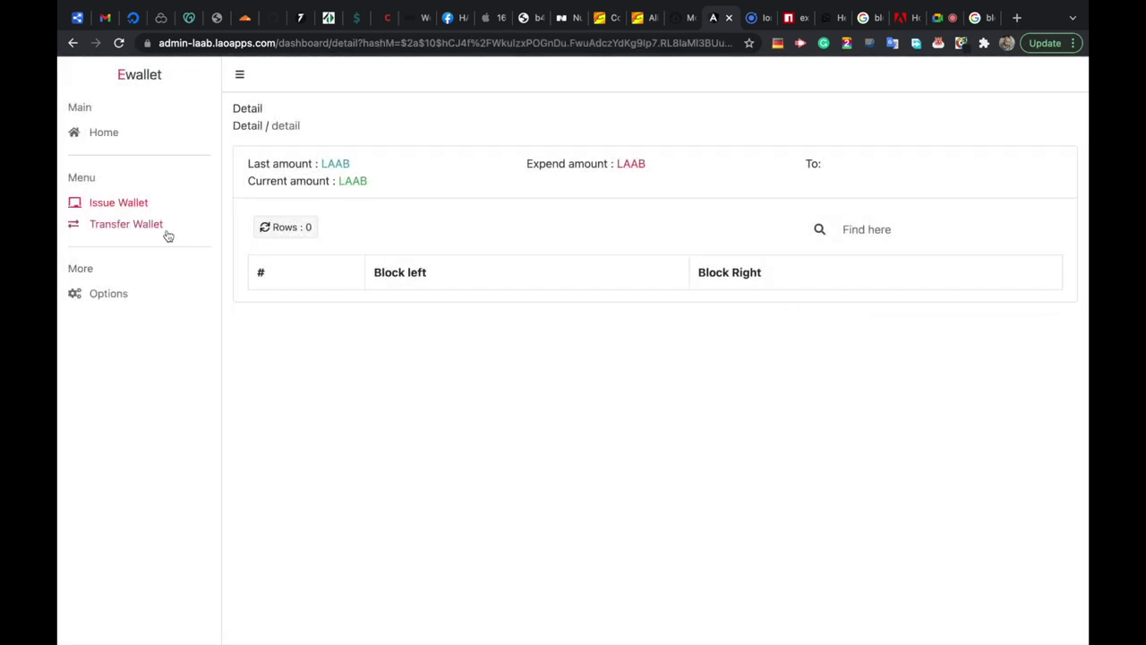
{"action": "left_click", "coordinate": [138, 225]}
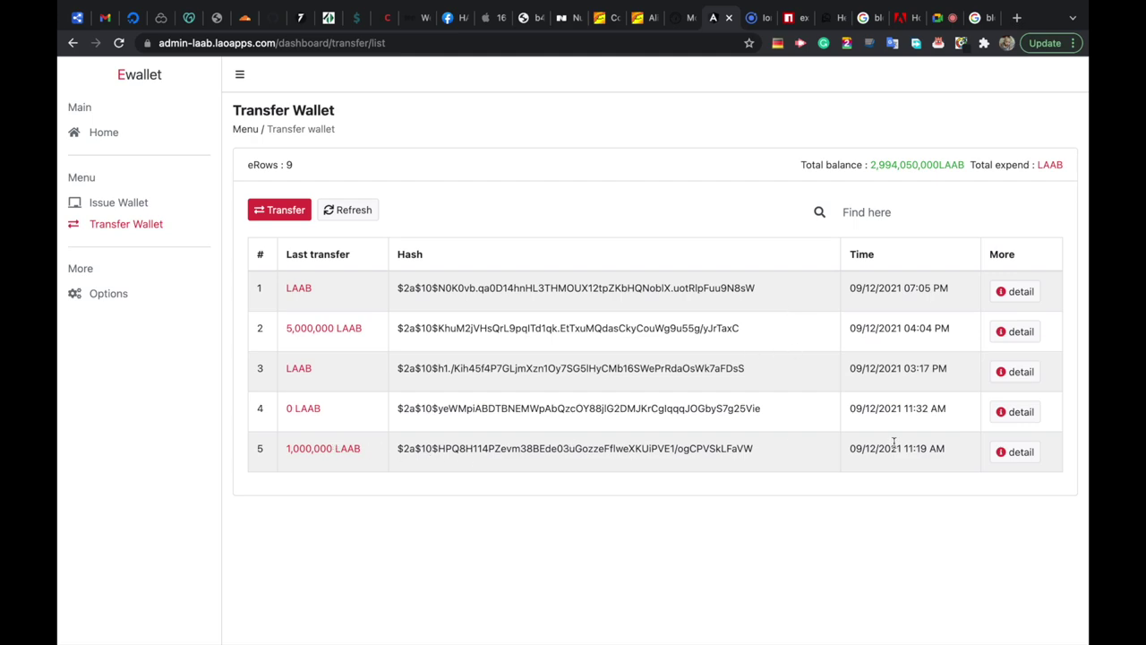
Open the 1,000,000 LAAB transfer's detail page and scan its Block left/Block Right table.
{"action": "left_click", "coordinate": [1021, 451]}
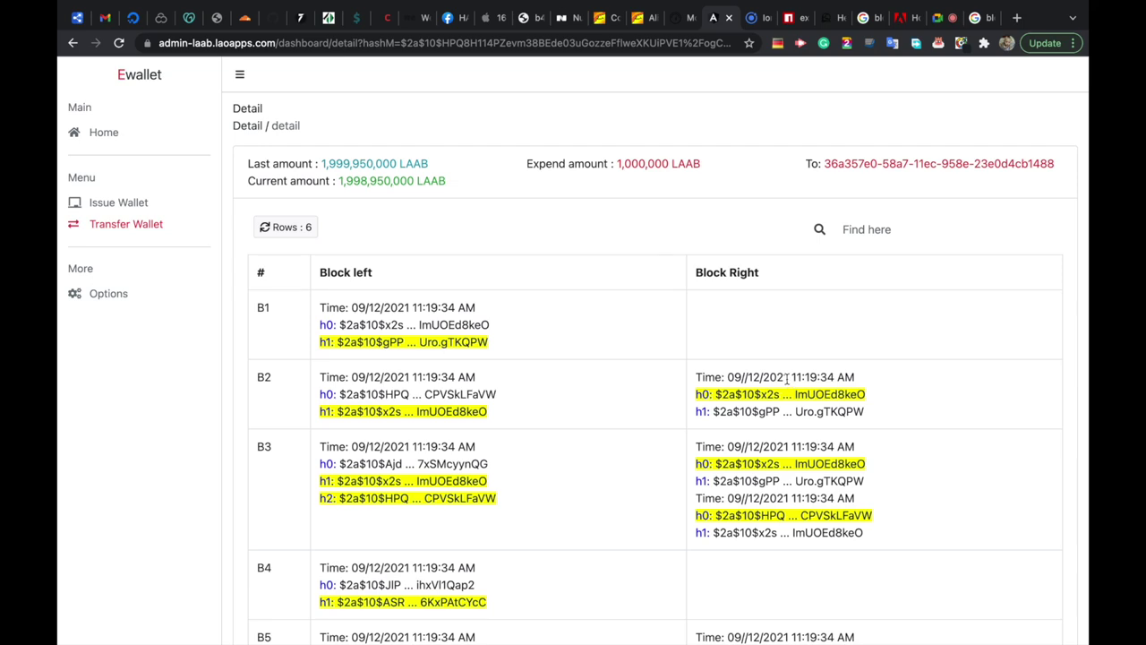
{"action": "scroll", "coordinate": [607, 409], "scroll_direction": "down", "scroll_amount": 5}
{"action": "scroll", "coordinate": [606, 413], "scroll_direction": "up", "scroll_amount": 1}
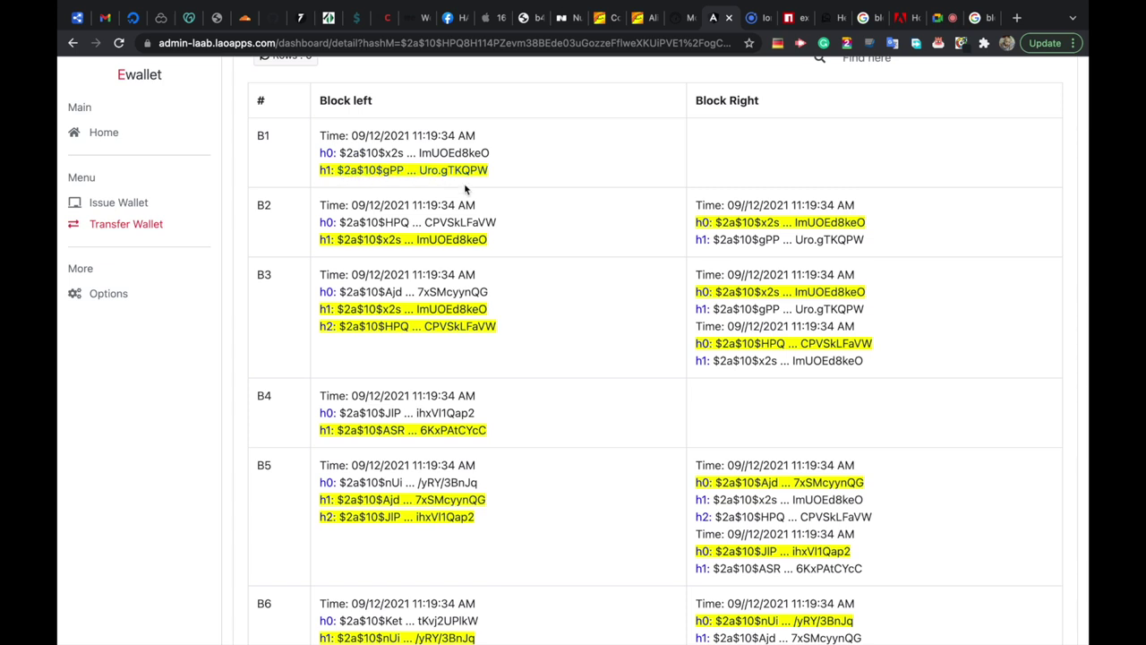
{"action": "scroll", "coordinate": [475, 193], "scroll_direction": "up", "scroll_amount": 1}
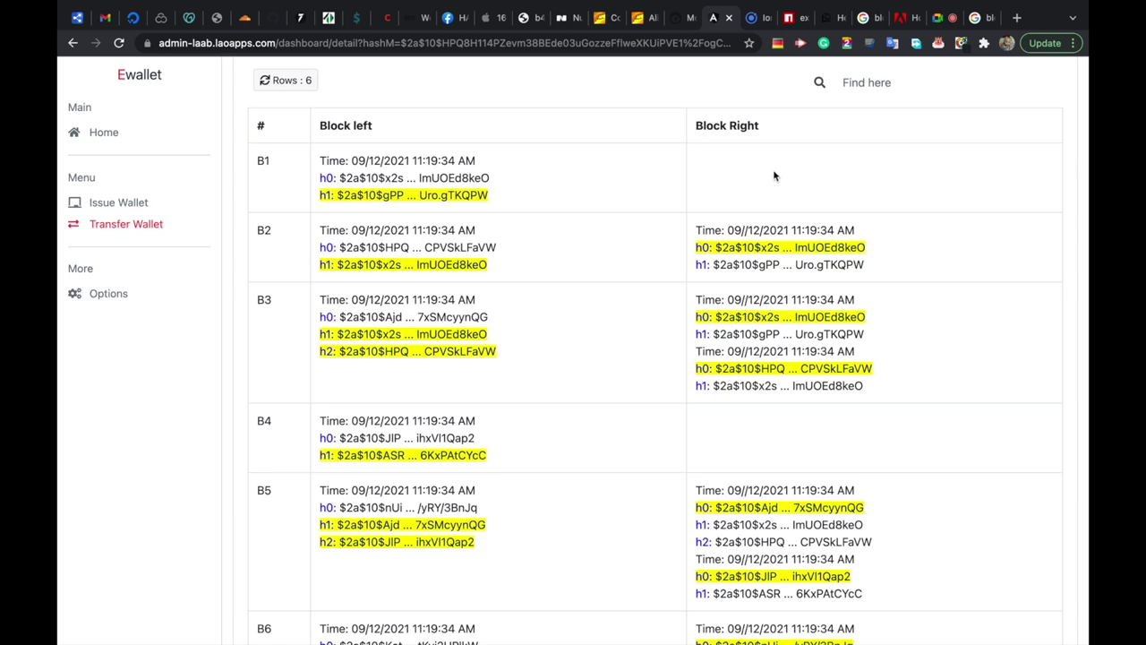
{"action": "scroll", "coordinate": [775, 177], "scroll_direction": "down", "scroll_amount": 3}
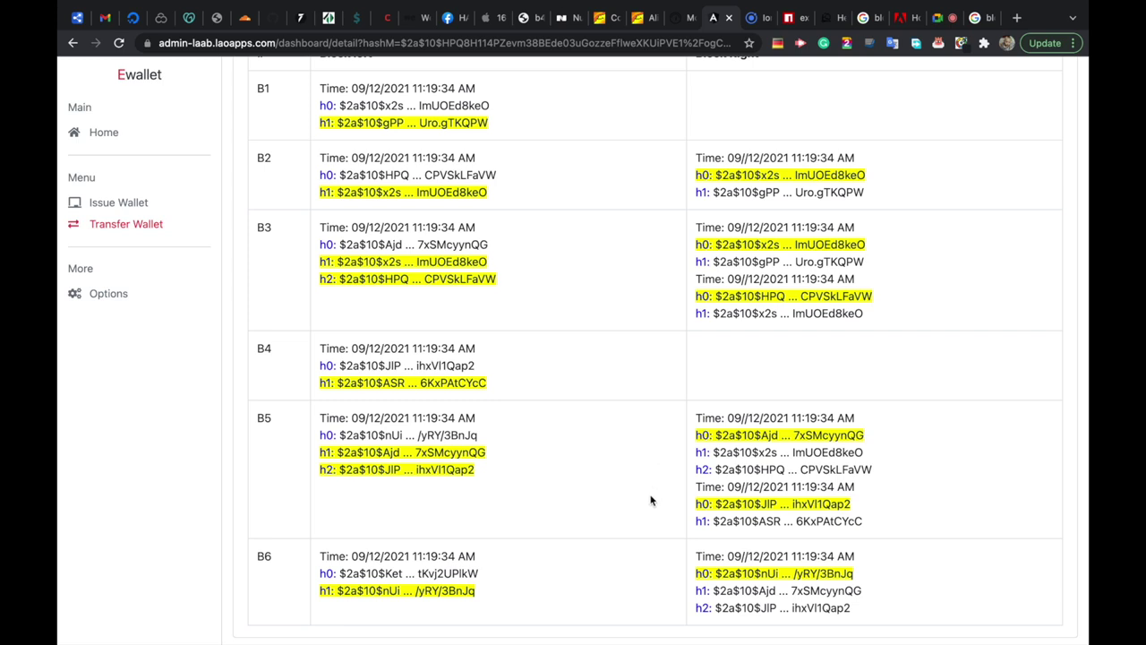
{"action": "scroll", "coordinate": [793, 385], "scroll_direction": "up", "scroll_amount": 3}
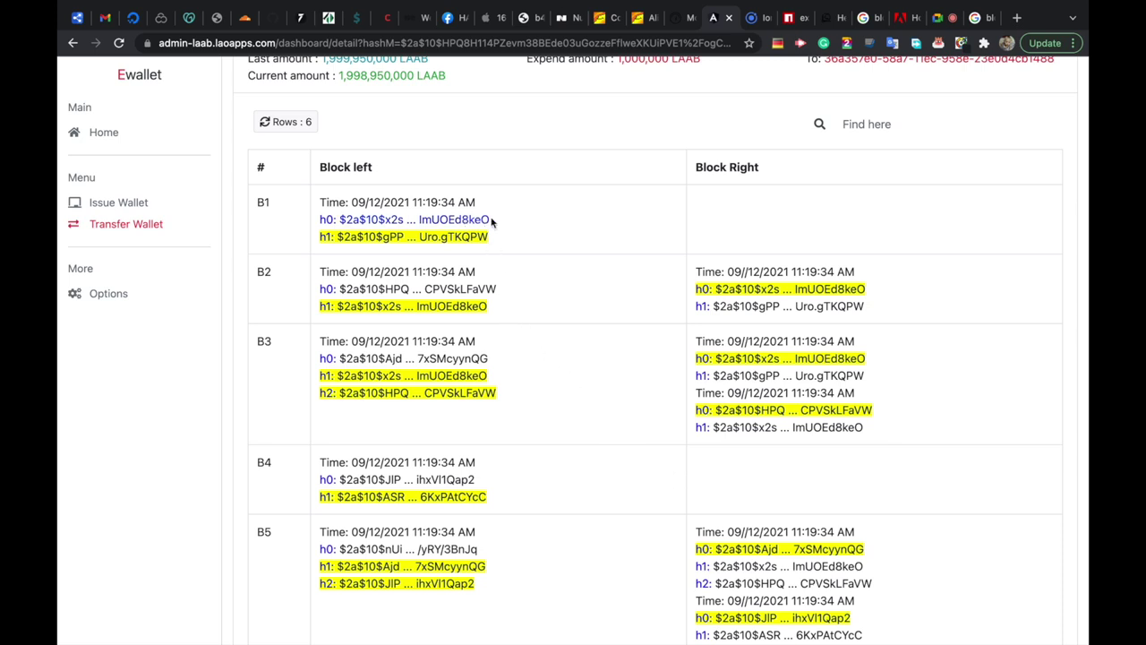
Highlight block B1's h0 and block B2's h1 hashes to compare the linked chain.
{"action": "left_click_drag", "start_coordinate": [502, 221], "coordinate": [340, 217]}
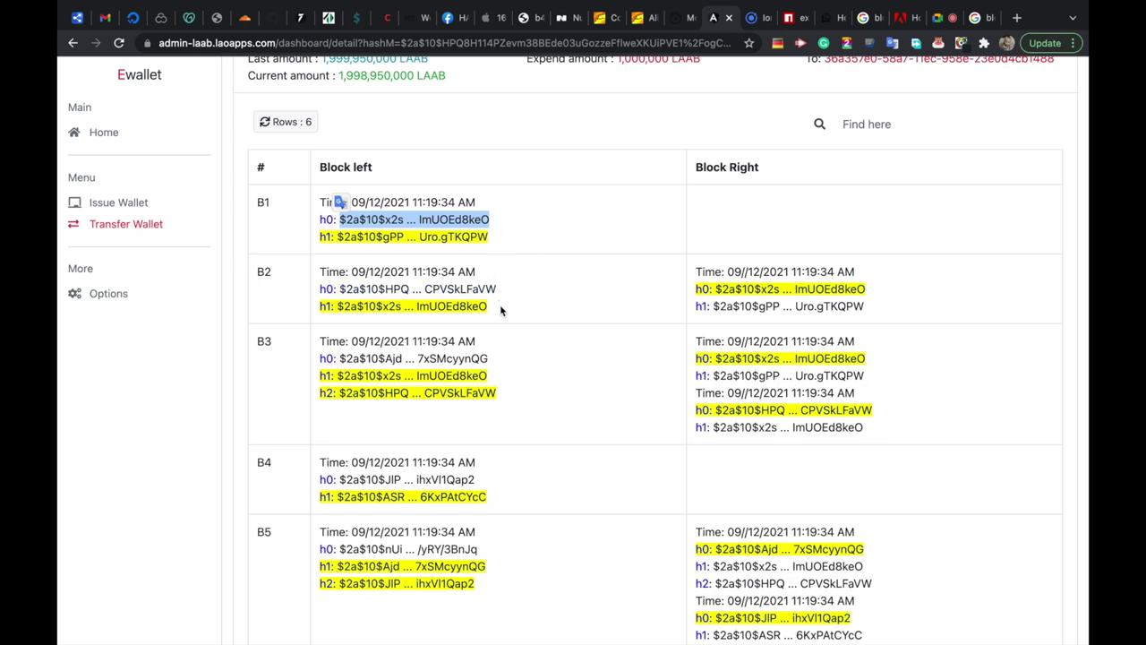
{"action": "left_click_drag", "start_coordinate": [500, 313], "coordinate": [344, 308]}
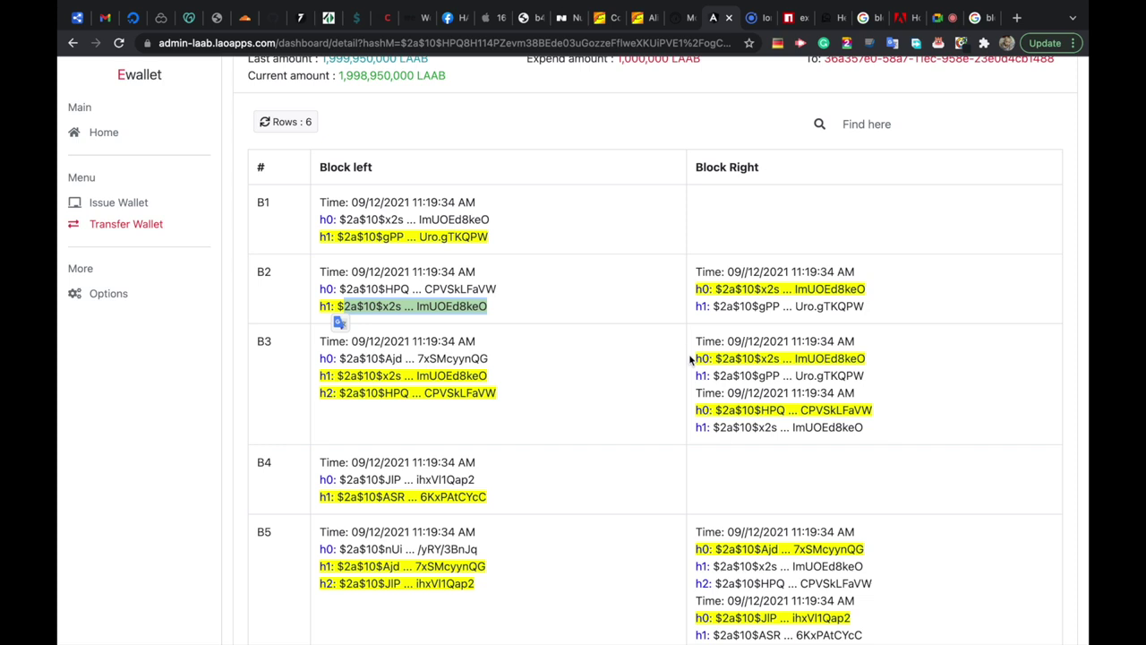
{"action": "scroll", "coordinate": [691, 359], "scroll_direction": "down", "scroll_amount": 1}
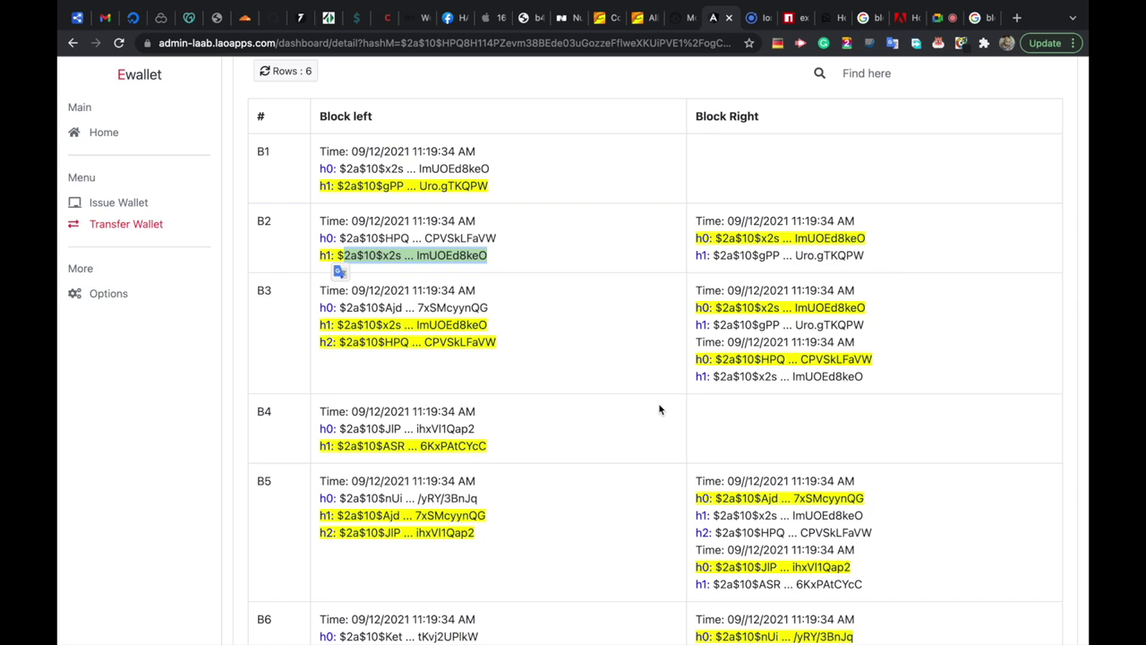
{"action": "scroll", "coordinate": [659, 409], "scroll_direction": "down", "scroll_amount": 1}
{"action": "scroll", "coordinate": [659, 409], "scroll_direction": "up", "scroll_amount": 2}
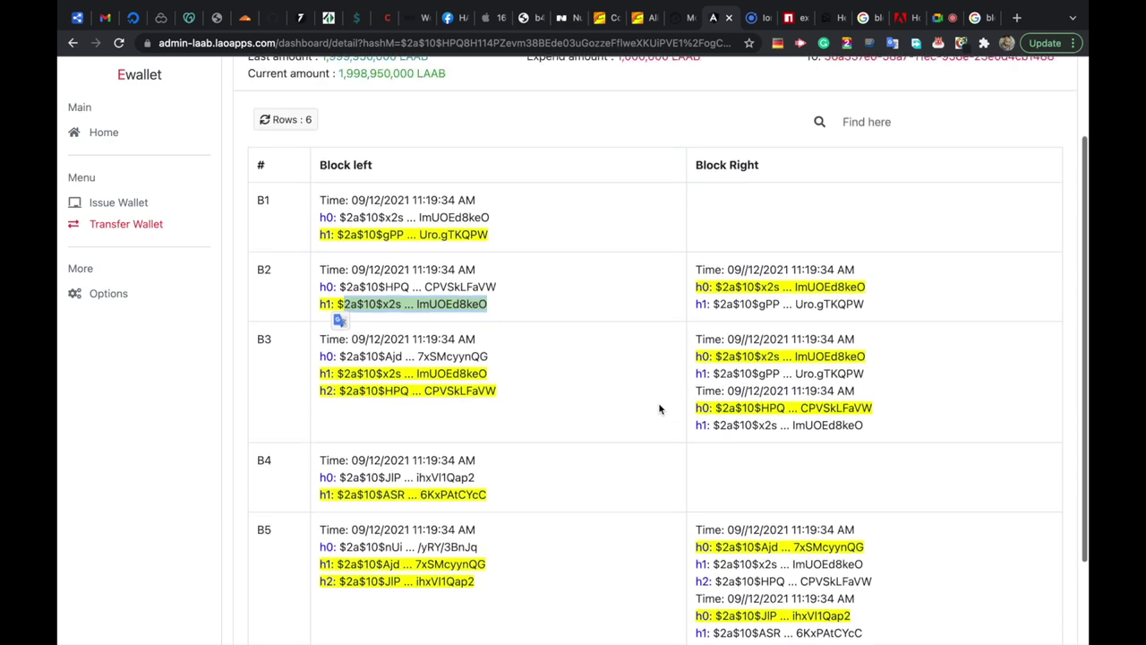
{"action": "scroll", "coordinate": [659, 409], "scroll_direction": "up", "scroll_amount": 2}
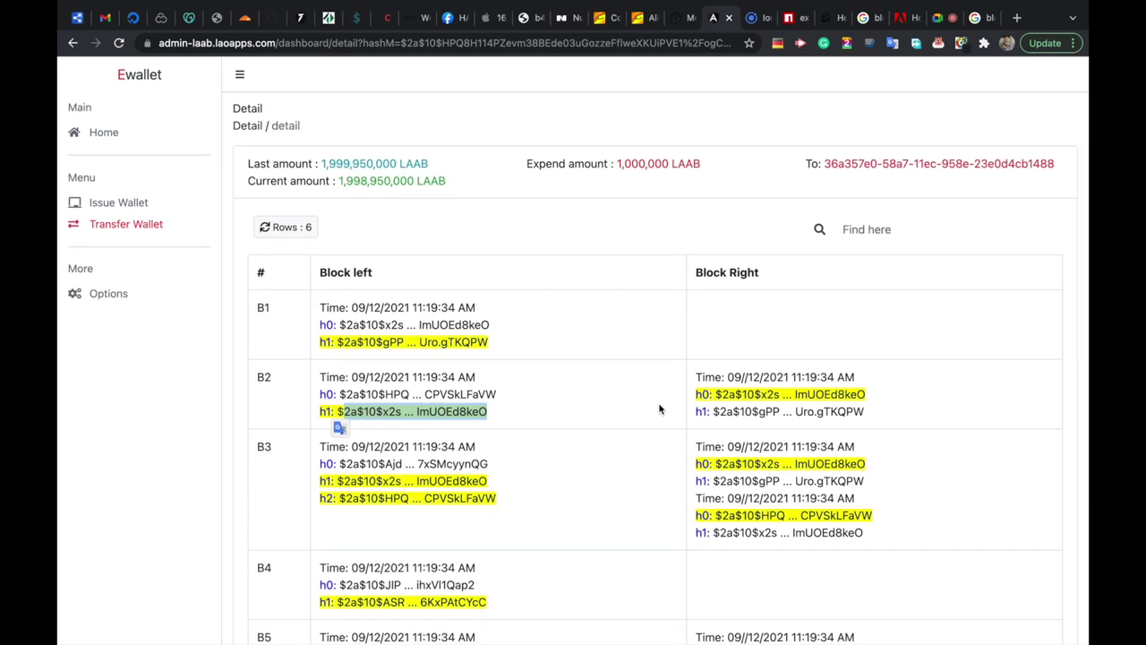
{"action": "scroll", "coordinate": [659, 410], "scroll_direction": "down", "scroll_amount": 5}
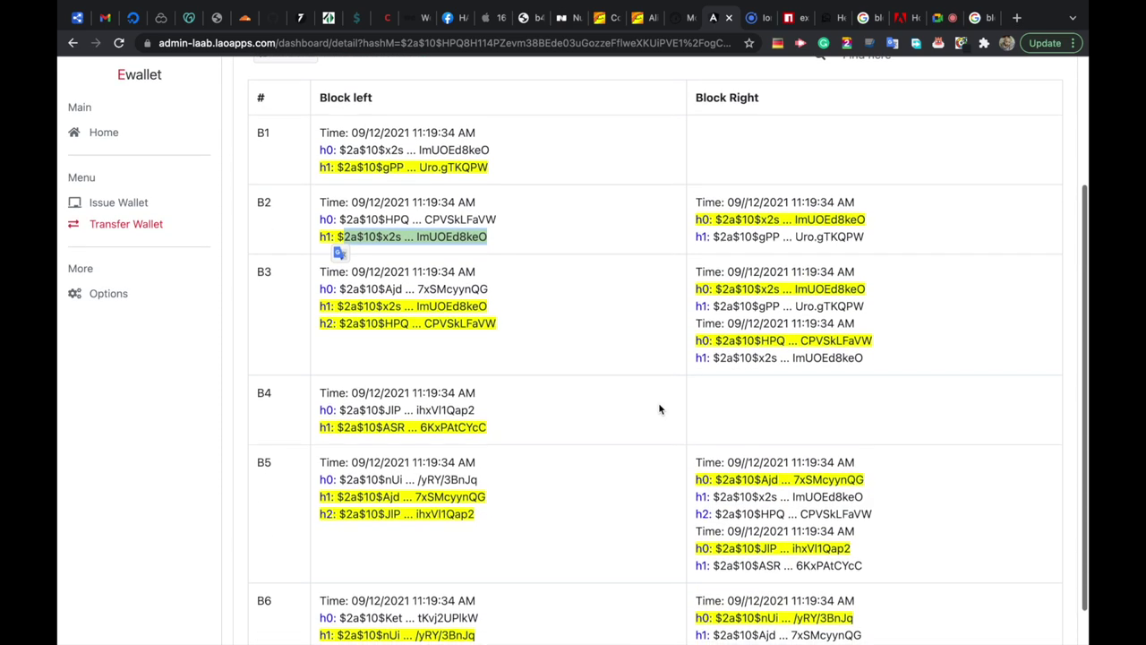
{"action": "scroll", "coordinate": [659, 410], "scroll_direction": "up", "scroll_amount": 5}
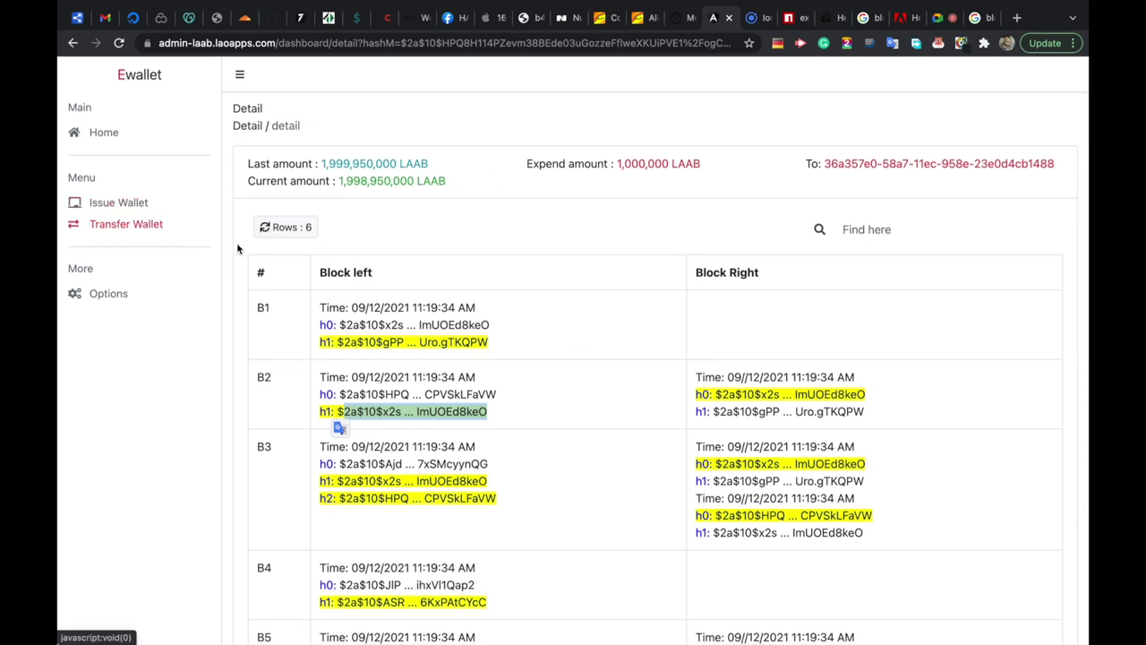
Trim the wallet tab's address to laab.laoapps.com and load its login page.
{"action": "left_click", "coordinate": [145, 224]}
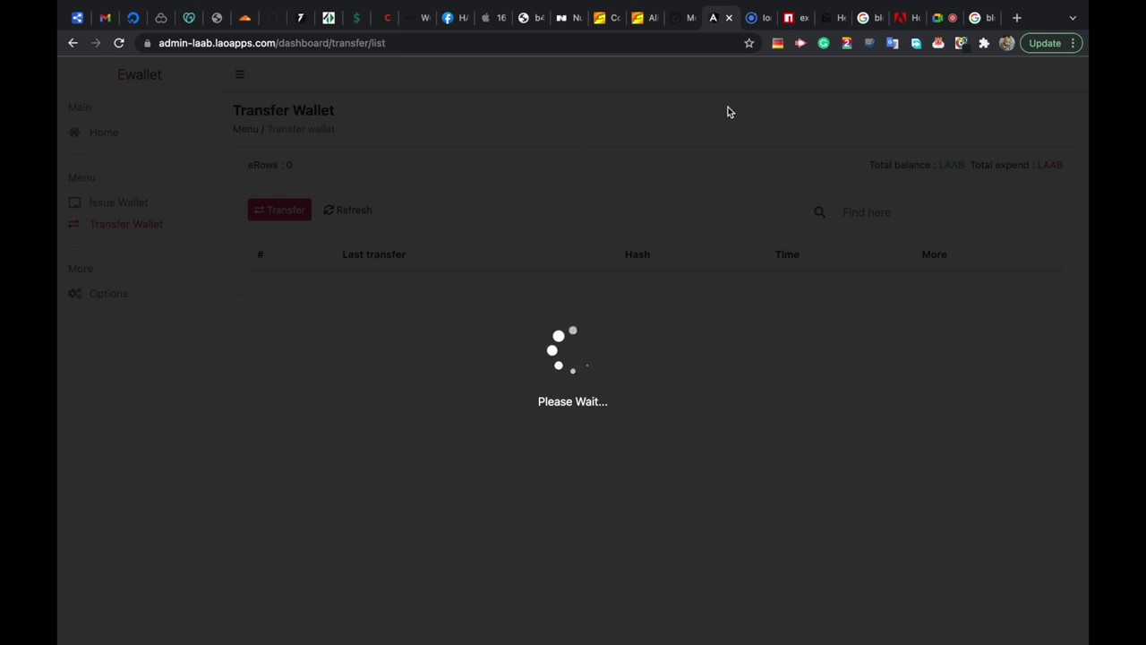
{"action": "left_click", "coordinate": [759, 20]}
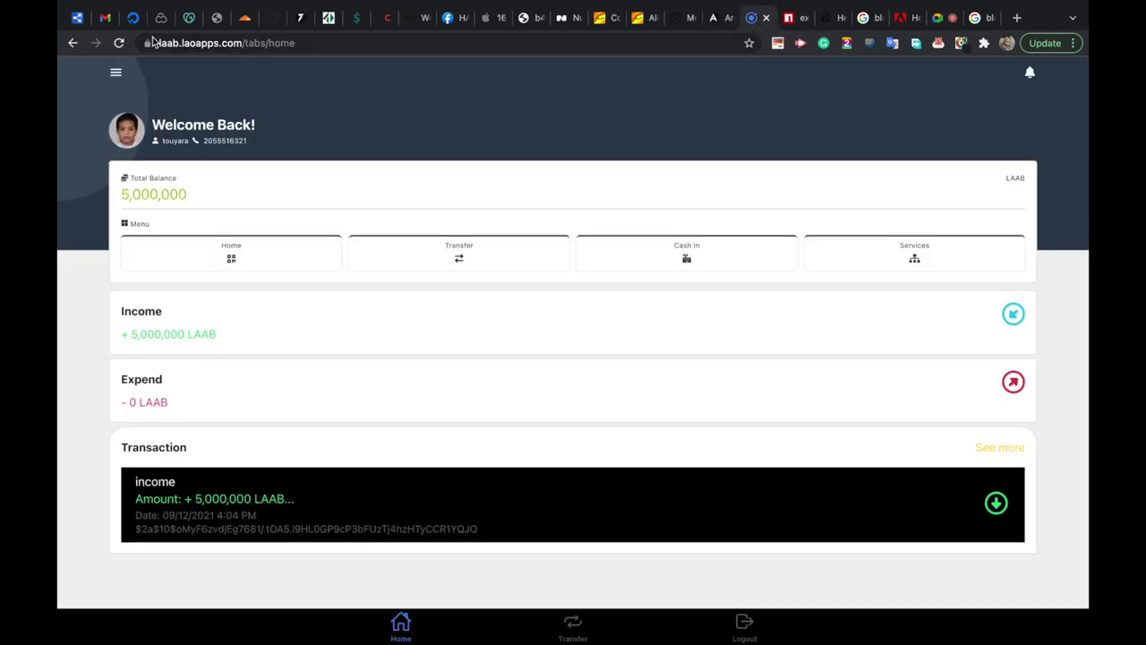
{"action": "left_click_drag", "start_coordinate": [251, 43], "coordinate": [381, 65]}
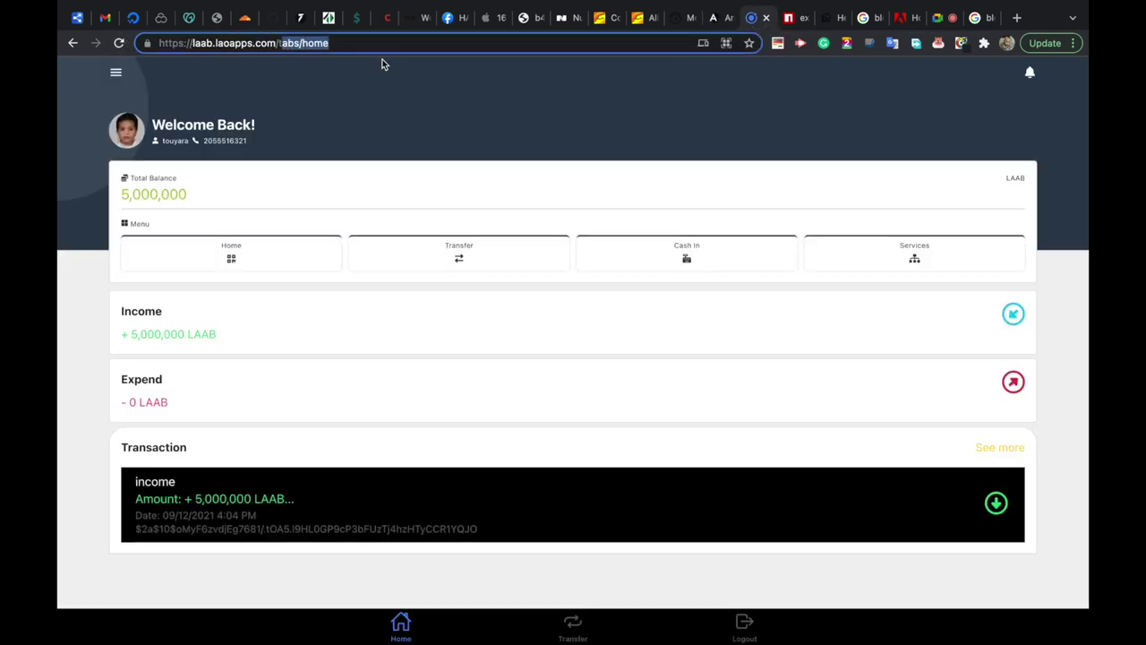
{"action": "key", "text": "BackSpace"}
{"action": "key", "text": "Return"}
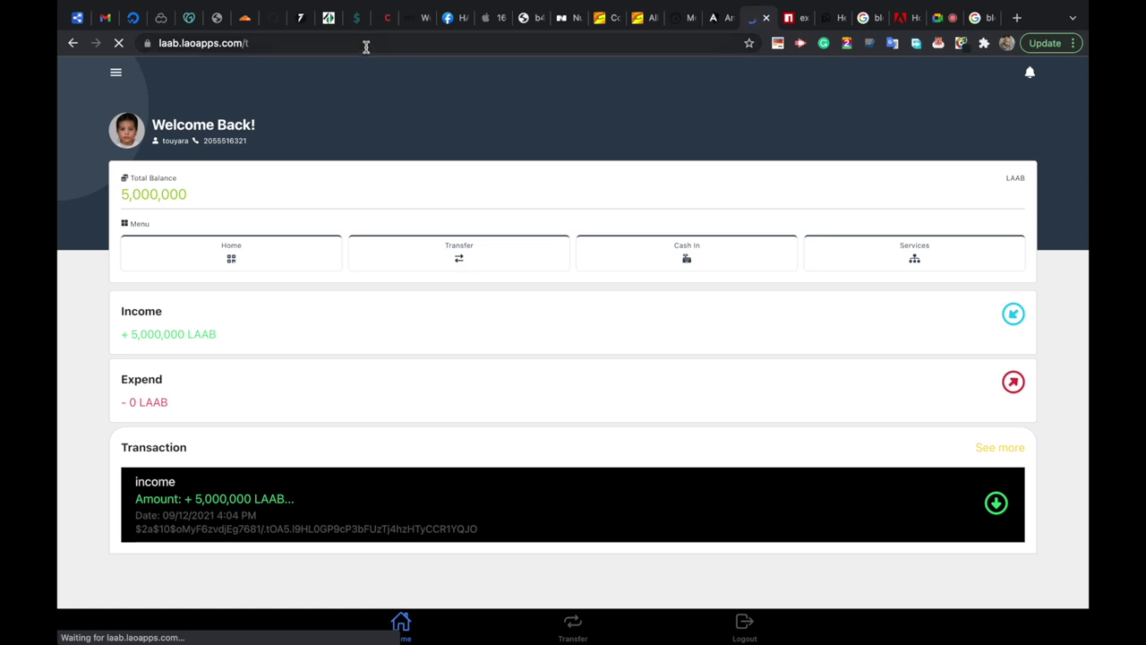
{"action": "left_click", "coordinate": [367, 47]}
{"action": "left_click", "coordinate": [392, 44]}
{"action": "key", "text": "BackSpace"}
{"action": "key", "text": "BackSpace"}
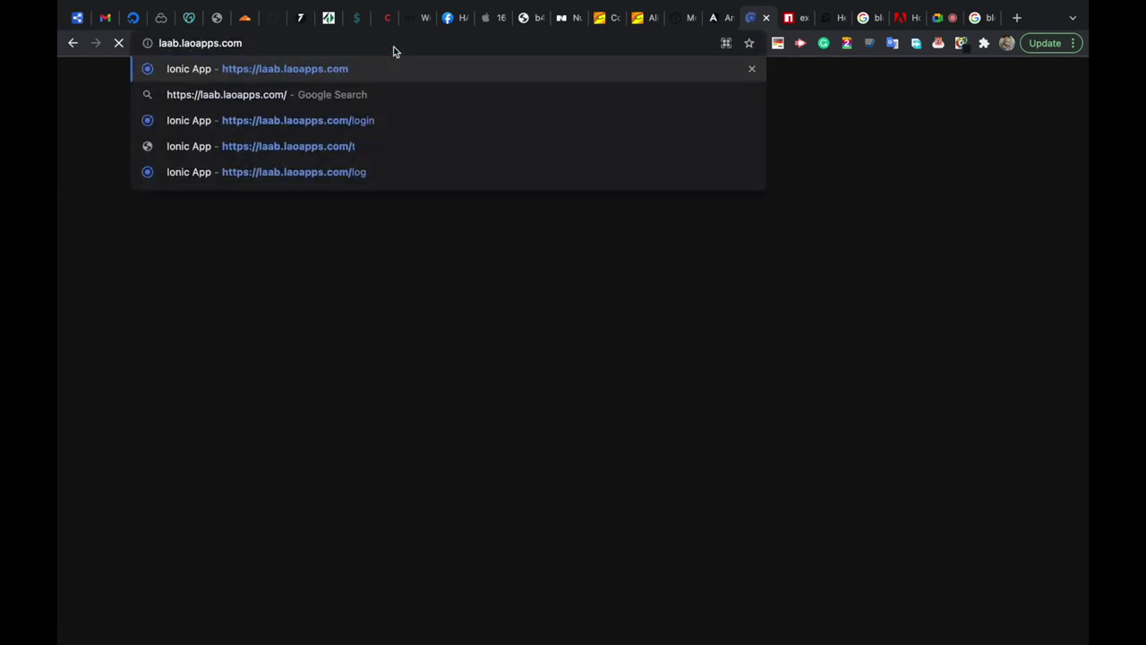
{"action": "key", "text": "Return"}
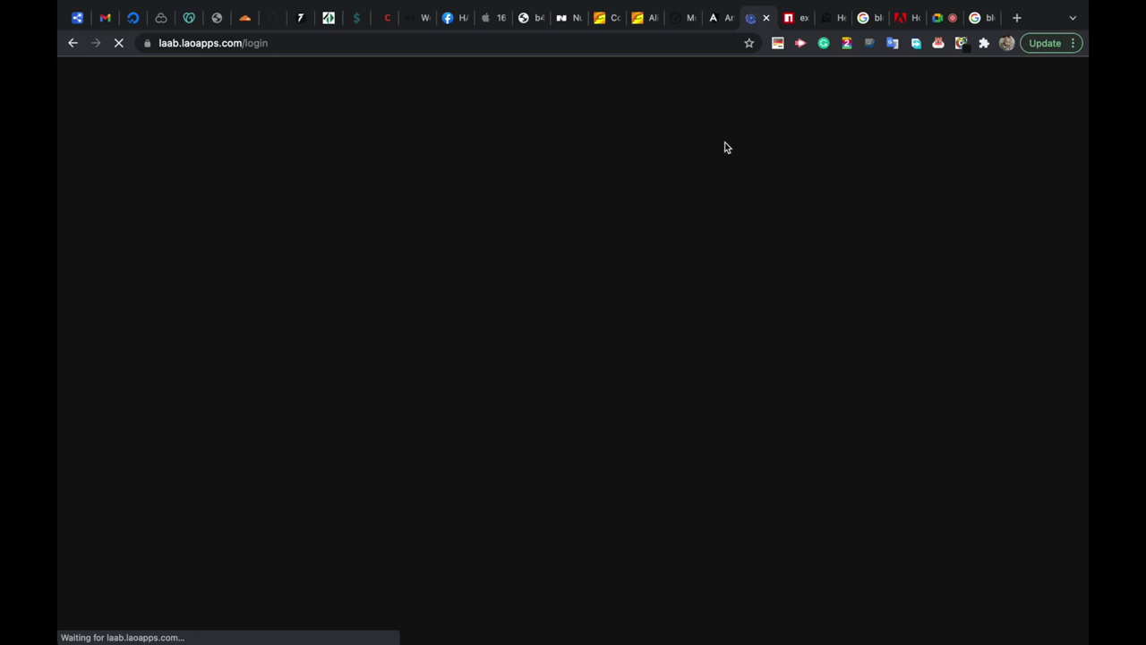
{"action": "left_click", "coordinate": [722, 18]}
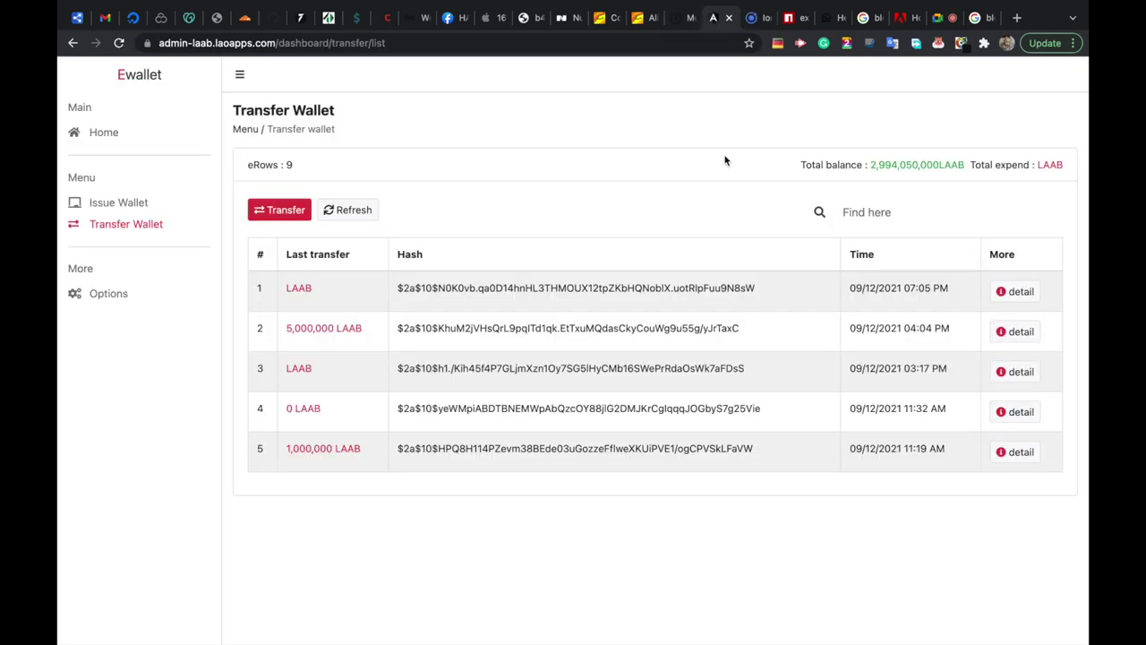
{"action": "left_click", "coordinate": [745, 19]}
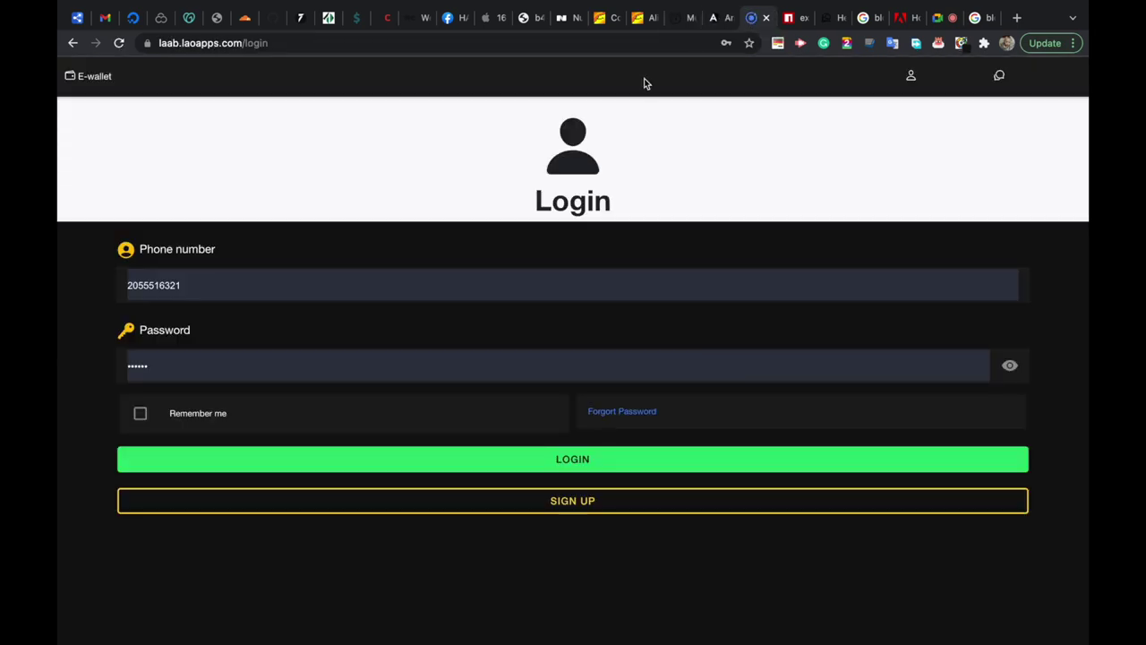
Log in to the wallet with the saved phone number, then start a new admin transfer.
{"action": "double_click", "coordinate": [151, 283]}
{"action": "left_click", "coordinate": [295, 279]}
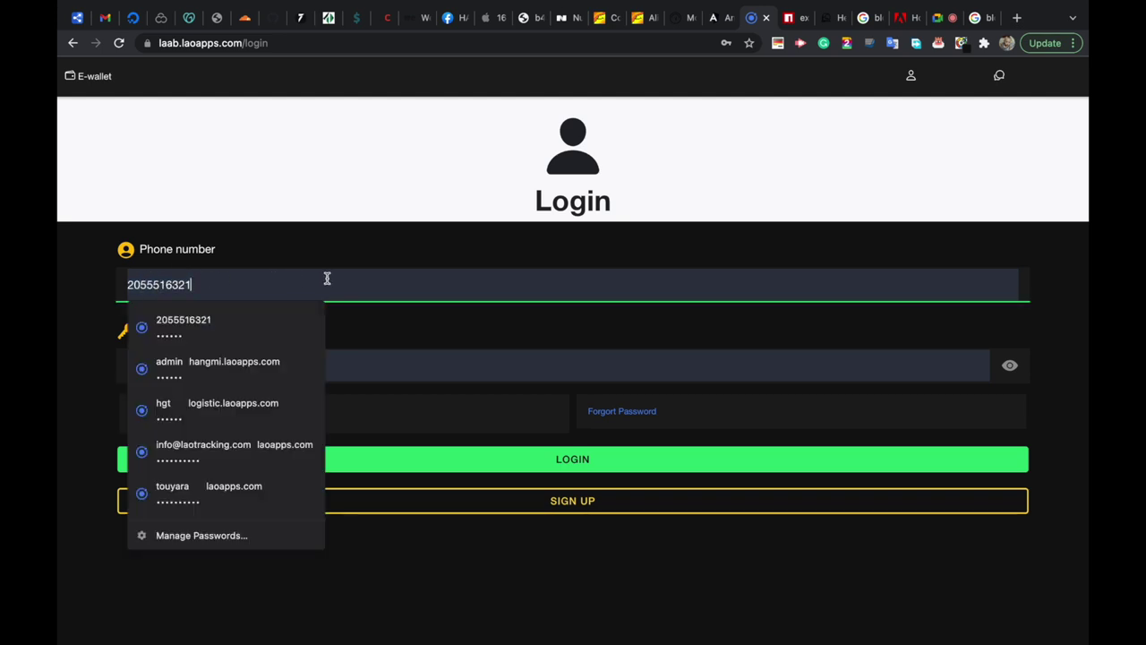
{"action": "left_click", "coordinate": [446, 330]}
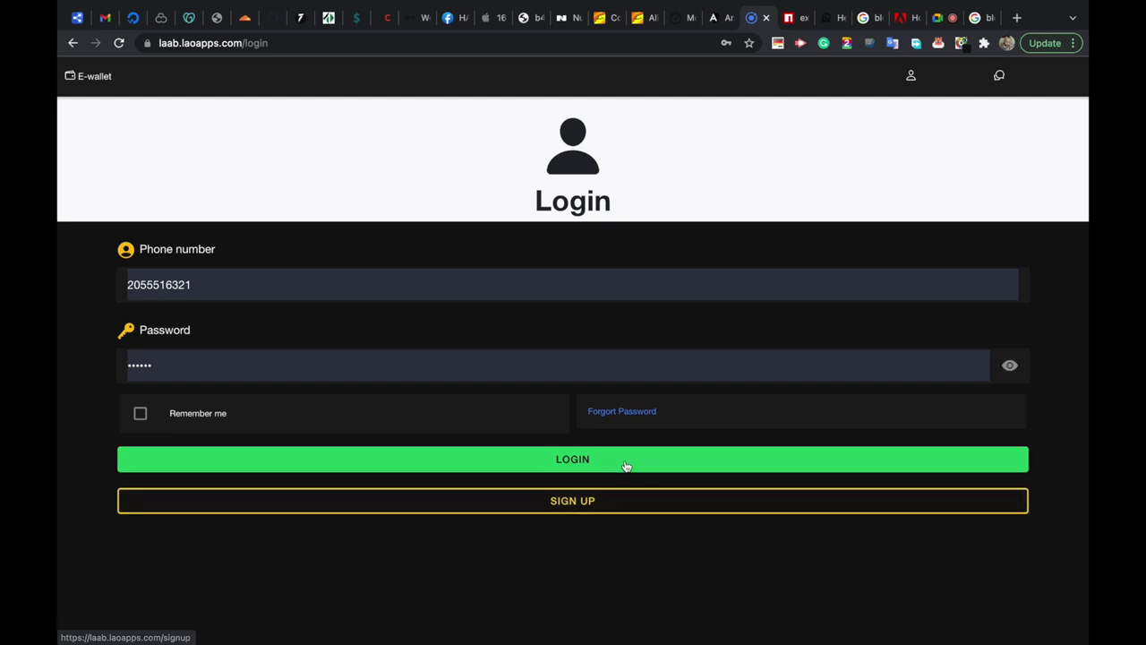
{"action": "left_click", "coordinate": [626, 466]}
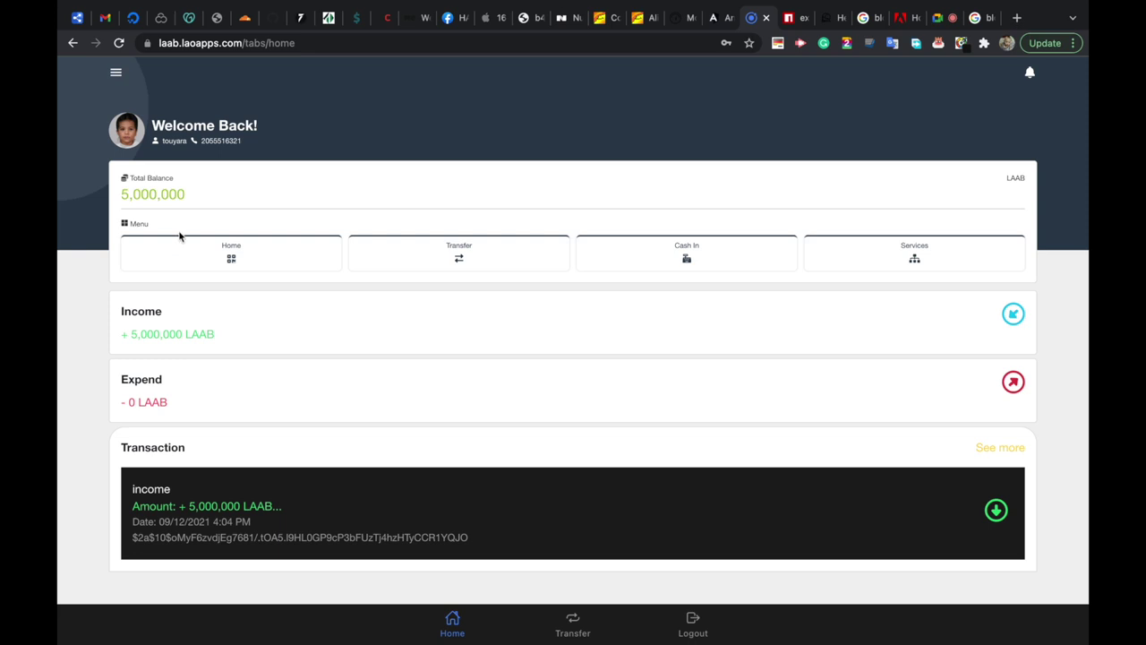
{"action": "left_click", "coordinate": [716, 20]}
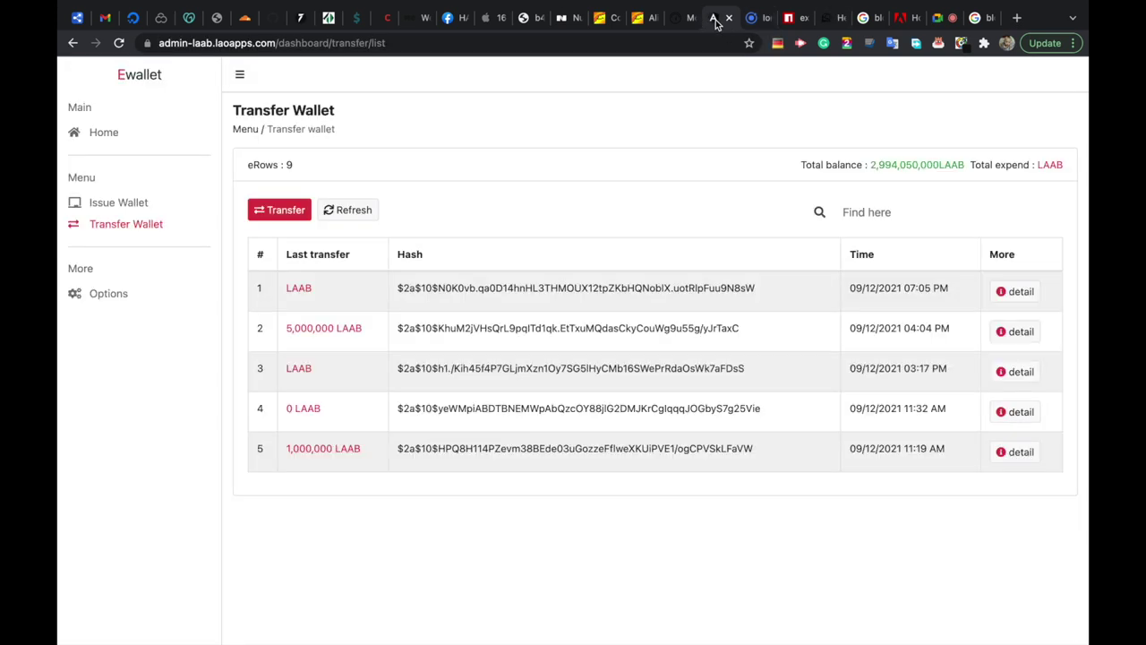
{"action": "left_click", "coordinate": [278, 210]}
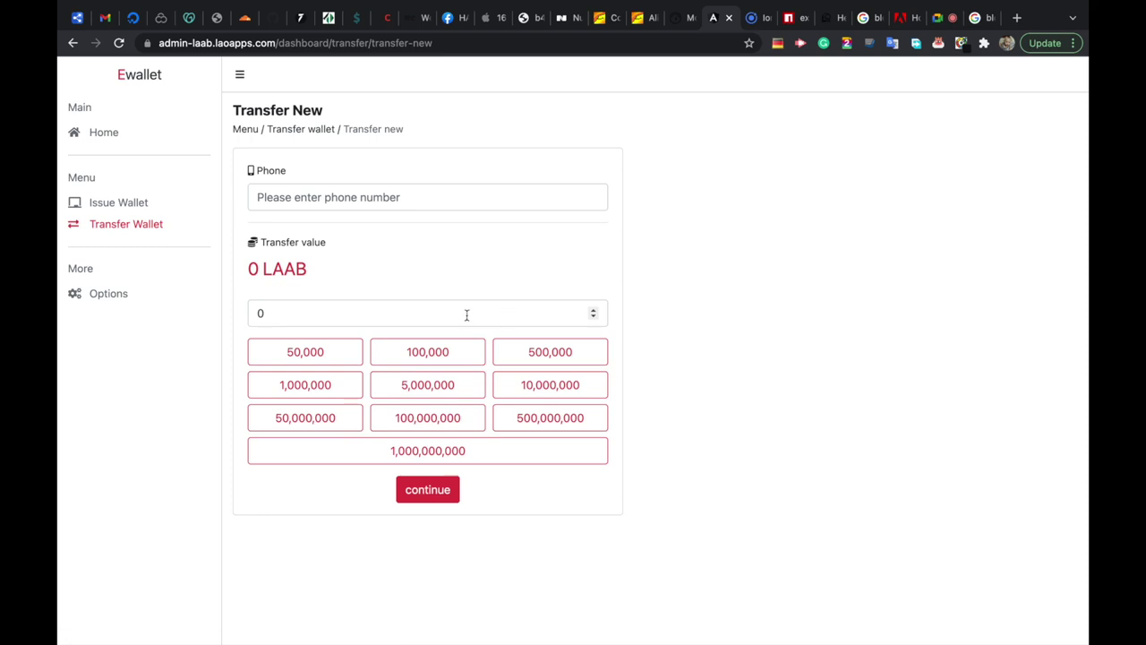
Transfer 10,000,000 LAAB to the wallet user's phone number and dismiss the success notice.
{"action": "left_click", "coordinate": [432, 314]}
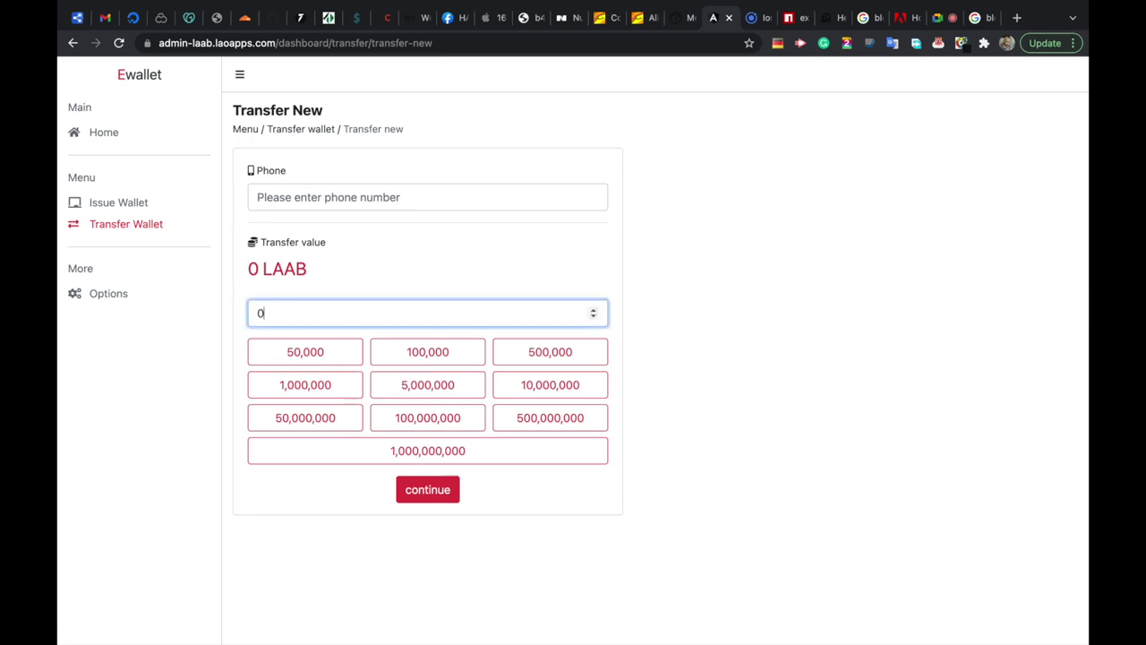
{"action": "type", "text": "e32"}
{"action": "key", "text": "BackSpace"}
{"action": "key", "text": "BackSpace"}
{"action": "key", "text": "BackSpace"}
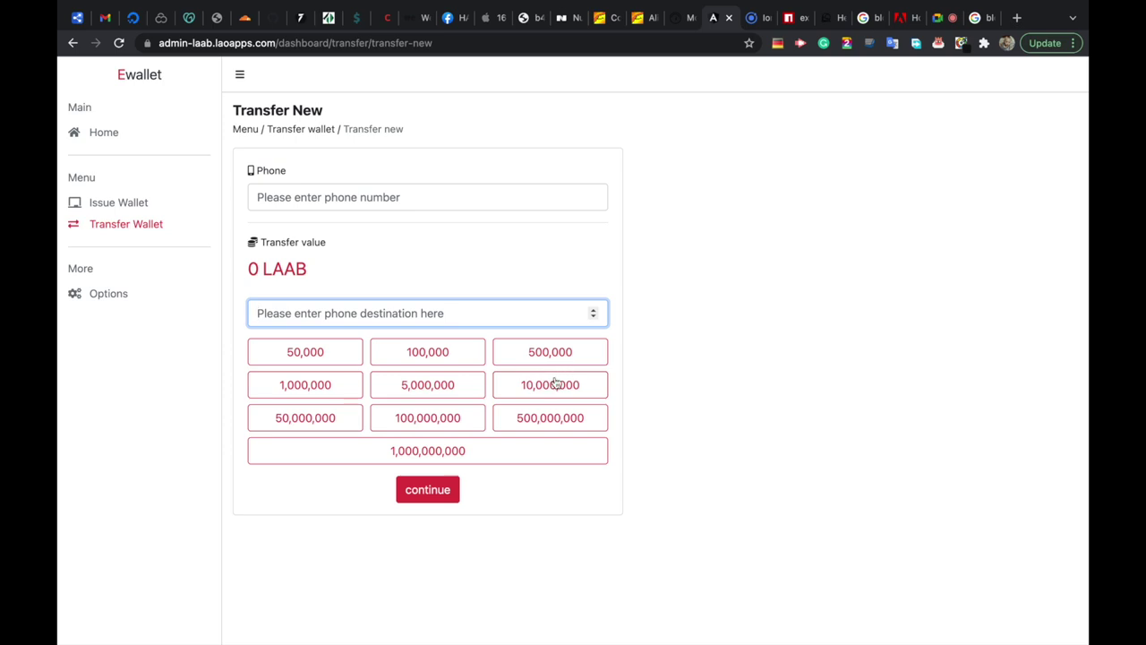
{"action": "left_click", "coordinate": [511, 389]}
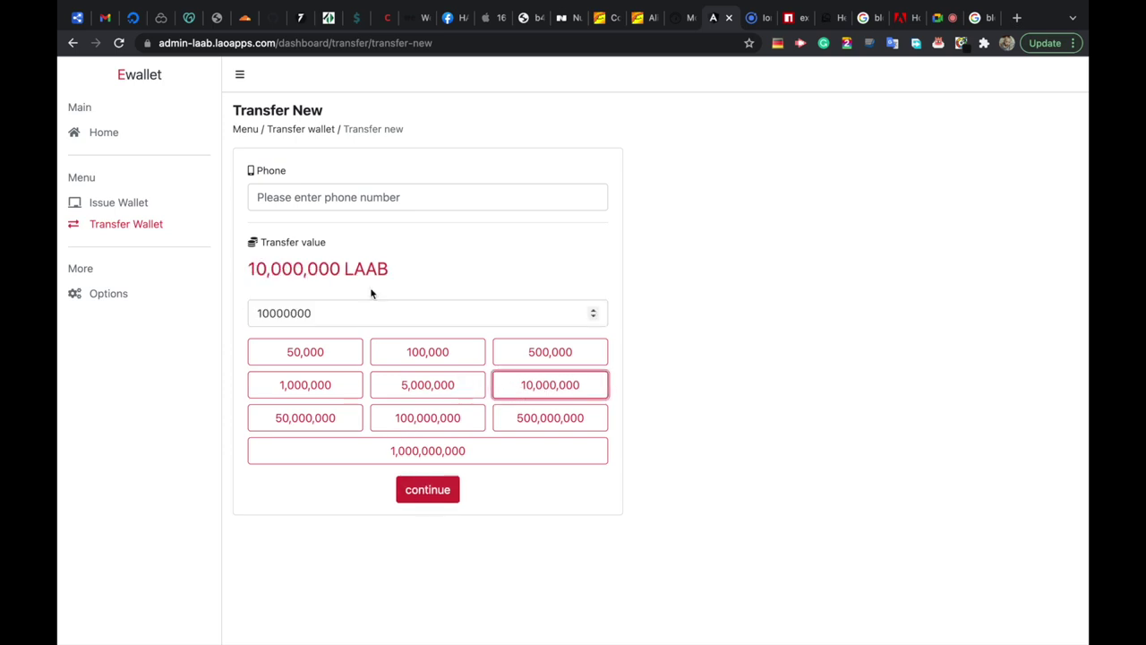
{"action": "left_click", "coordinate": [303, 188]}
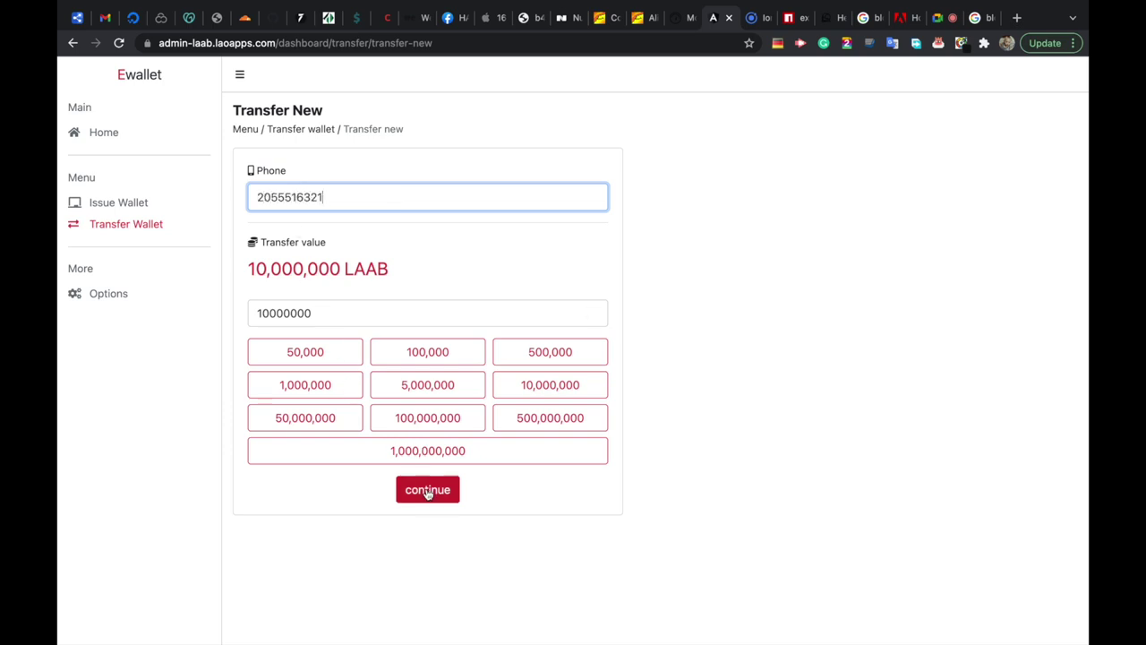
{"action": "left_click", "coordinate": [427, 490]}
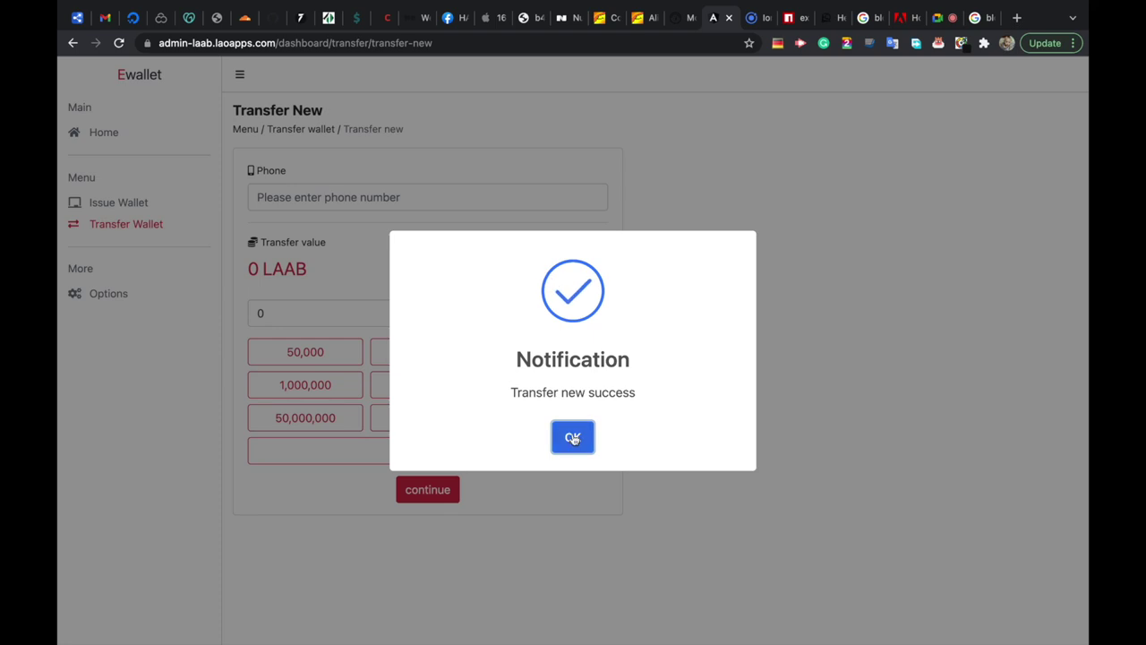
{"action": "left_click", "coordinate": [574, 437]}
Reload the wallet home to show 15,000,000 LAAB and open the +10,000,000 LAAB income details.
{"action": "left_click", "coordinate": [760, 18]}
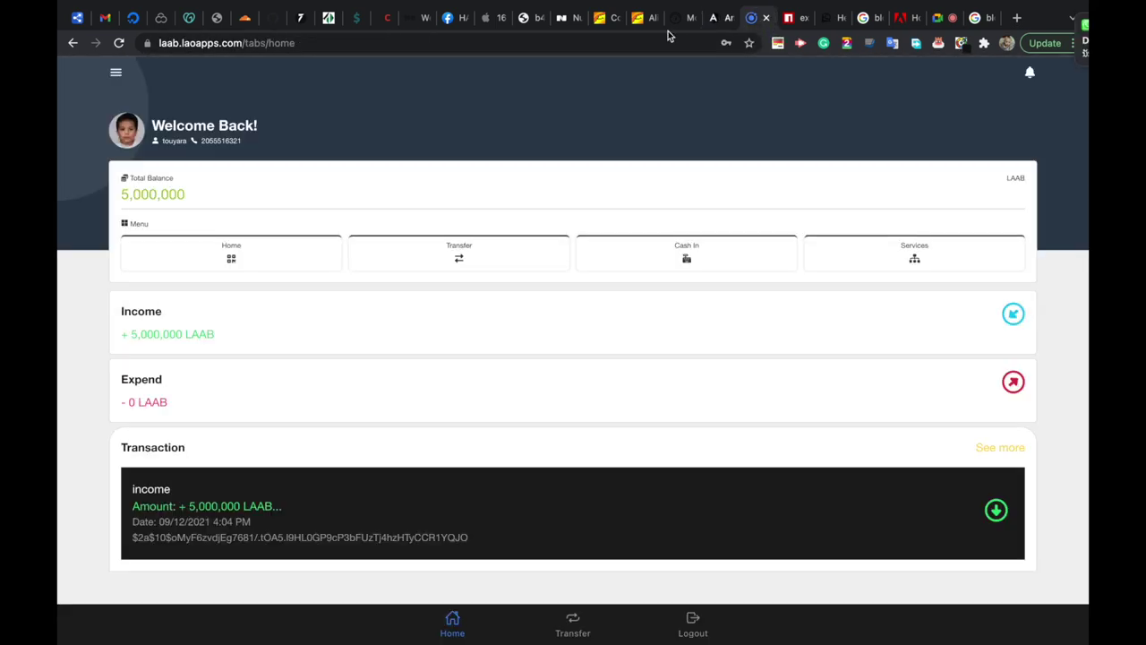
{"action": "left_click", "coordinate": [121, 48]}
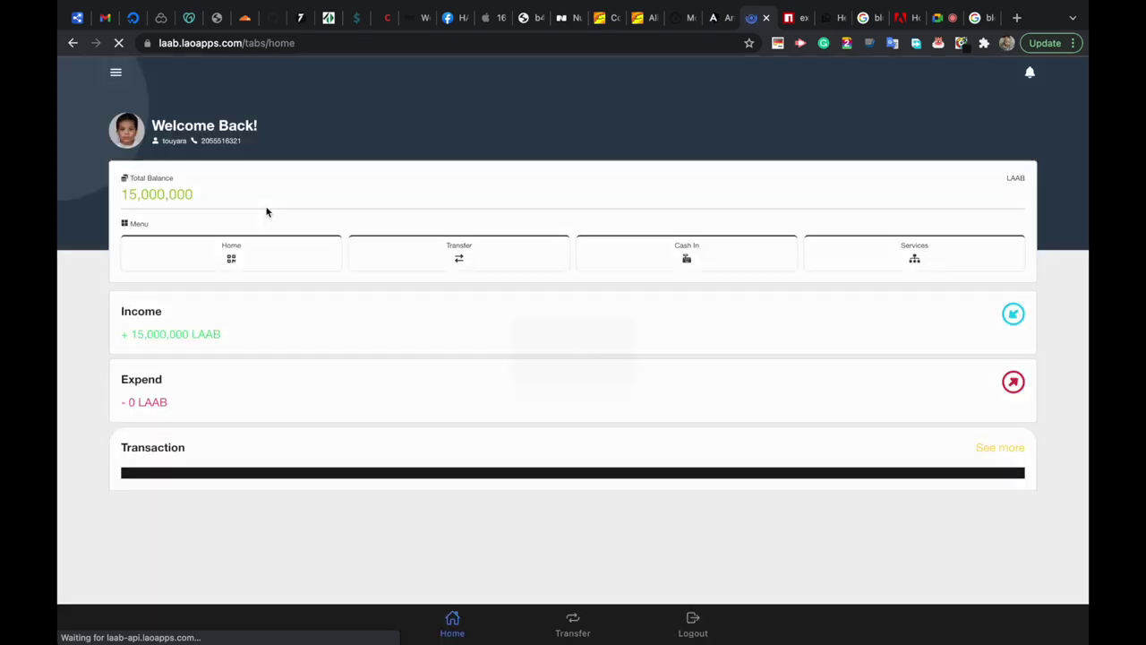
{"action": "scroll", "coordinate": [290, 375], "scroll_direction": "down", "scroll_amount": 1}
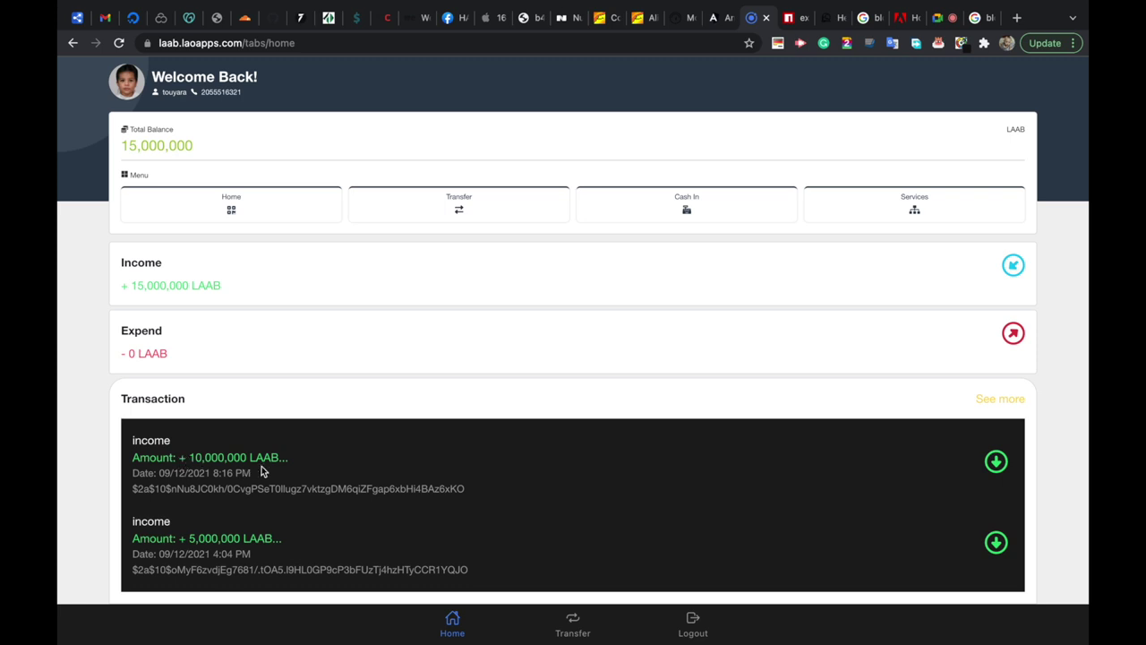
{"action": "left_click", "coordinate": [340, 488]}
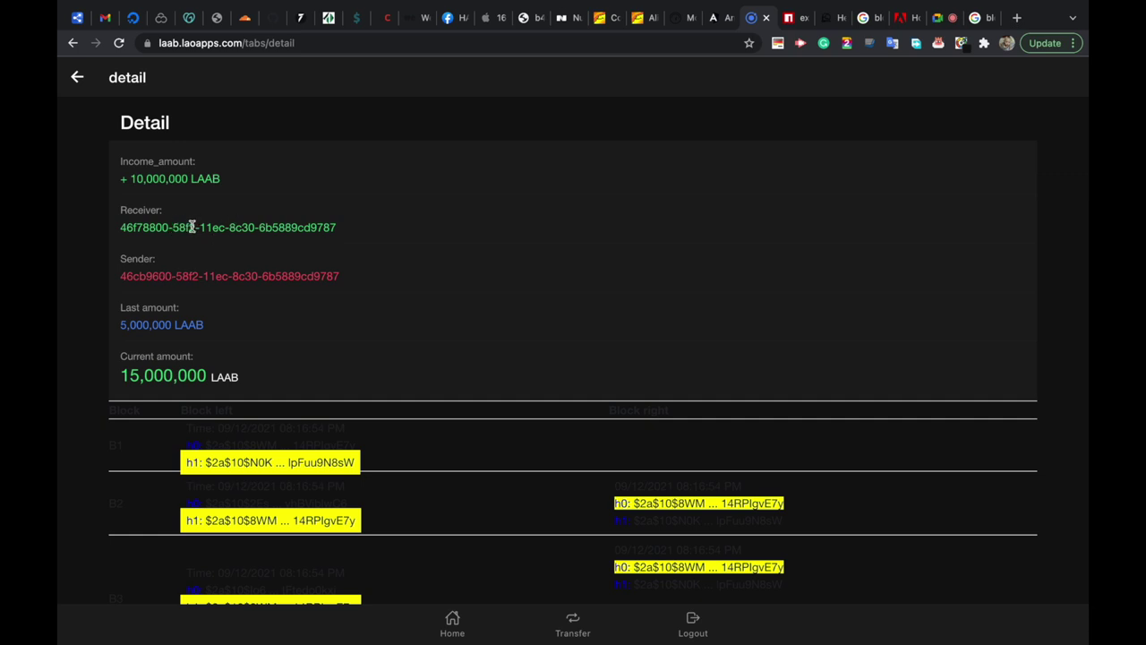
{"action": "mouse_move", "coordinate": [120, 228]}
{"action": "left_mouse_down"}
{"action": "mouse_move", "coordinate": [346, 225]}
{"action": "mouse_move", "coordinate": [120, 228]}
{"action": "left_mouse_up"}
{"action": "left_click", "coordinate": [348, 228]}
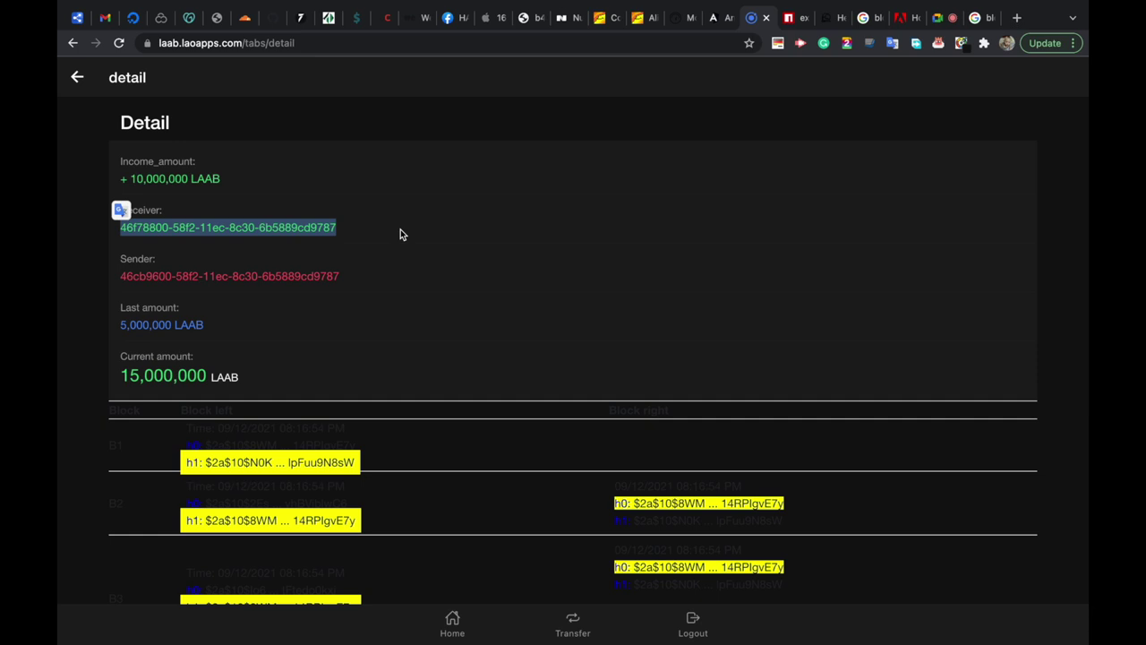
{"action": "scroll", "coordinate": [400, 229], "scroll_direction": "down", "scroll_amount": 3}
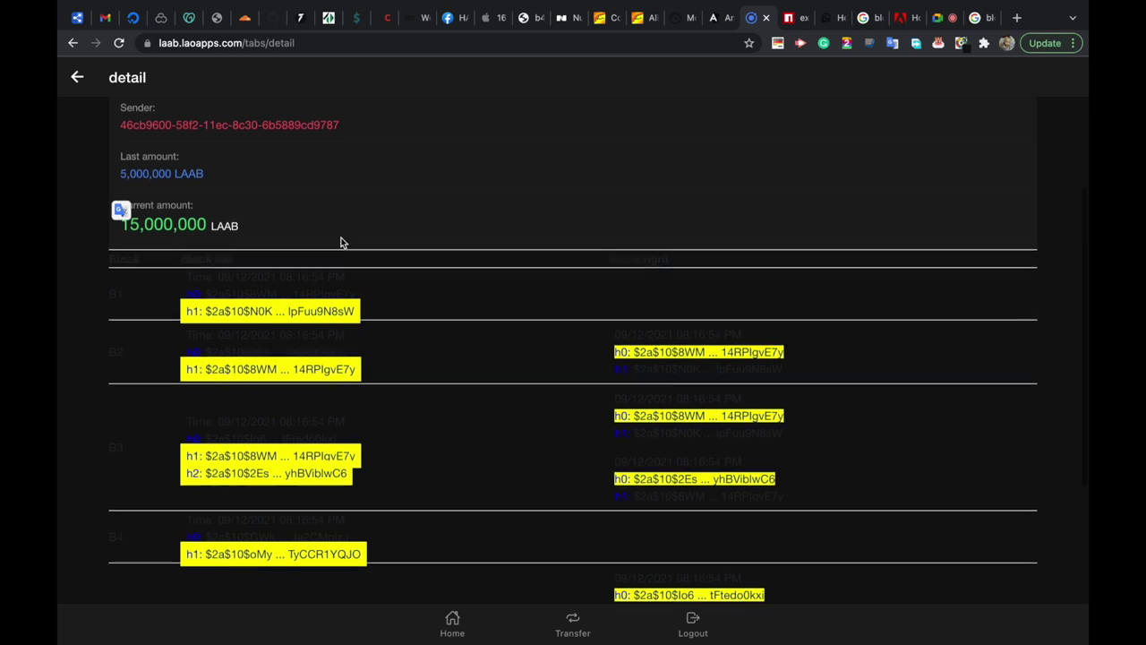
{"action": "scroll", "coordinate": [301, 235], "scroll_direction": "up", "scroll_amount": 2}
{"action": "scroll", "coordinate": [306, 394], "scroll_direction": "down", "scroll_amount": 2}
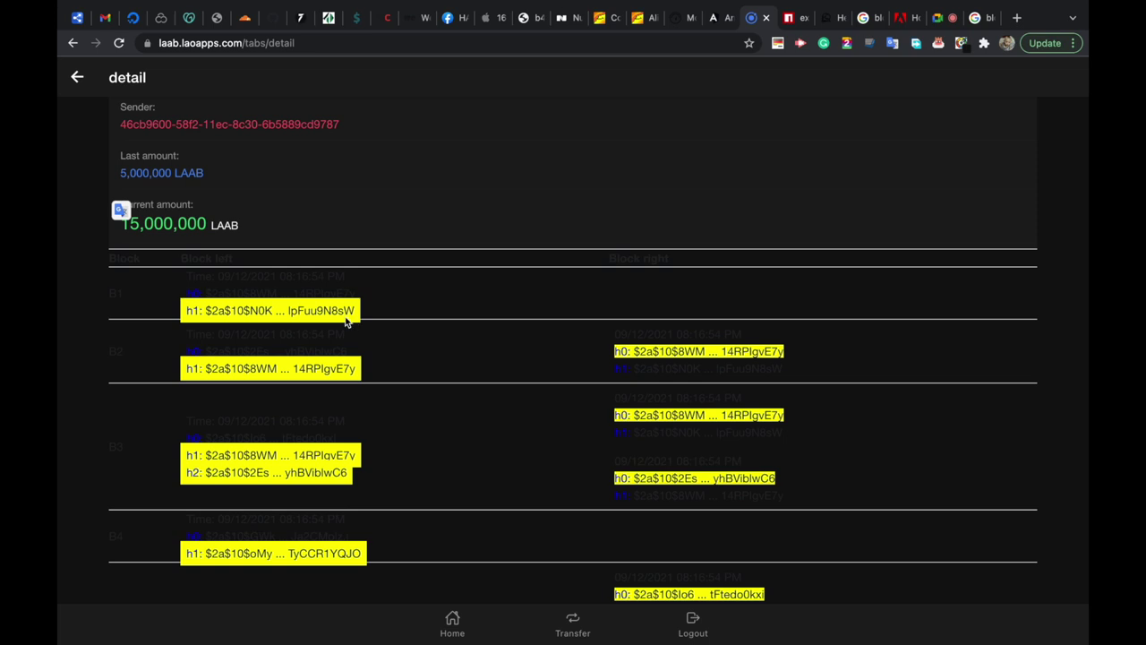
{"action": "left_click_drag", "start_coordinate": [213, 294], "coordinate": [372, 309]}
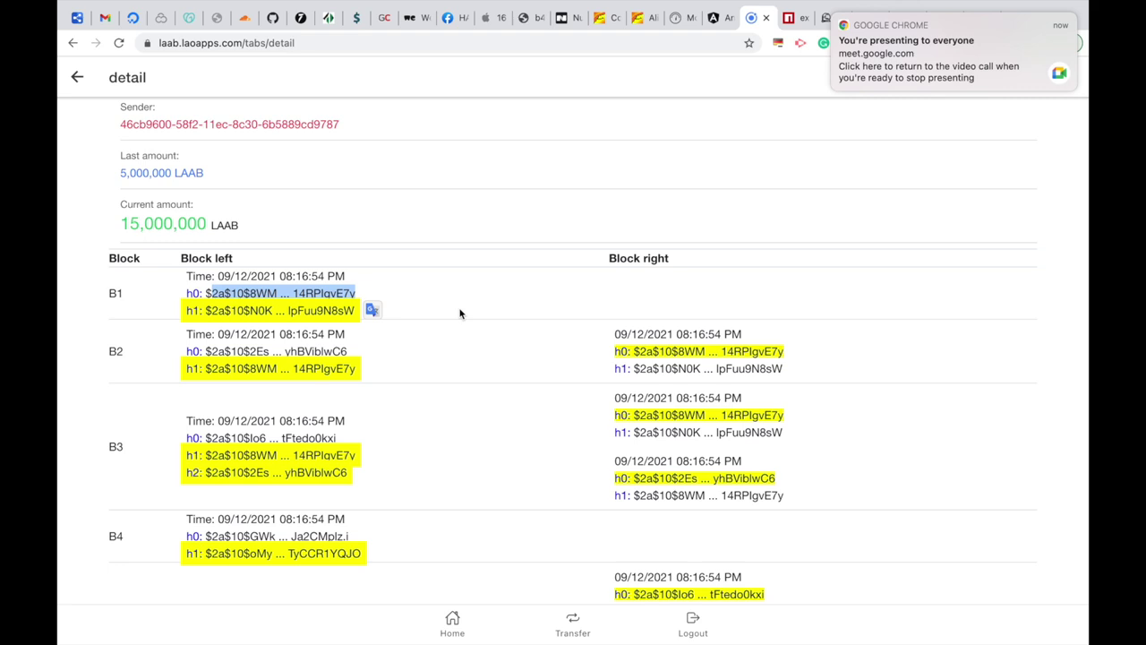
{"action": "left_click", "coordinate": [460, 313]}
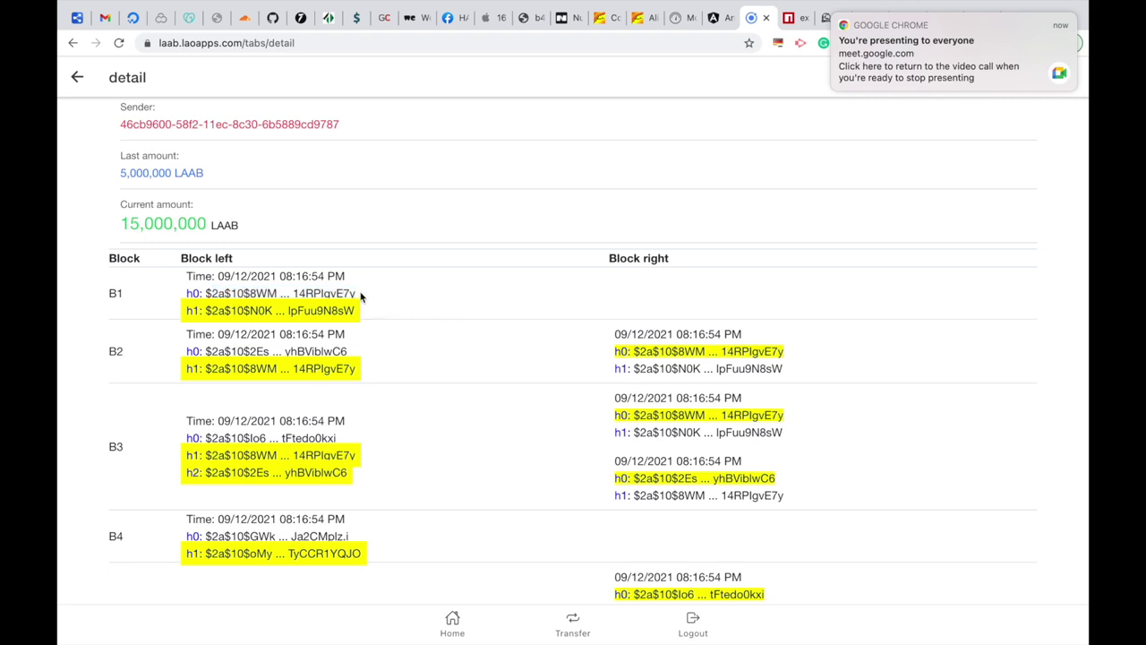
Select the B1 h0 hash and view it in full.
{"action": "left_click_drag", "start_coordinate": [361, 297], "coordinate": [206, 309]}
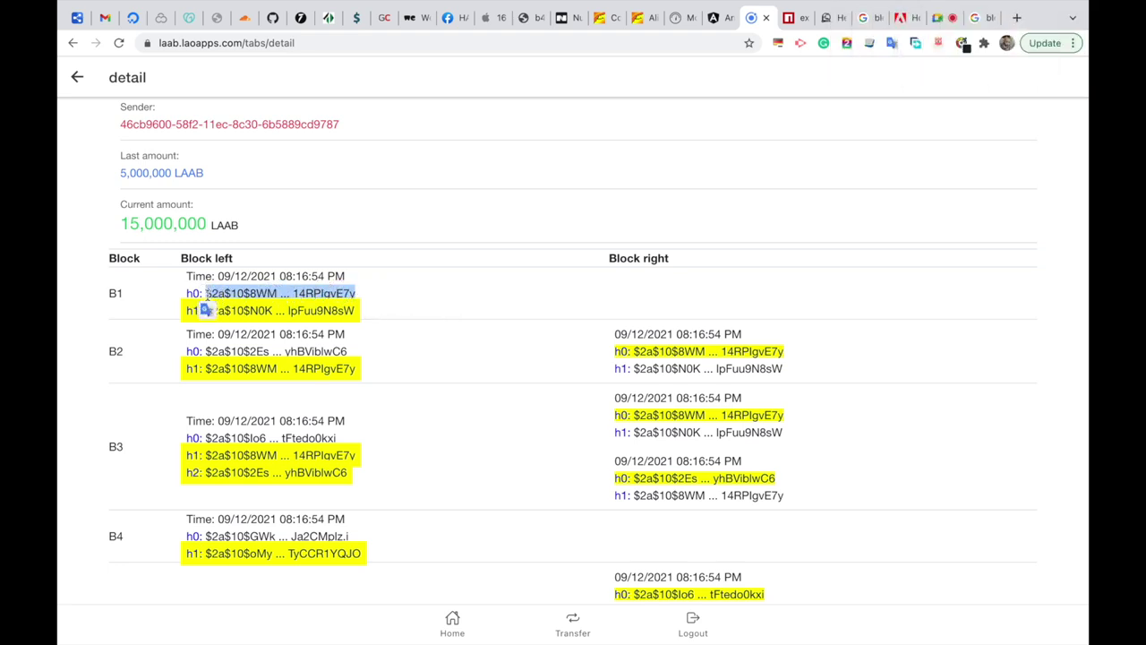
{"action": "left_click", "coordinate": [345, 299]}
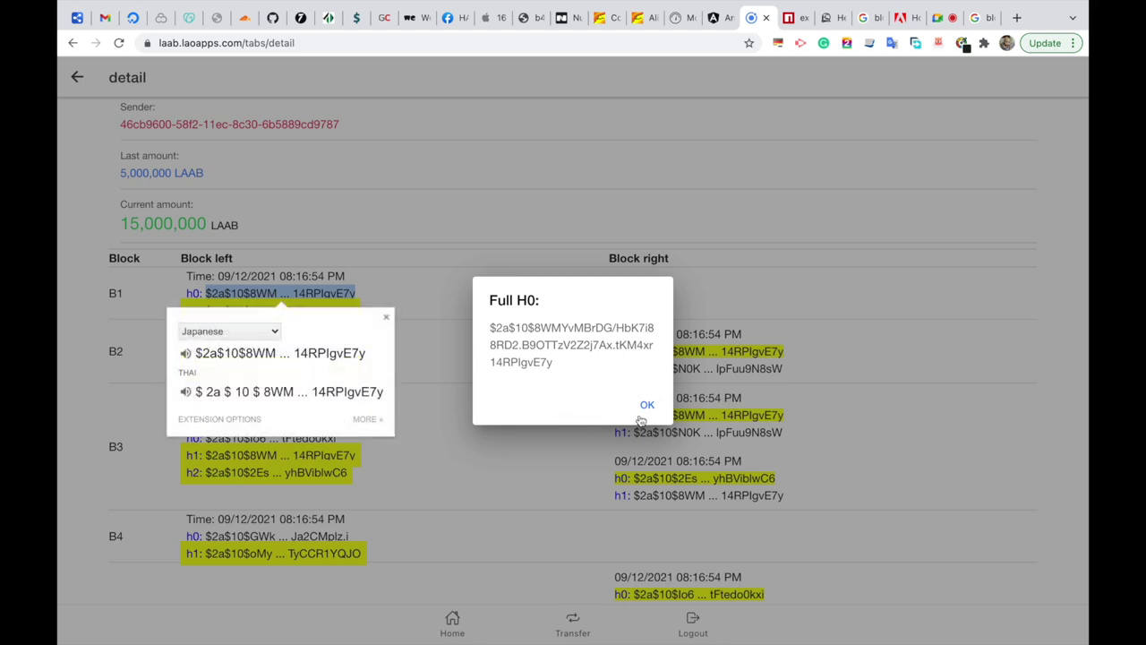
{"action": "left_click", "coordinate": [646, 407]}
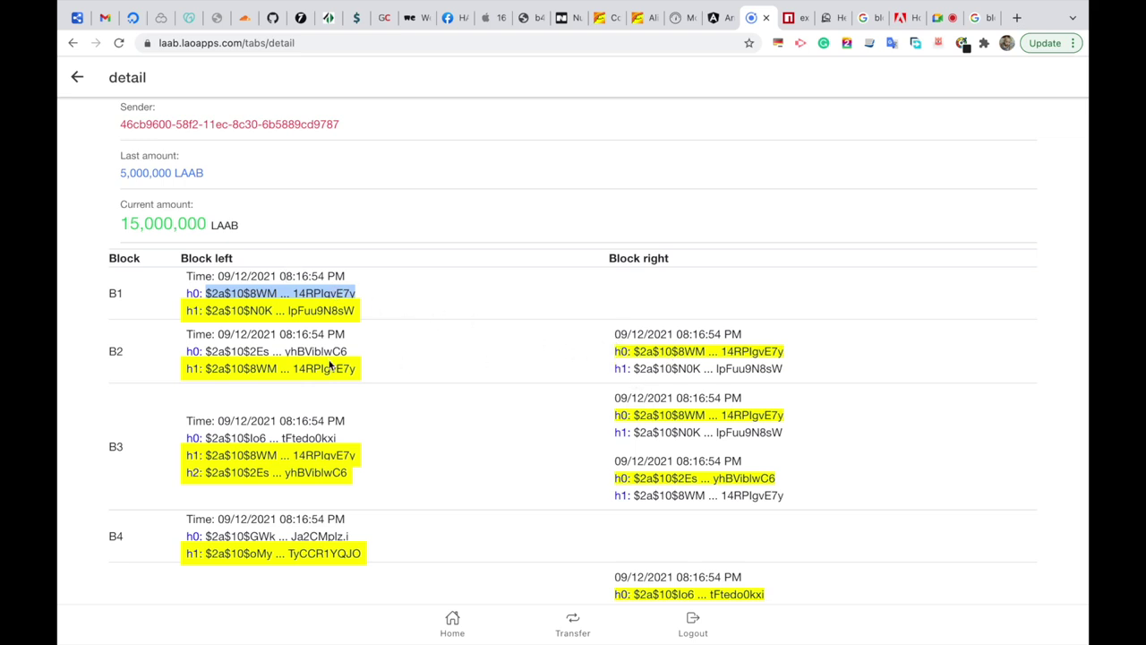
Scroll through blocks B1–B4 to compare their repeated h0 hashes.
{"action": "scroll", "coordinate": [452, 448], "scroll_direction": "down", "scroll_amount": 4}
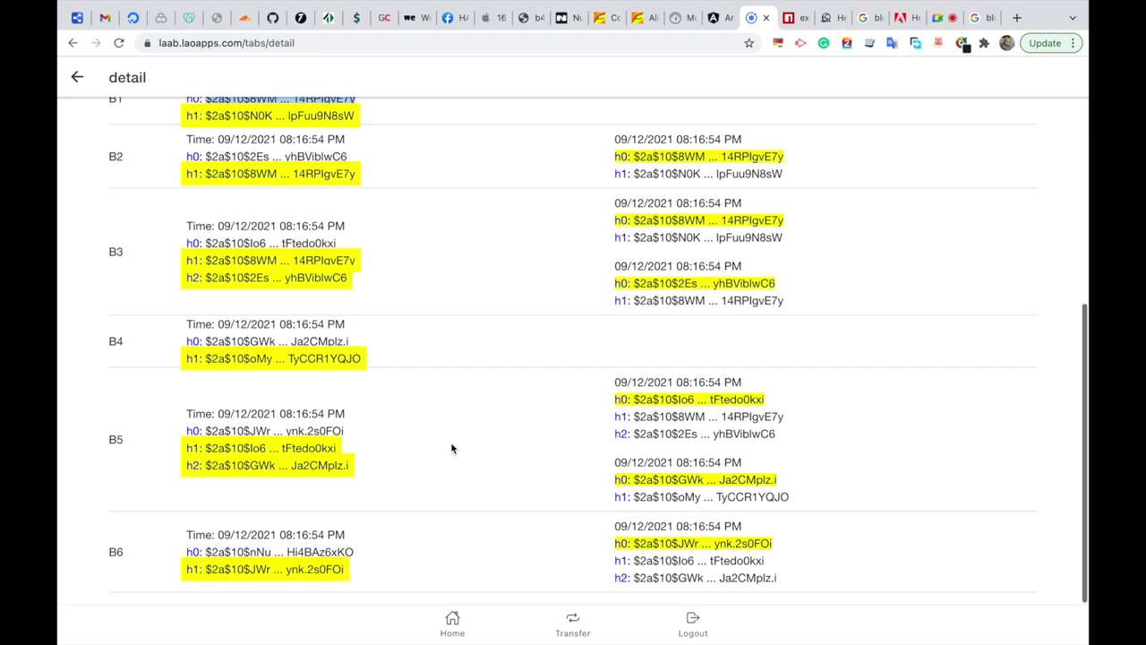
{"action": "scroll", "coordinate": [482, 451], "scroll_direction": "up", "scroll_amount": 1}
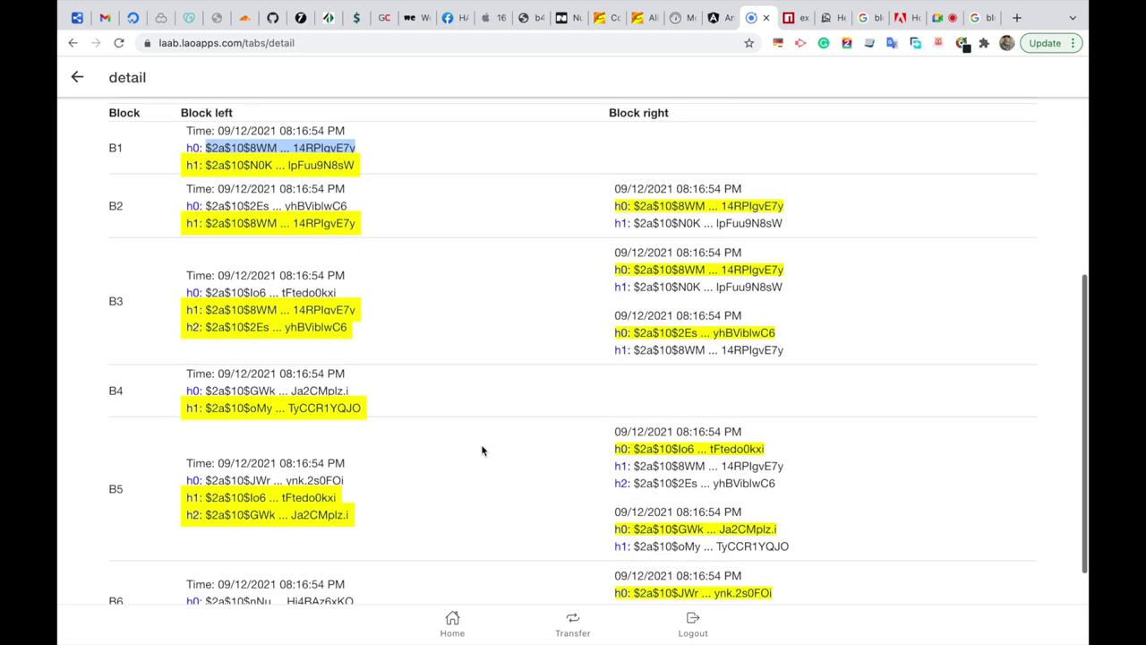
{"action": "scroll", "coordinate": [482, 451], "scroll_direction": "up", "scroll_amount": 2}
{"action": "scroll", "coordinate": [482, 451], "scroll_direction": "up", "scroll_amount": 1}
{"action": "scroll", "coordinate": [482, 450], "scroll_direction": "down", "scroll_amount": 2}
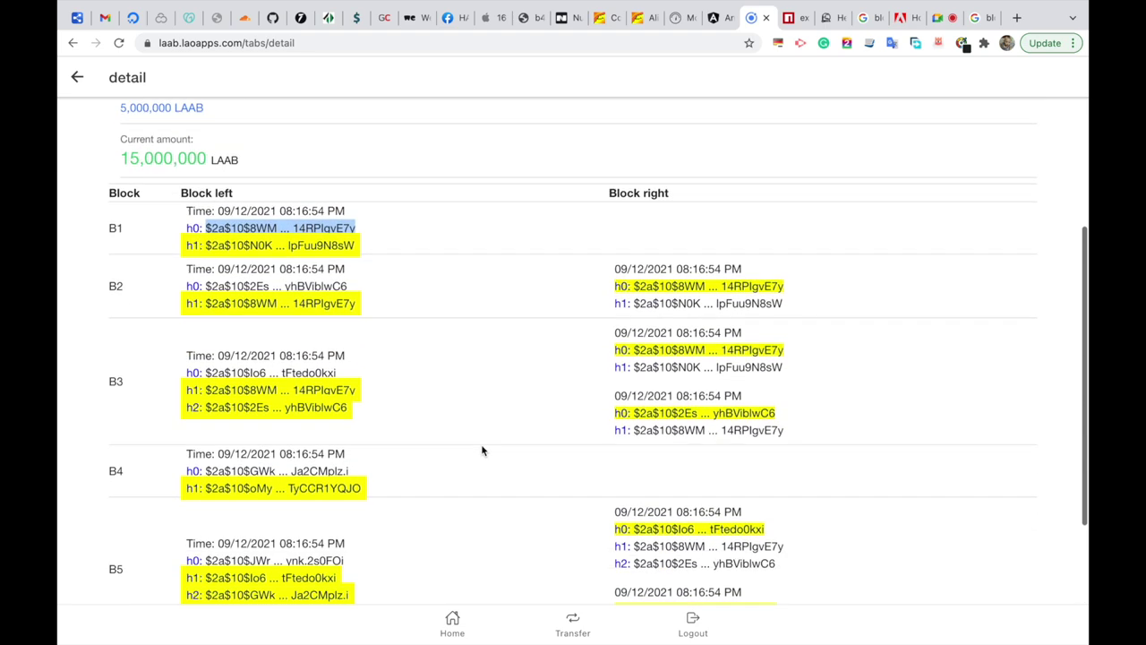
{"action": "scroll", "coordinate": [491, 387], "scroll_direction": "down", "scroll_amount": 2}
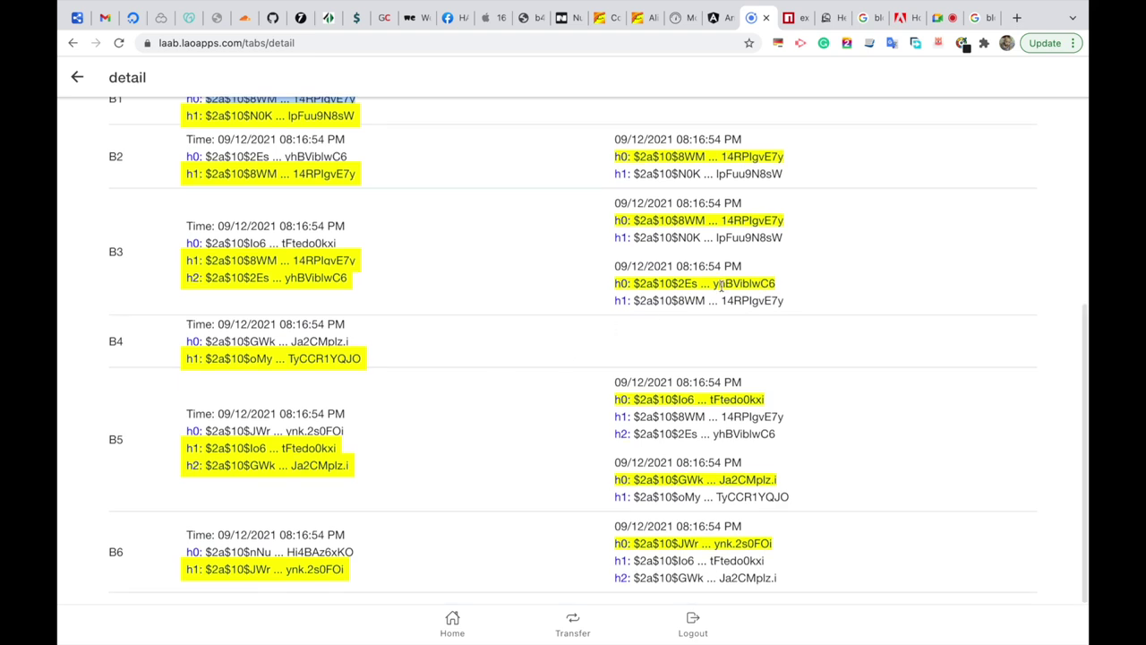
{"action": "scroll", "coordinate": [722, 287], "scroll_direction": "up", "scroll_amount": 5}
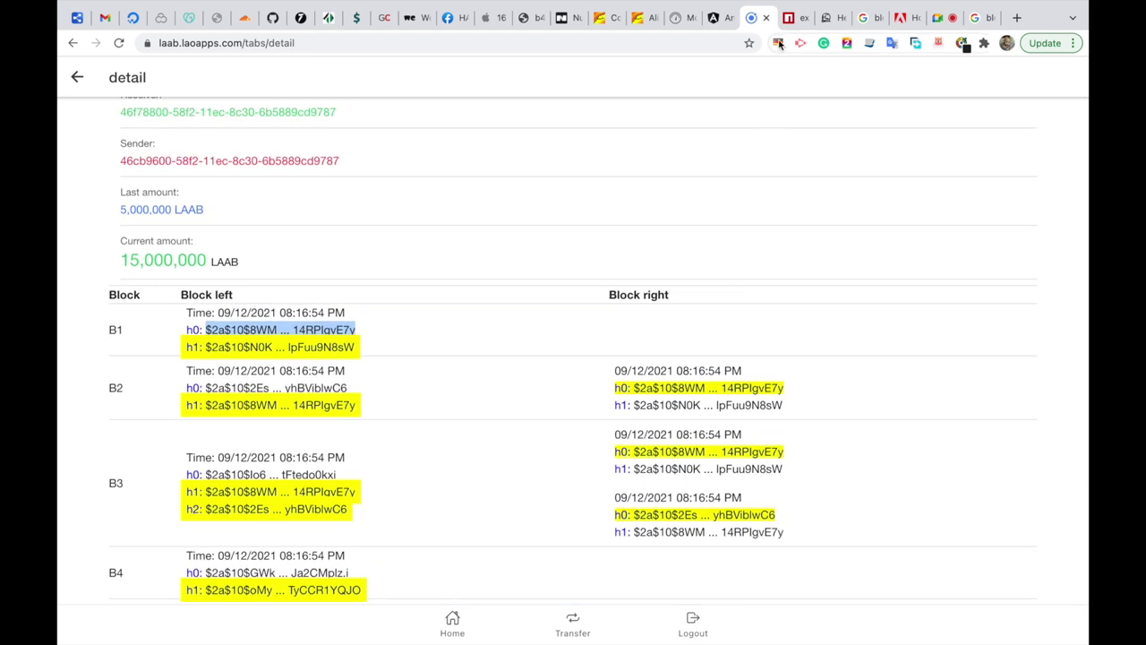
Bring up the admin's Transfer Wallet list alongside the wallet detail page.
{"action": "left_click", "coordinate": [715, 24]}
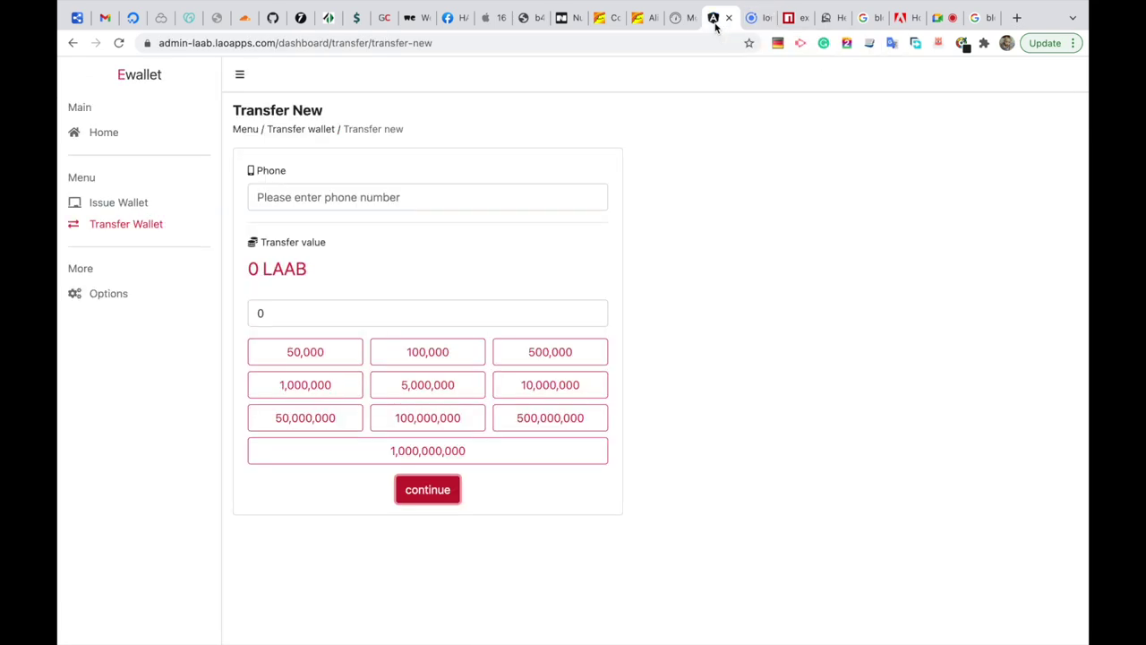
{"action": "left_click", "coordinate": [151, 226]}
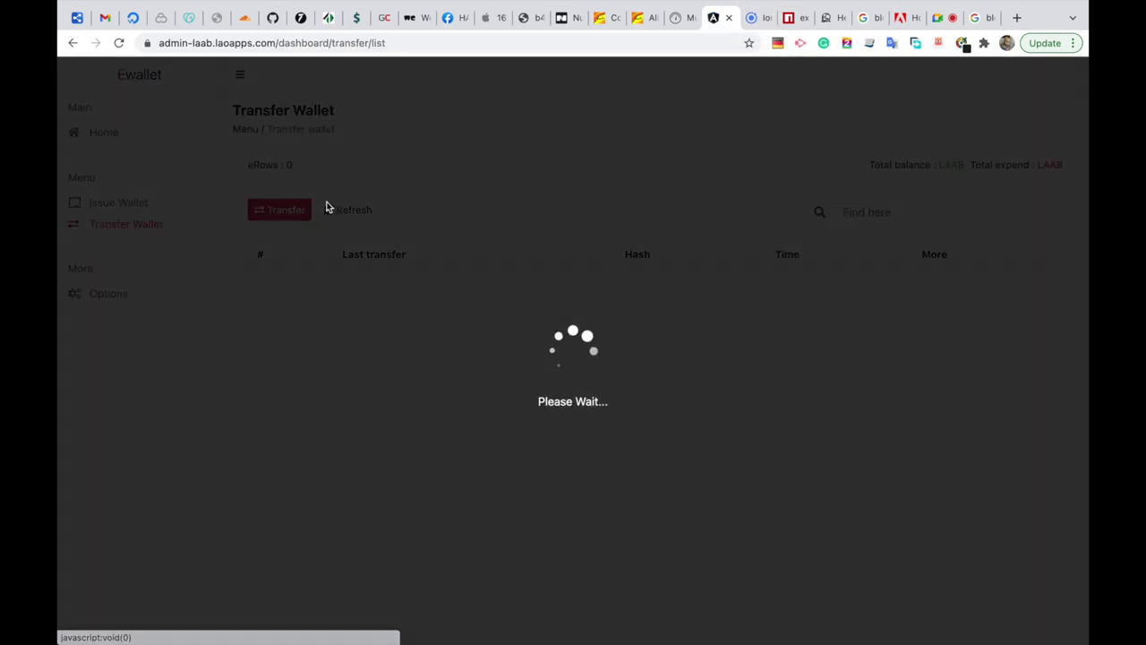
{"action": "left_click", "coordinate": [752, 22]}
{"action": "scroll", "coordinate": [301, 176], "scroll_direction": "up", "scroll_amount": 2}
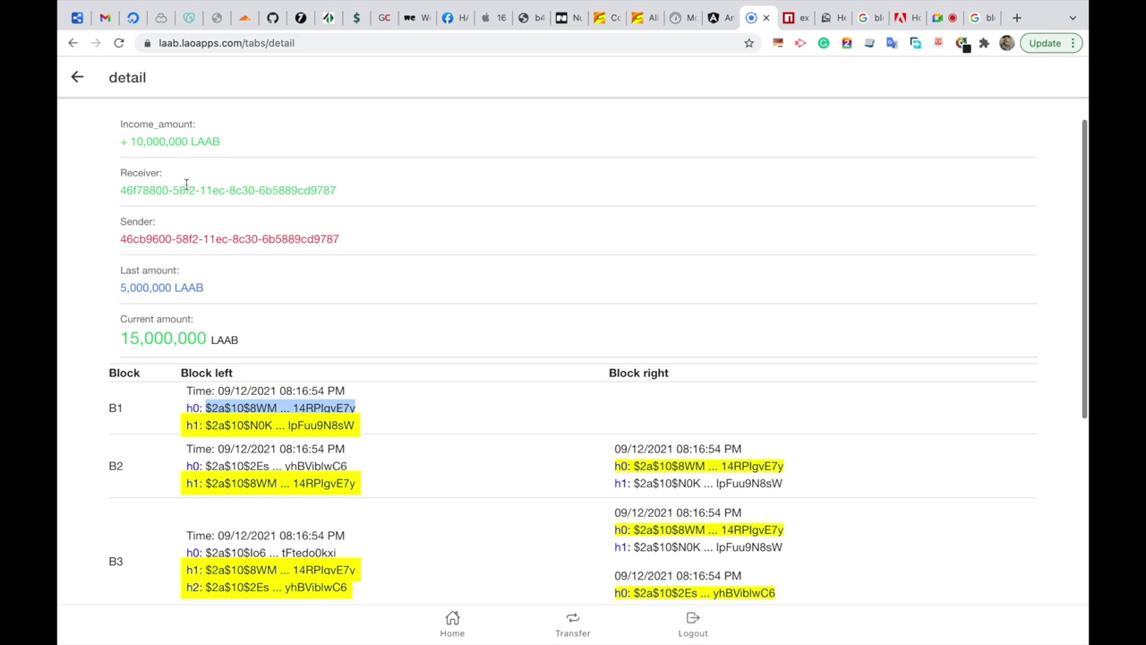
{"action": "left_click", "coordinate": [719, 21]}
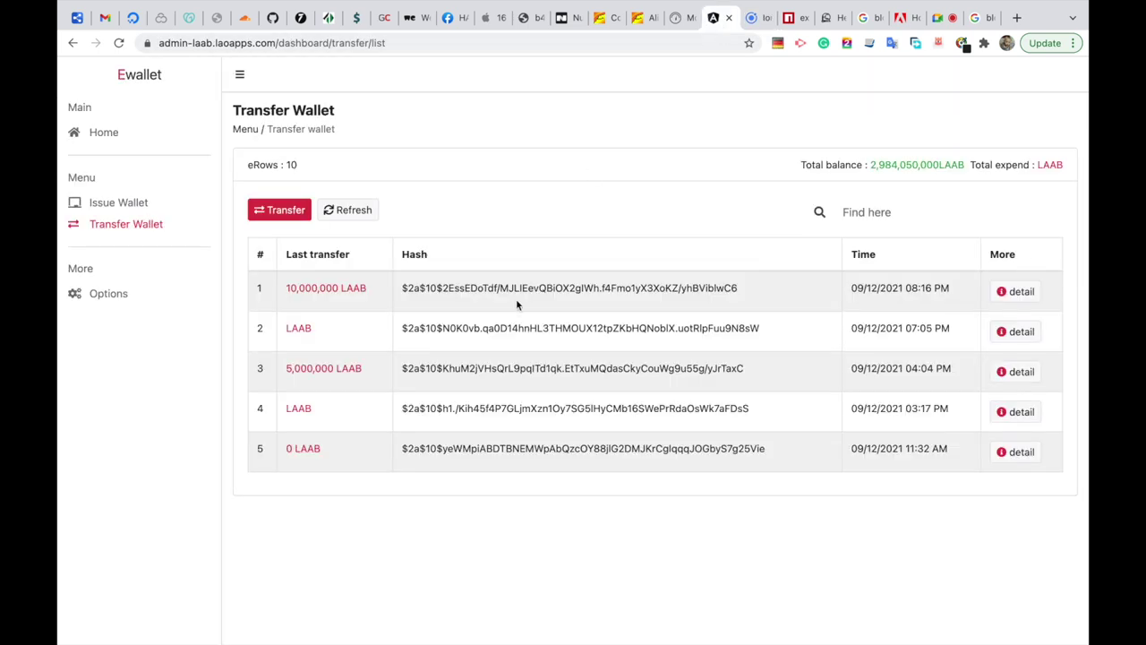
Compare the 10,000,000 LAAB transfer's full B1 h0 hash in admin with the wallet's.
{"action": "left_click", "coordinate": [1005, 293]}
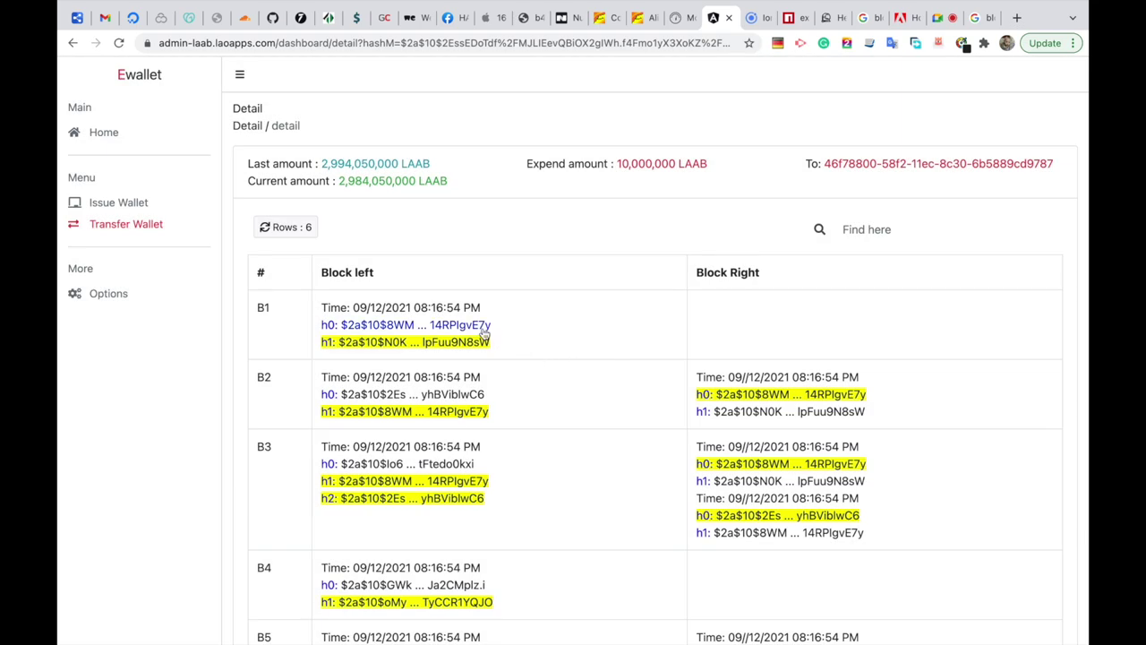
{"action": "left_click", "coordinate": [483, 328]}
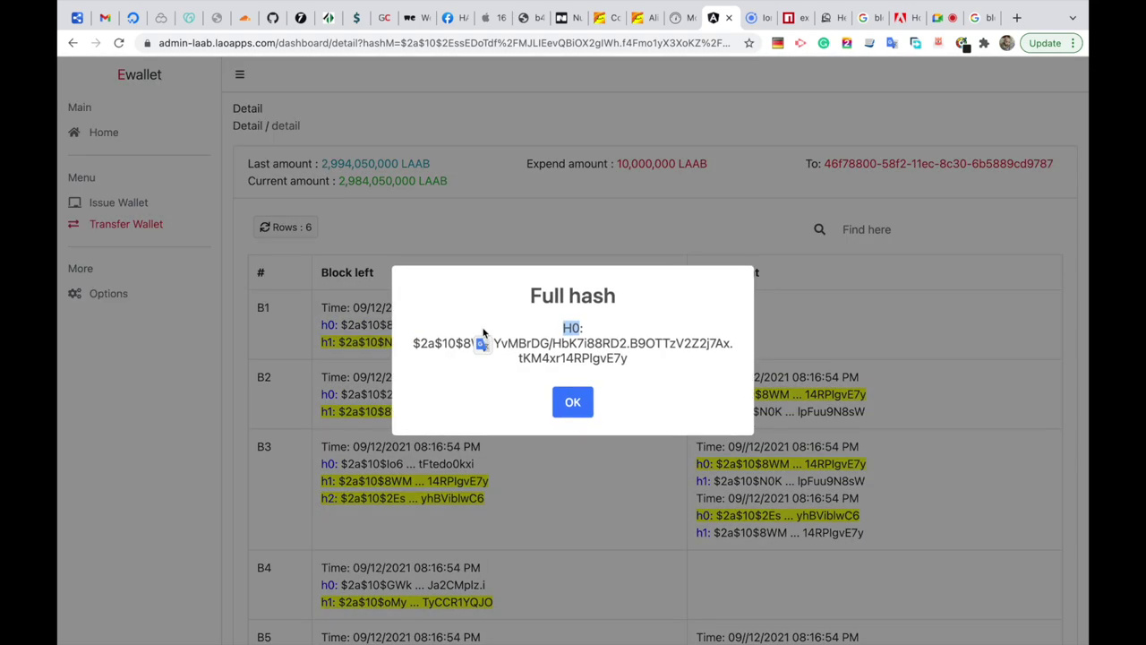
{"action": "double_click", "coordinate": [613, 359]}
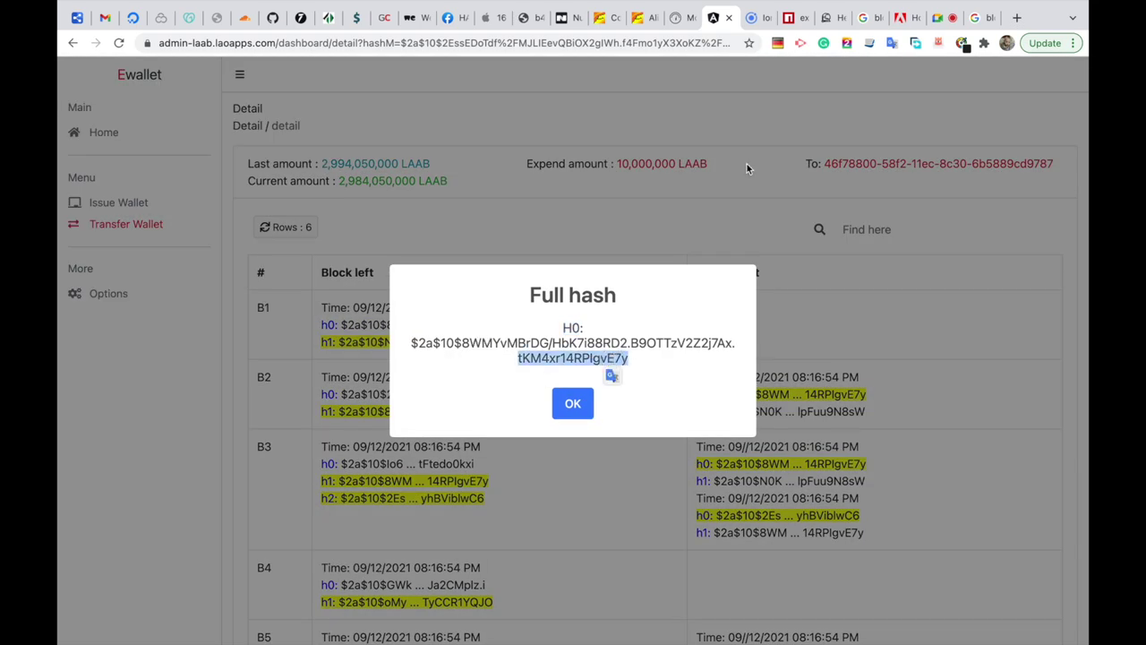
{"action": "left_click", "coordinate": [757, 27]}
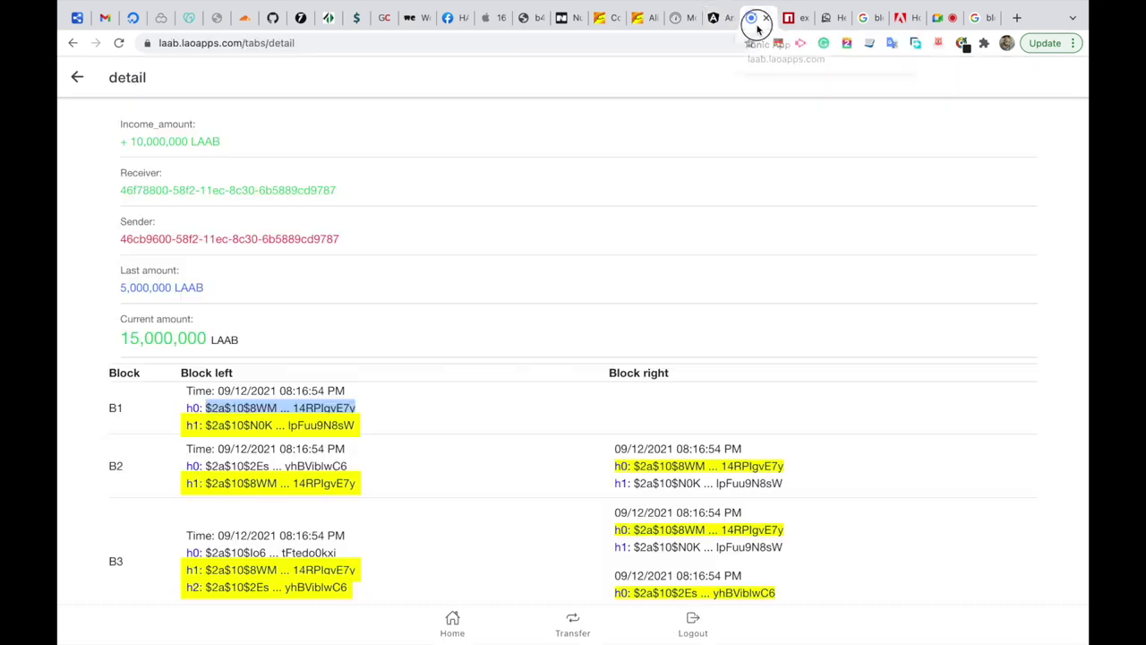
{"action": "left_click", "coordinate": [349, 408]}
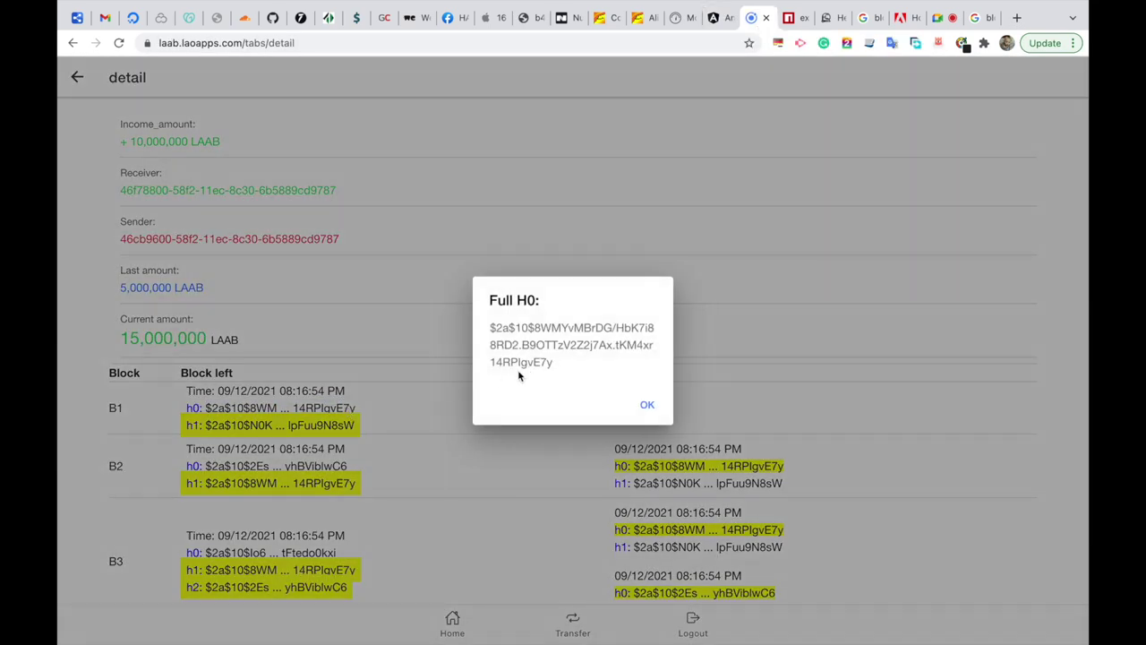
{"action": "left_click_drag", "start_coordinate": [555, 362], "coordinate": [517, 359]}
{"action": "left_click", "coordinate": [648, 403]}
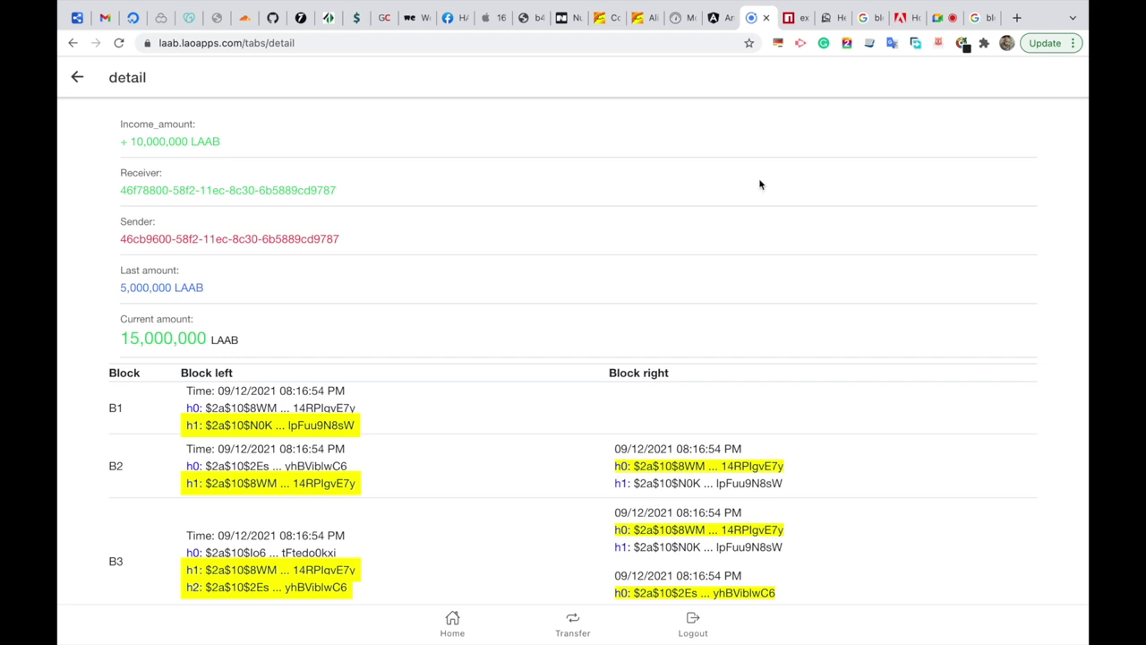
{"action": "left_click", "coordinate": [718, 27]}
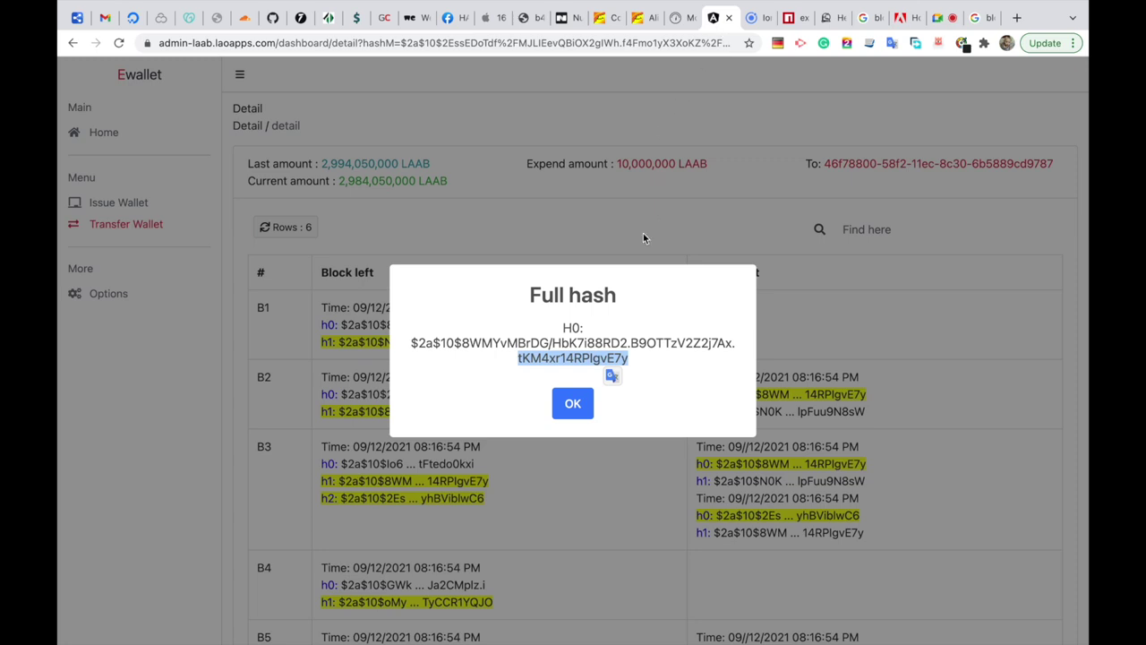
{"action": "left_click", "coordinate": [573, 403]}
Show the 5,000,000 LAAB transfer's full B1 h0 hash, then return the wallet home.
{"action": "left_click", "coordinate": [751, 22]}
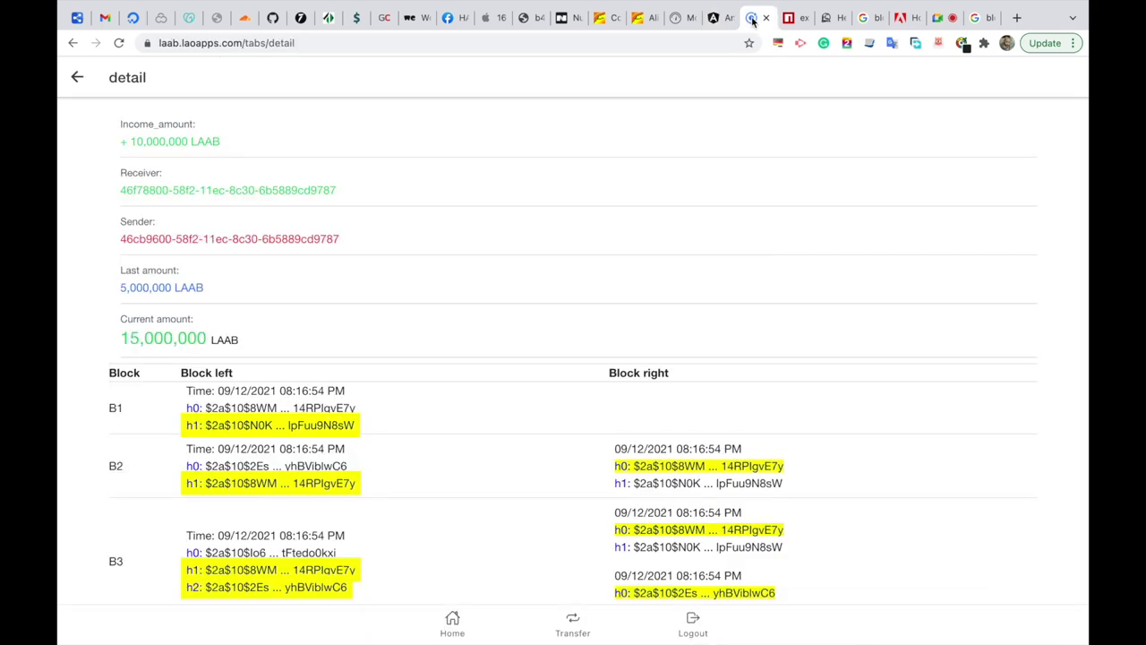
{"action": "left_click", "coordinate": [713, 20]}
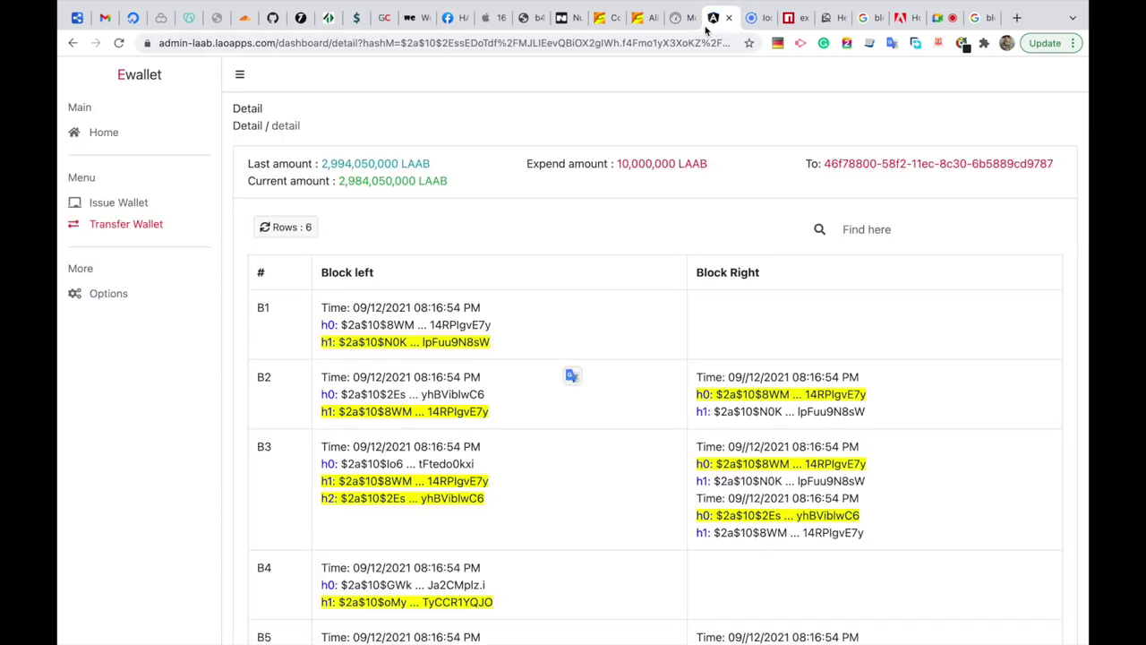
{"action": "left_click", "coordinate": [143, 227]}
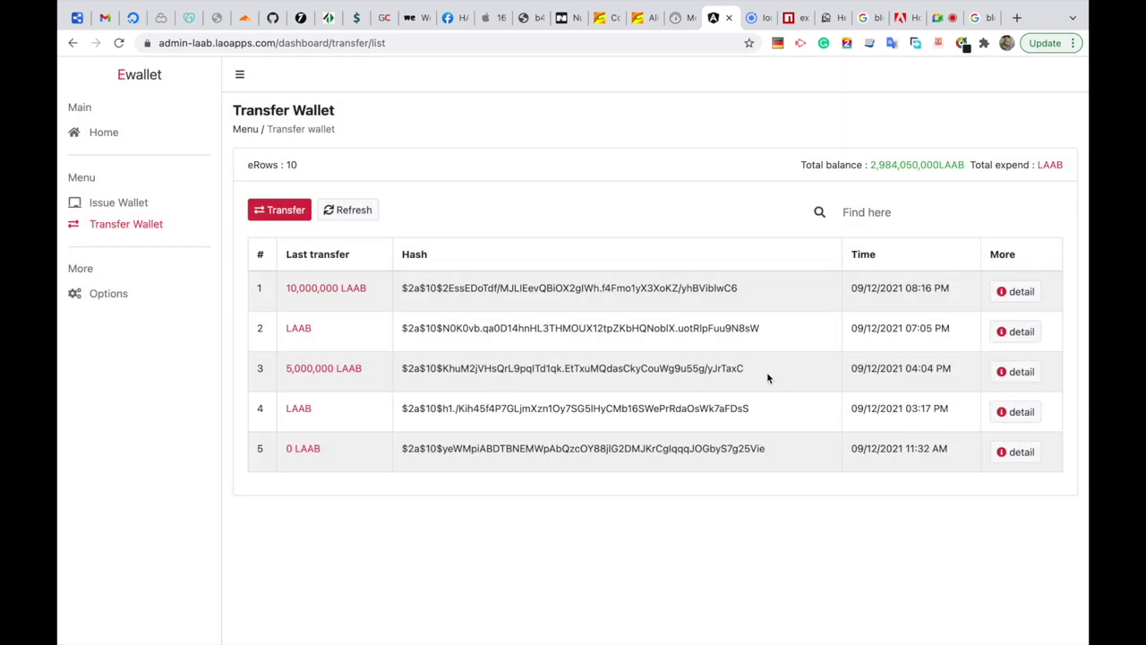
{"action": "left_click", "coordinate": [1000, 377]}
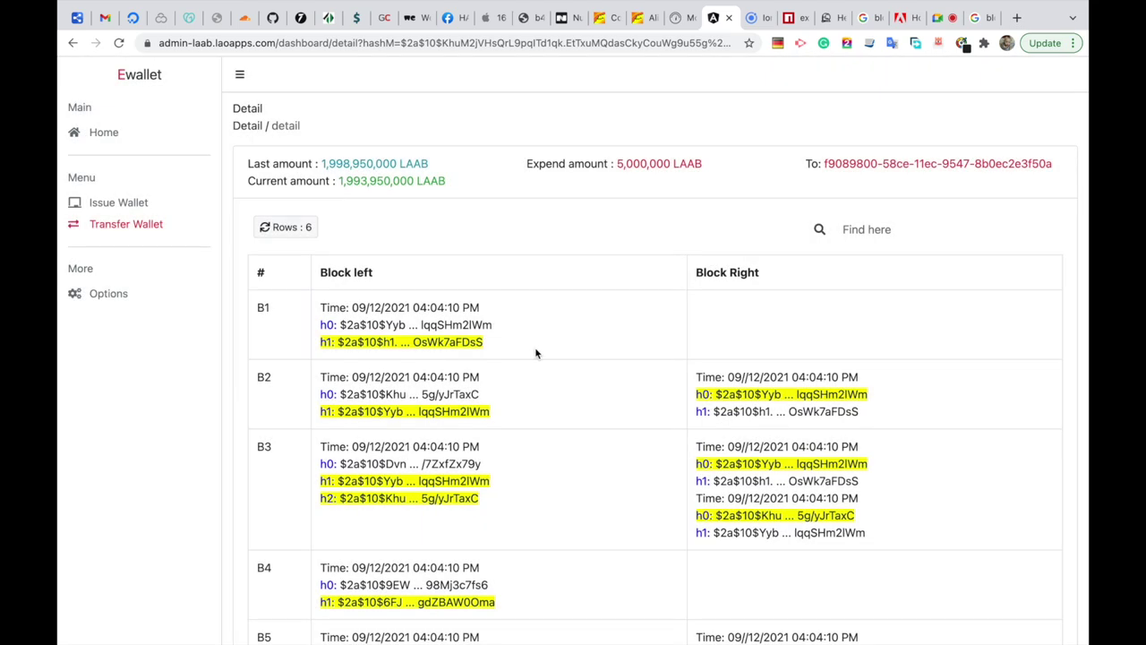
{"action": "left_click", "coordinate": [479, 328]}
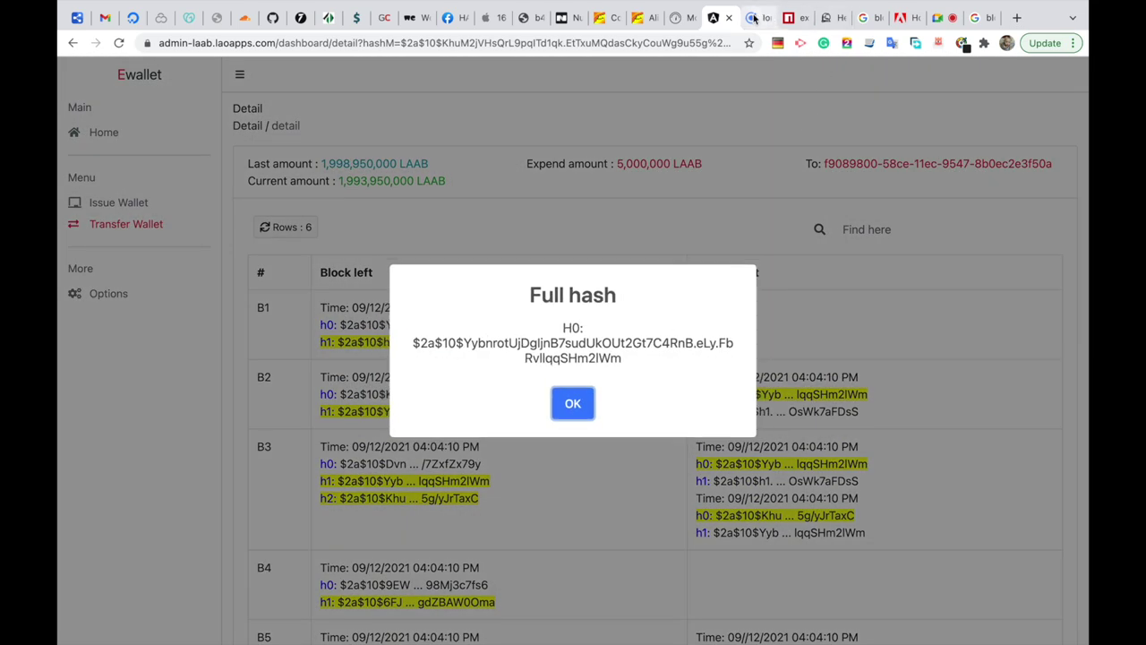
{"action": "left_click", "coordinate": [757, 18]}
{"action": "left_click", "coordinate": [77, 77]}
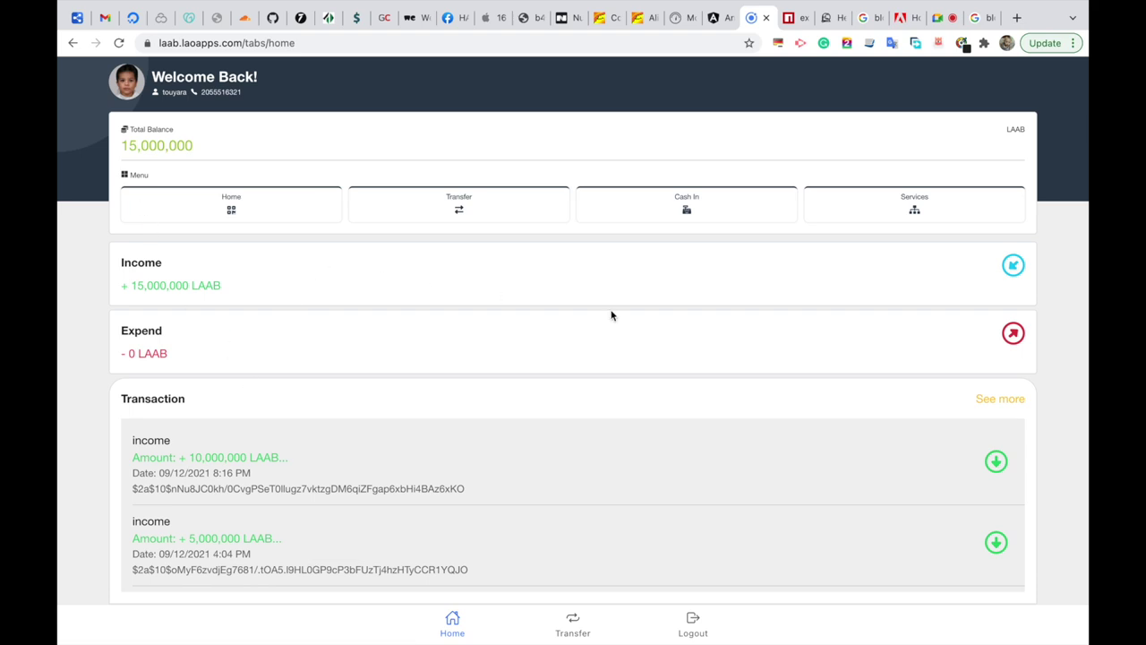
Open the +5,000,000 LAAB income and compare its full B1 h0 hash with admin's.
{"action": "left_click", "coordinate": [901, 551]}
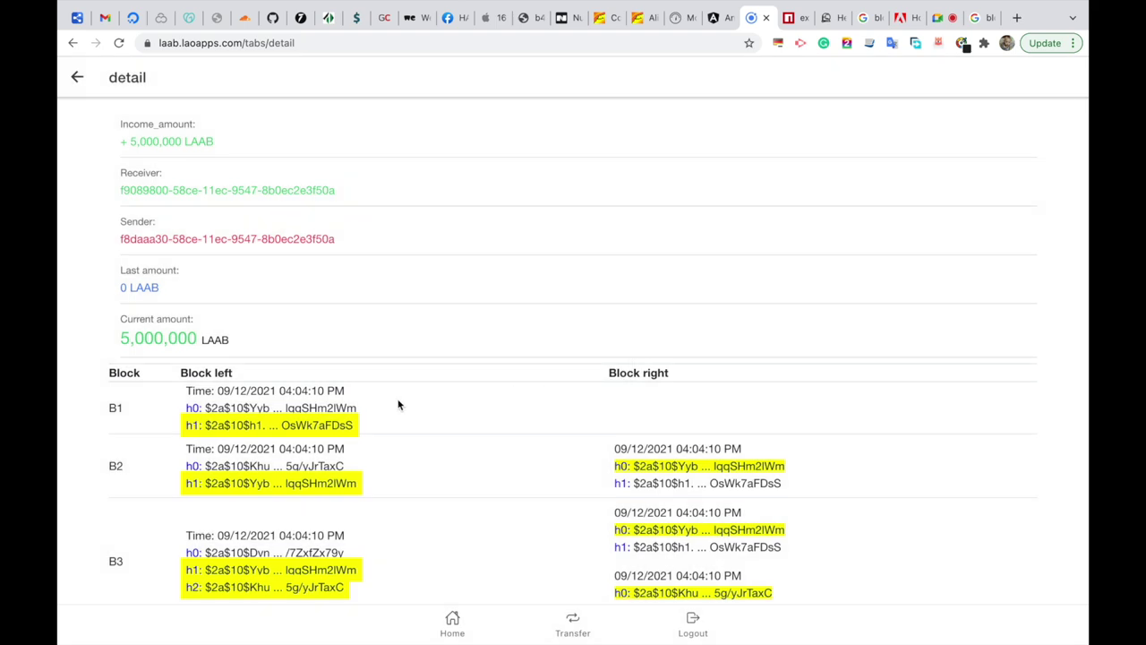
{"action": "left_click", "coordinate": [348, 412]}
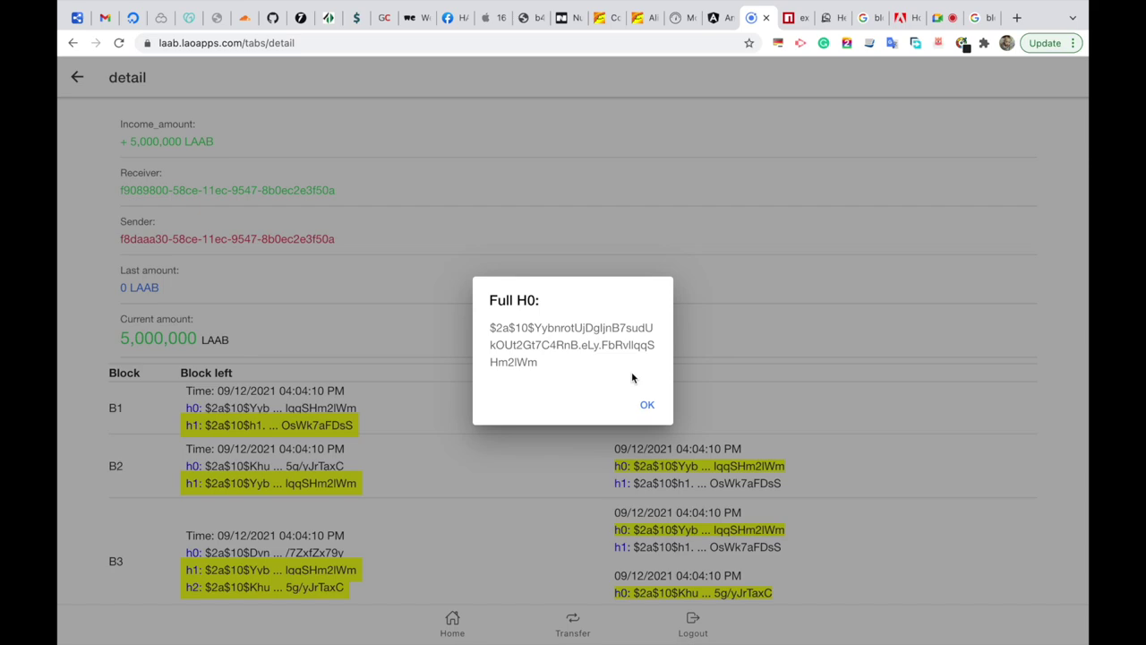
{"action": "left_click", "coordinate": [648, 405]}
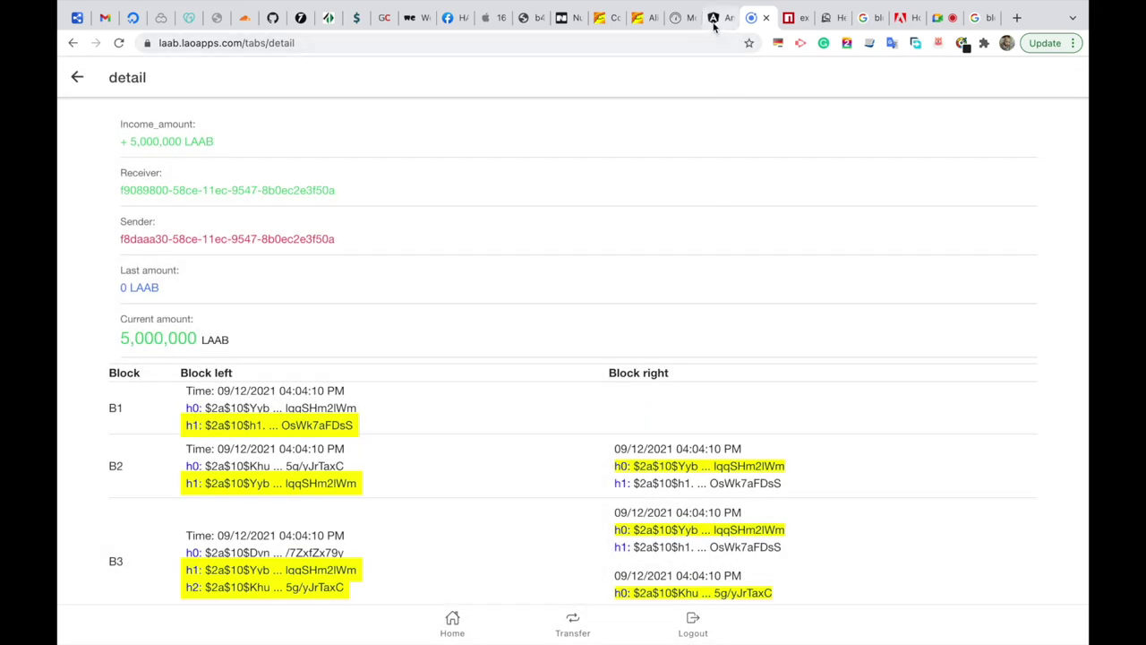
{"action": "left_click", "coordinate": [714, 20]}
{"action": "left_click", "coordinate": [577, 405]}
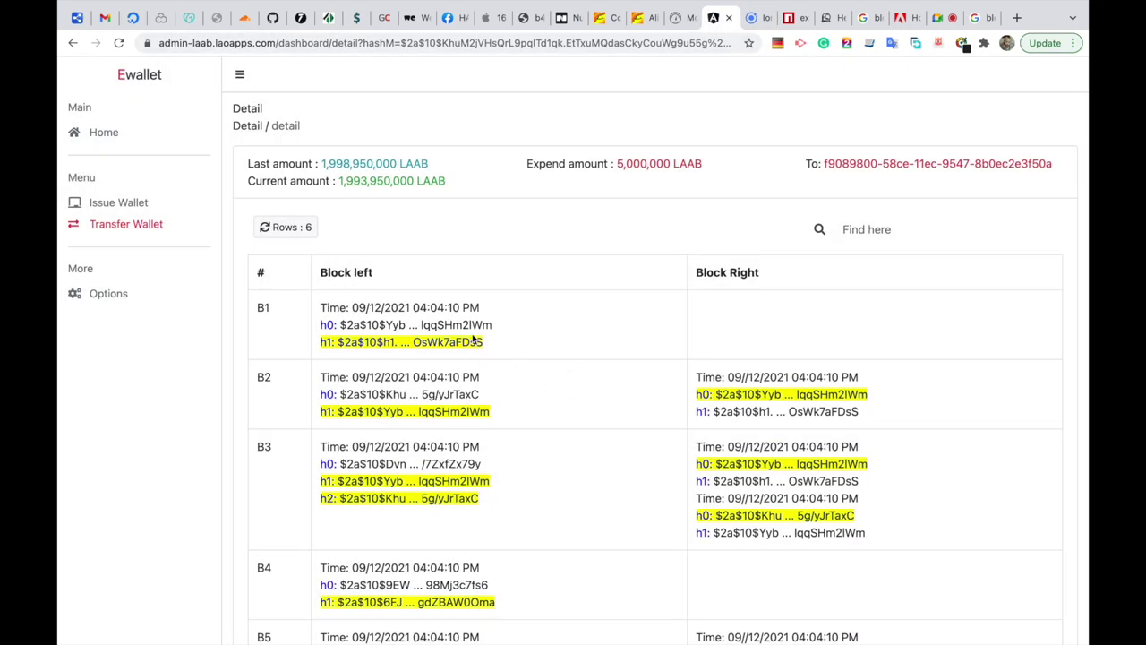
{"action": "left_click", "coordinate": [752, 18]}
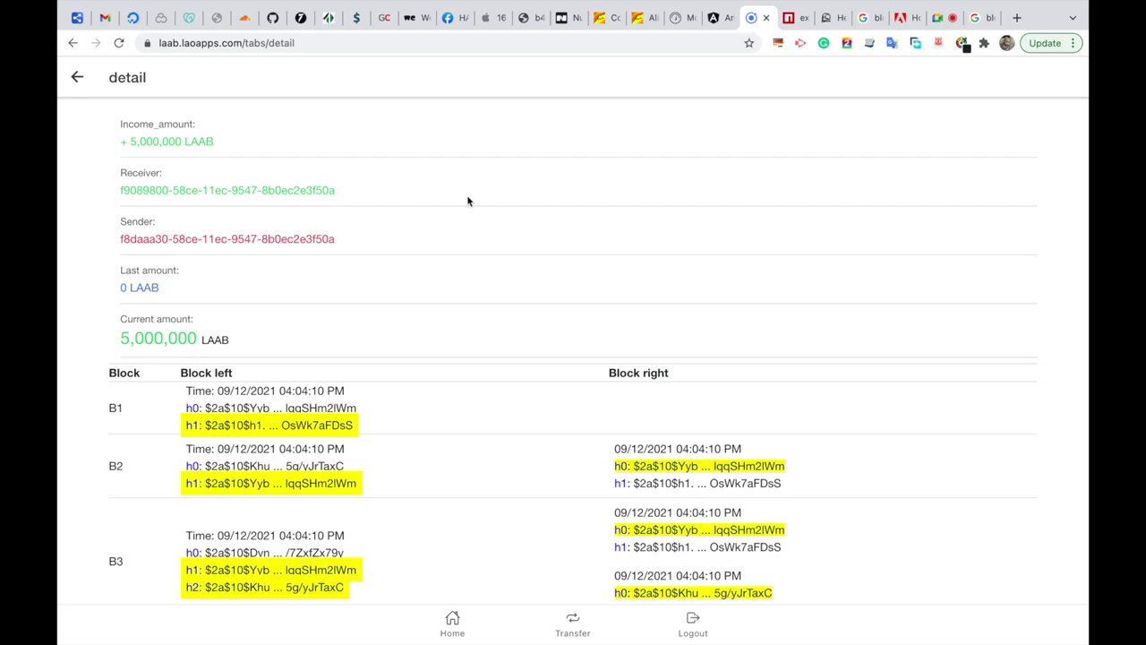
Navigate back from the income detail and strip the path from the wallet address.
{"action": "scroll", "coordinate": [467, 200], "scroll_direction": "up", "scroll_amount": 1}
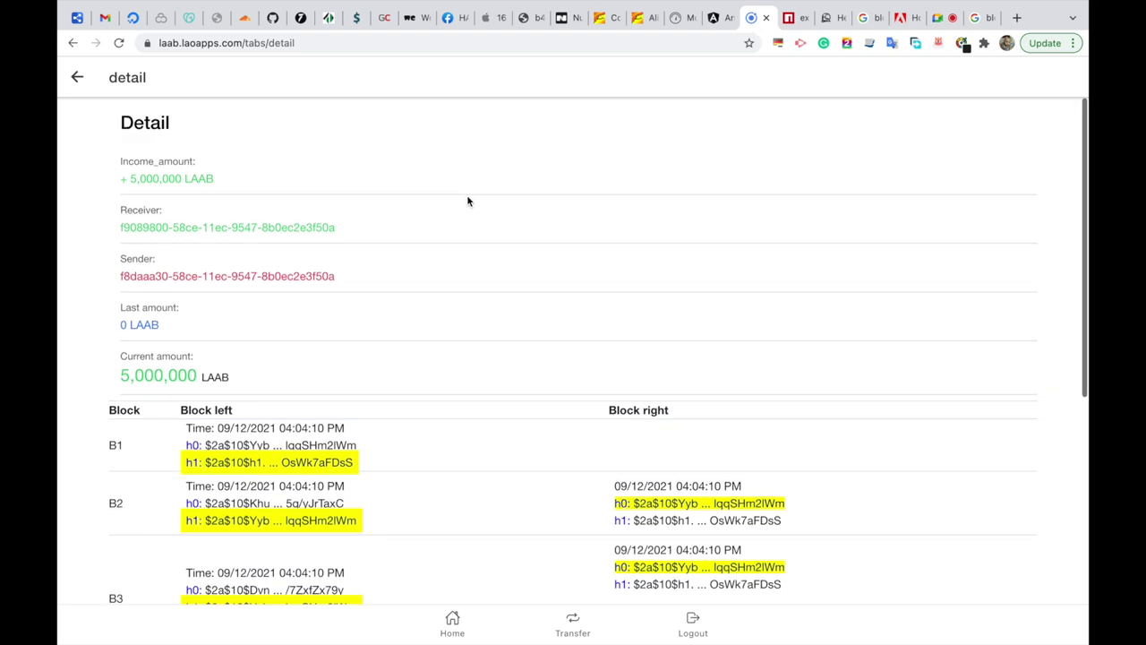
{"action": "left_click", "coordinate": [76, 79]}
{"action": "left_click", "coordinate": [71, 44]}
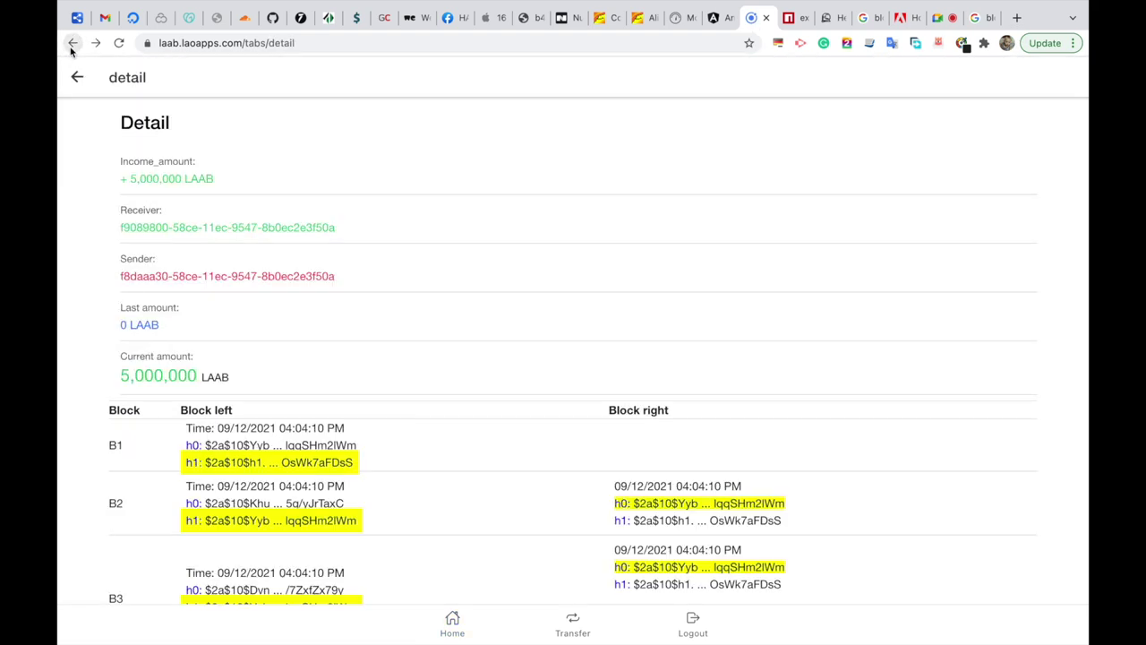
{"action": "left_click", "coordinate": [72, 44]}
{"action": "left_click", "coordinate": [71, 45]}
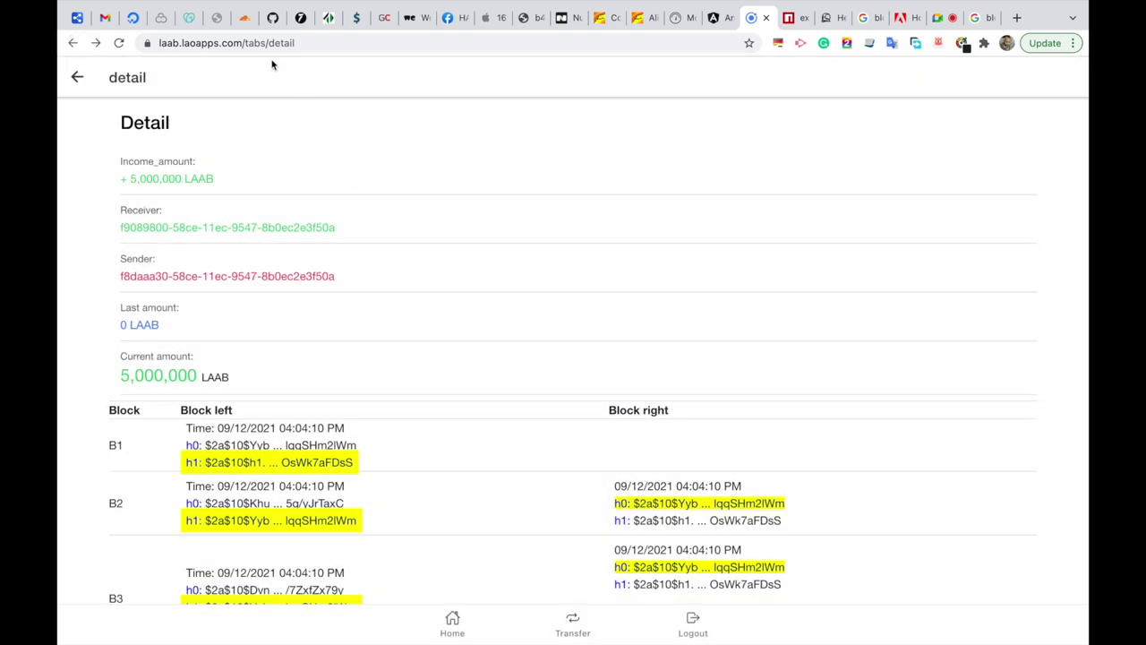
{"action": "left_click_drag", "start_coordinate": [245, 43], "coordinate": [440, 69]}
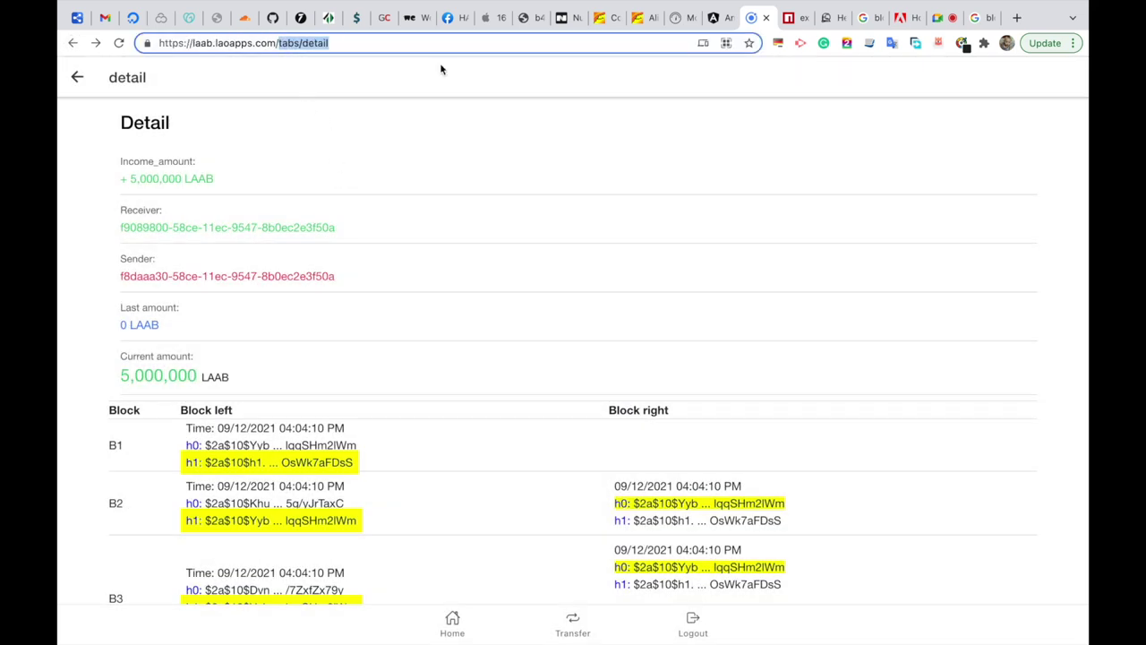
{"action": "key", "text": "BackSpace"}
Open the wallet's sign-up form and enter the new account's phone number.
{"action": "key", "text": "Return"}
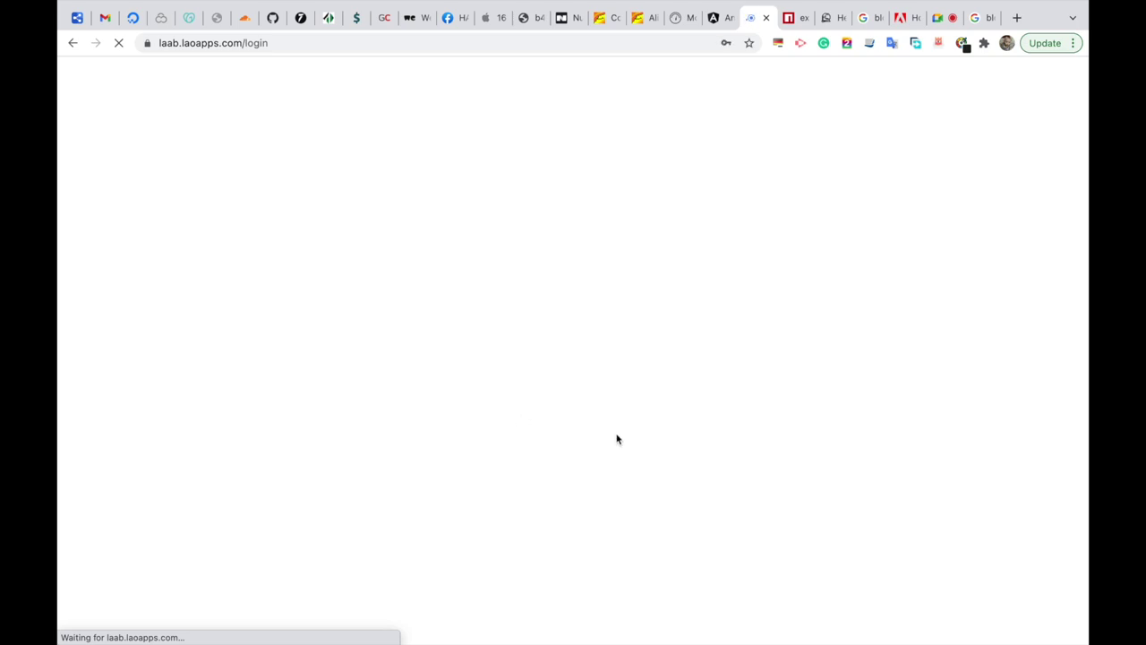
{"action": "left_click", "coordinate": [566, 508]}
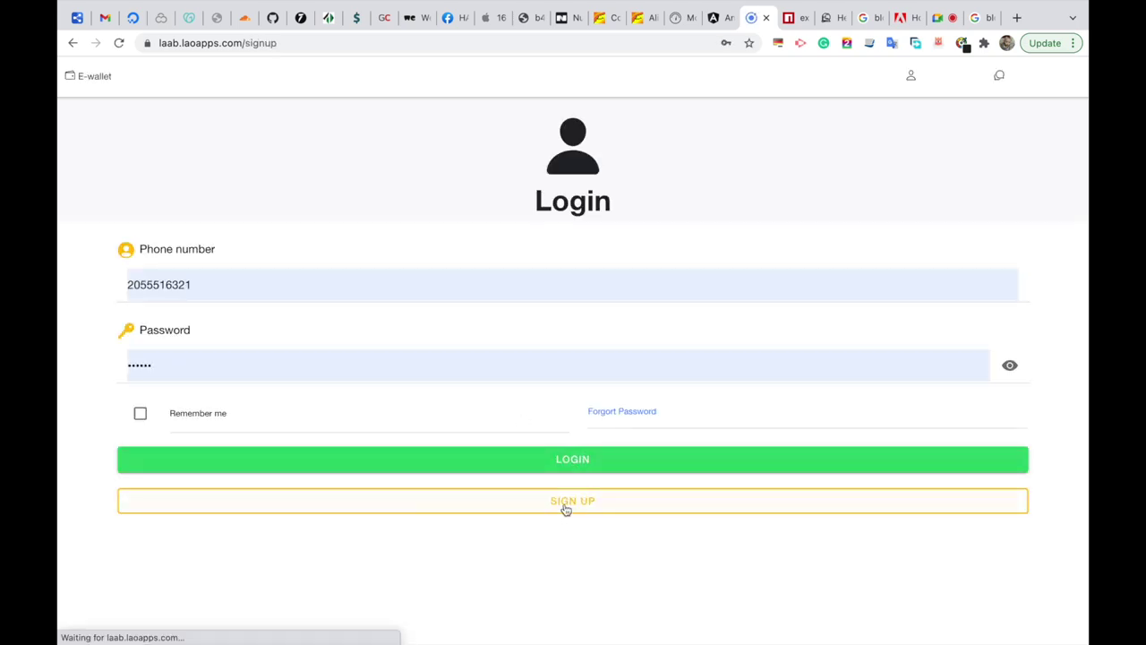
{"action": "left_click", "coordinate": [433, 268]}
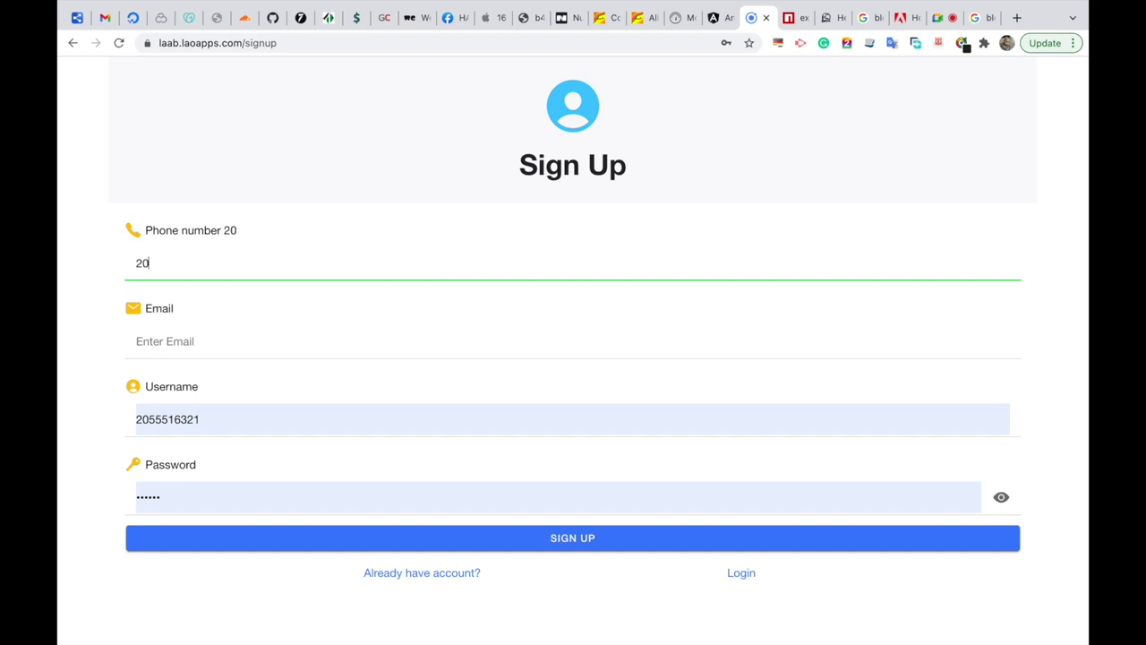
Fill in the new account's e-mail, username and password, and submit the sign-up.
{"action": "left_click", "coordinate": [573, 342]}
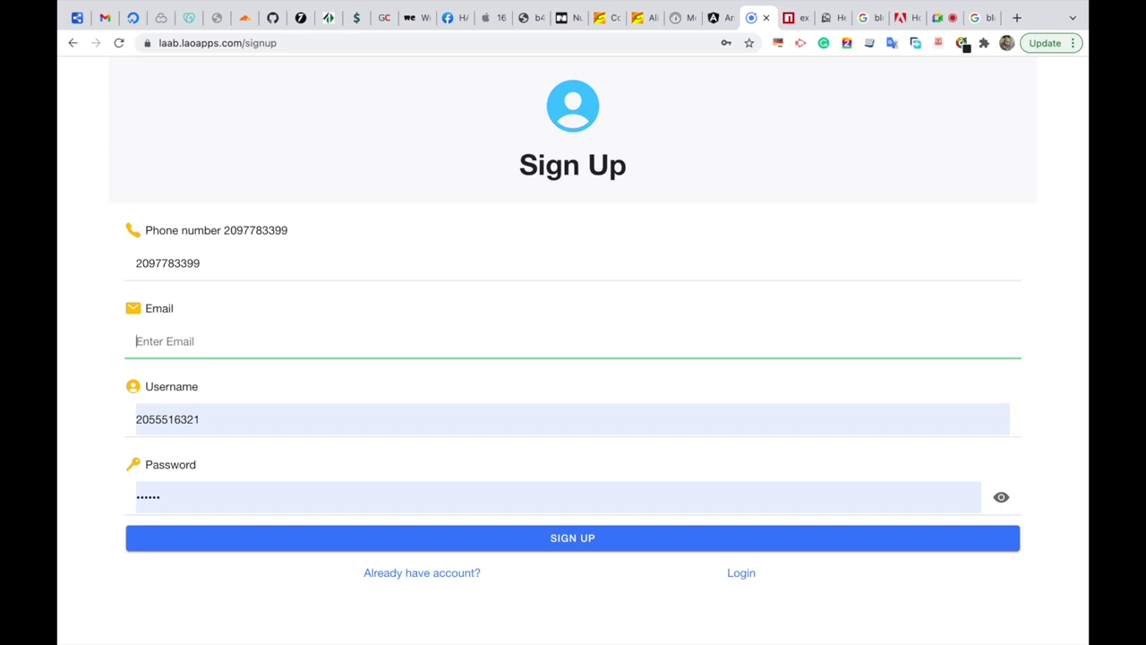
{"action": "key", "text": "Tab"}
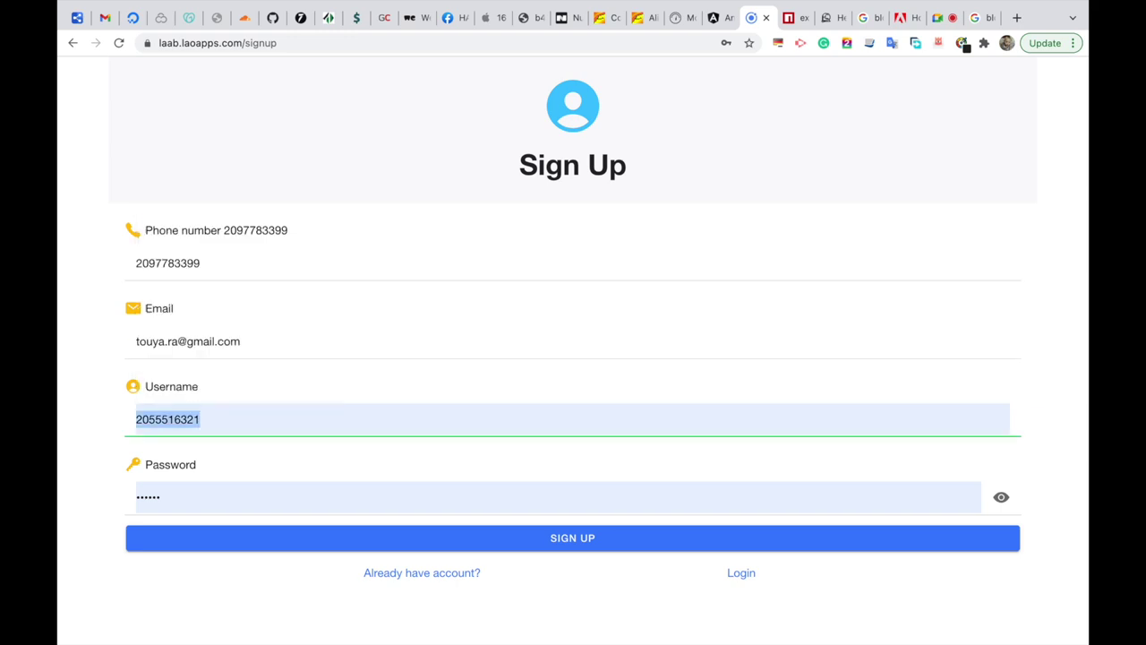
{"action": "type", "text": "touyara"}
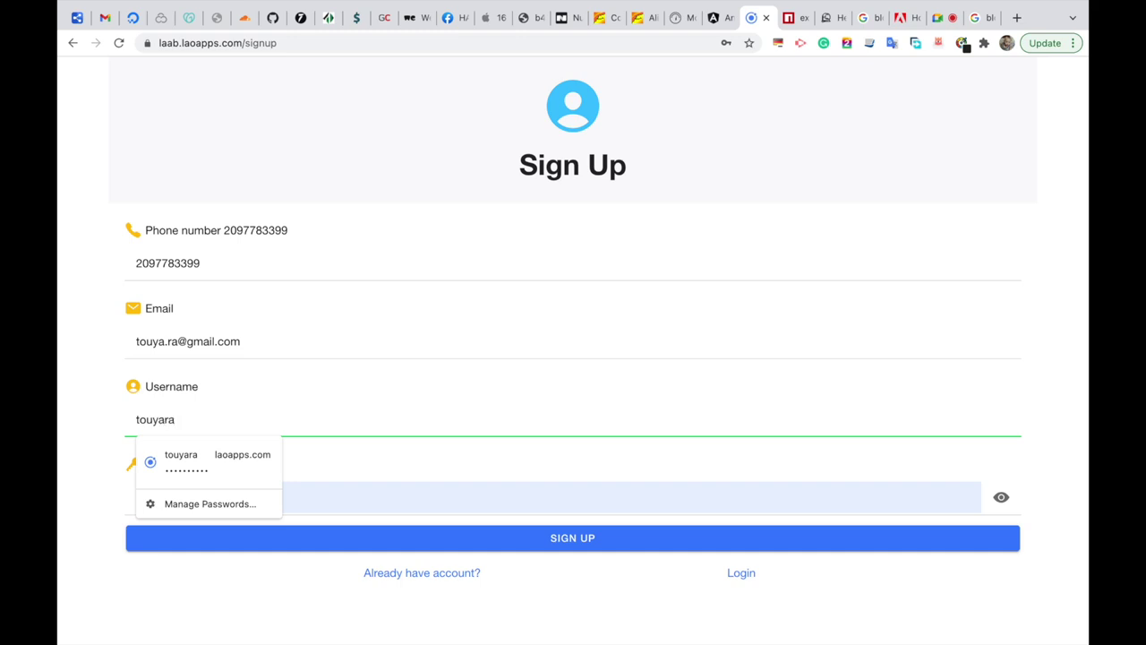
{"action": "key", "text": "Tab"}
{"action": "type", "text": "123"}
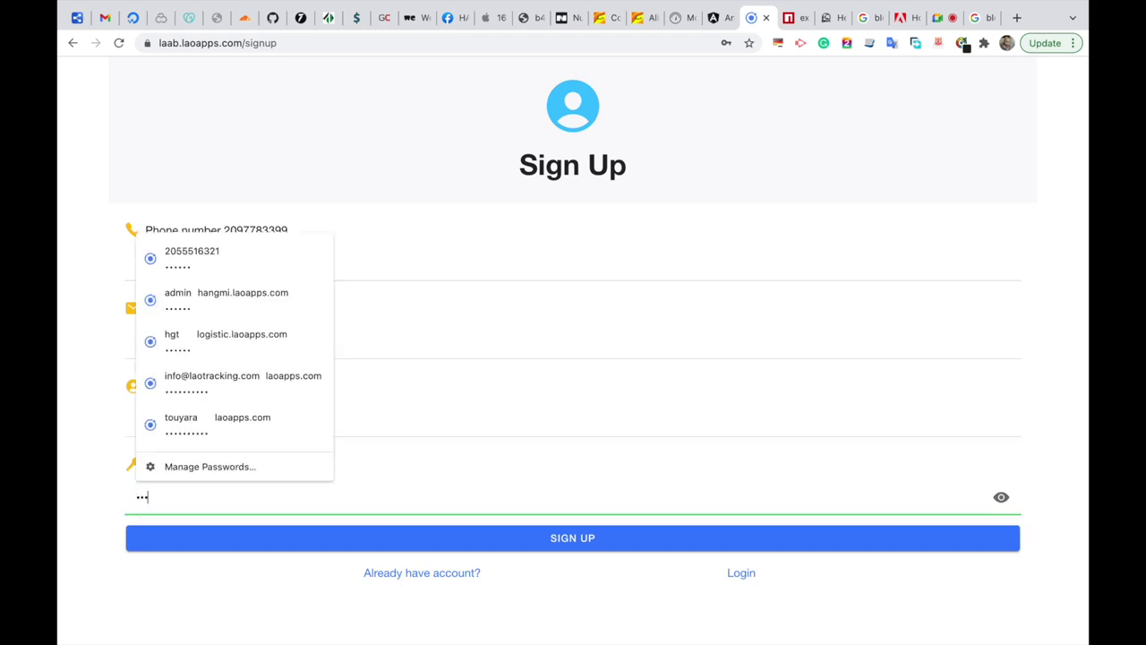
{"action": "left_click", "coordinate": [481, 545]}
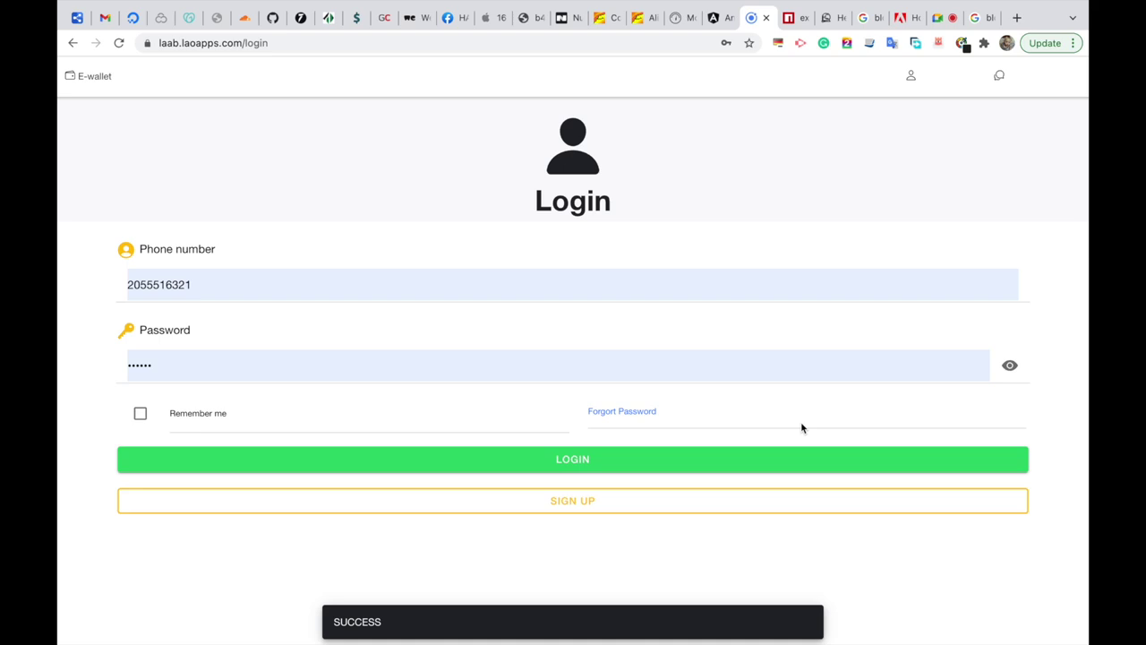
Copy the wallet login page address from Chrome and launch Safari.
{"action": "double_click", "coordinate": [356, 284]}
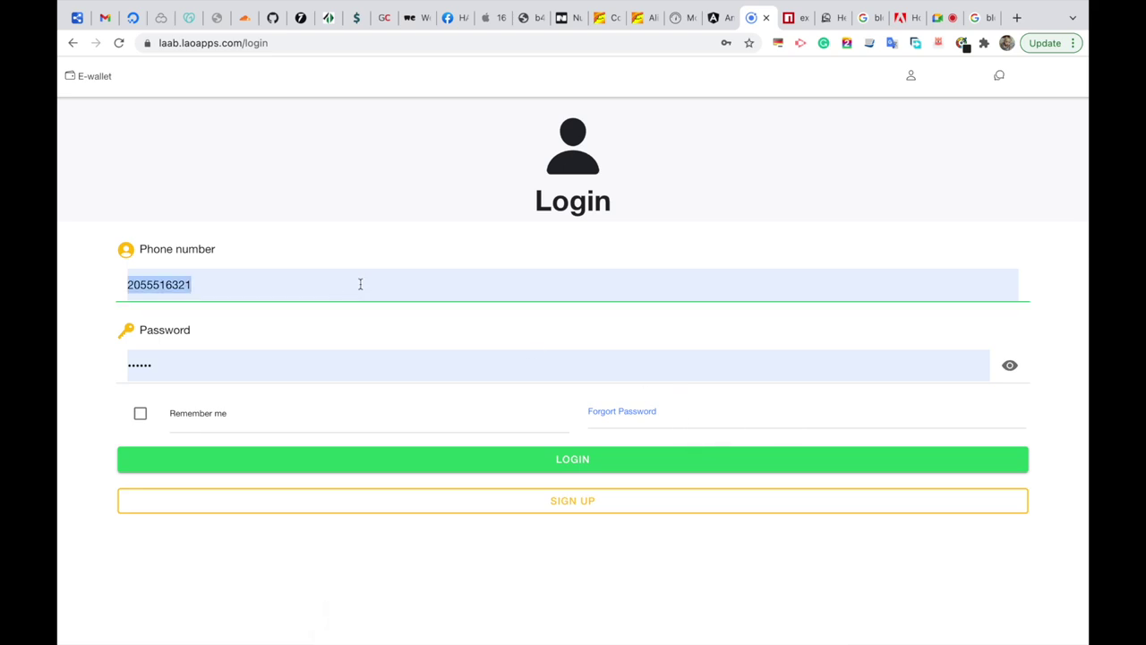
{"action": "left_click", "coordinate": [308, 43]}
{"action": "key", "text": "super+c"}
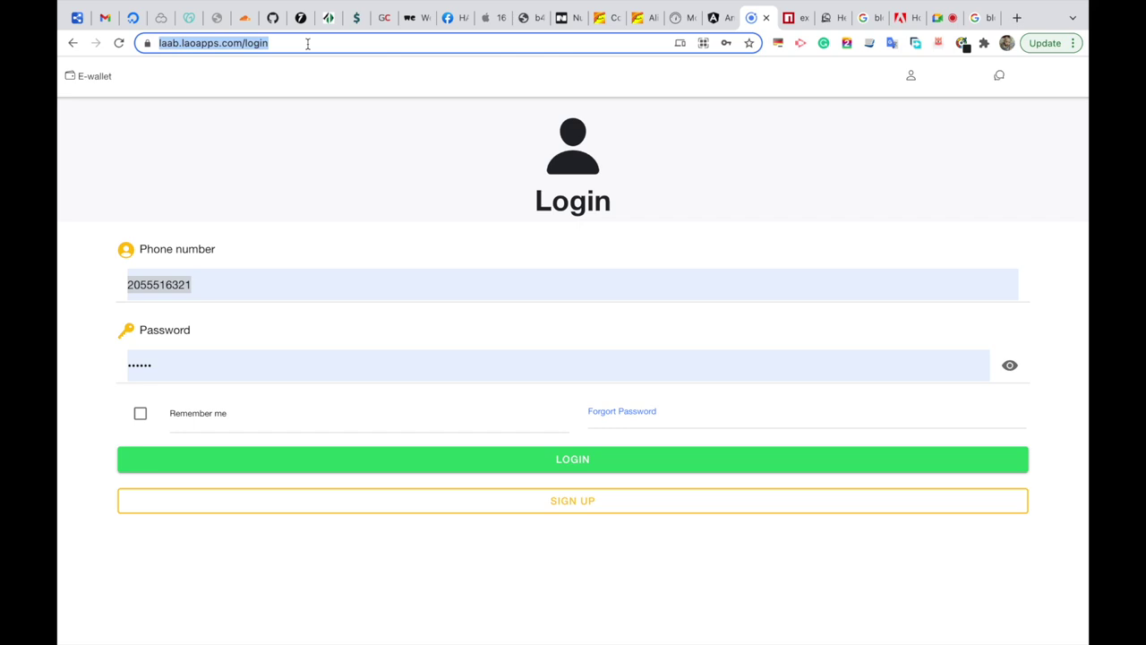
{"action": "mouse_move", "coordinate": [343, 637]}
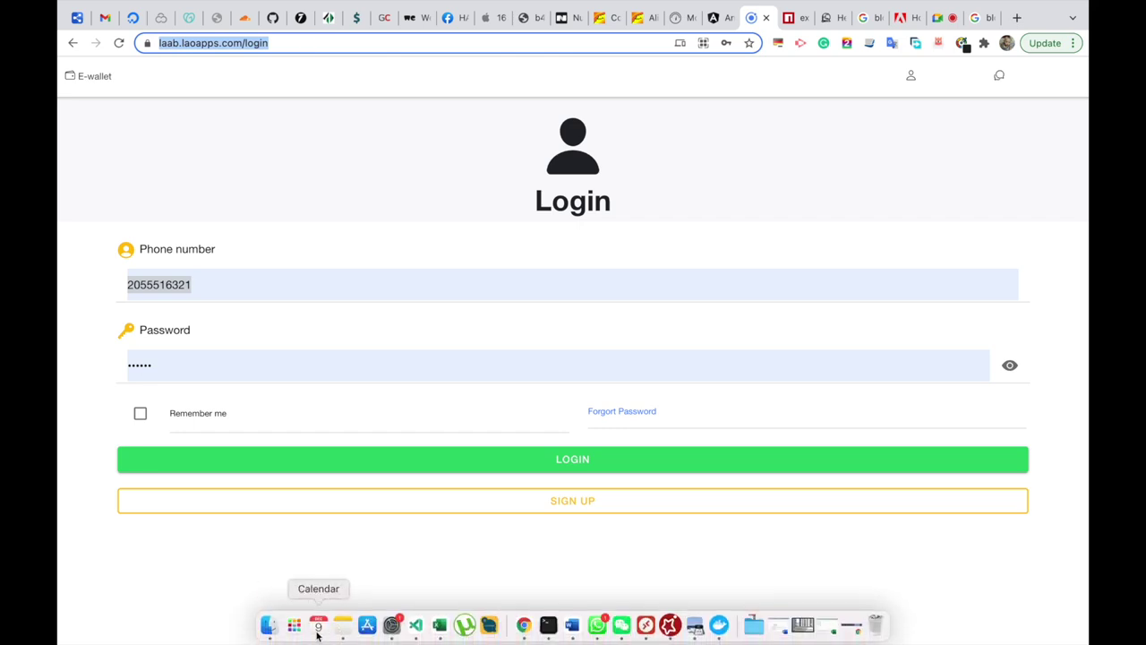
{"action": "left_click", "coordinate": [299, 630]}
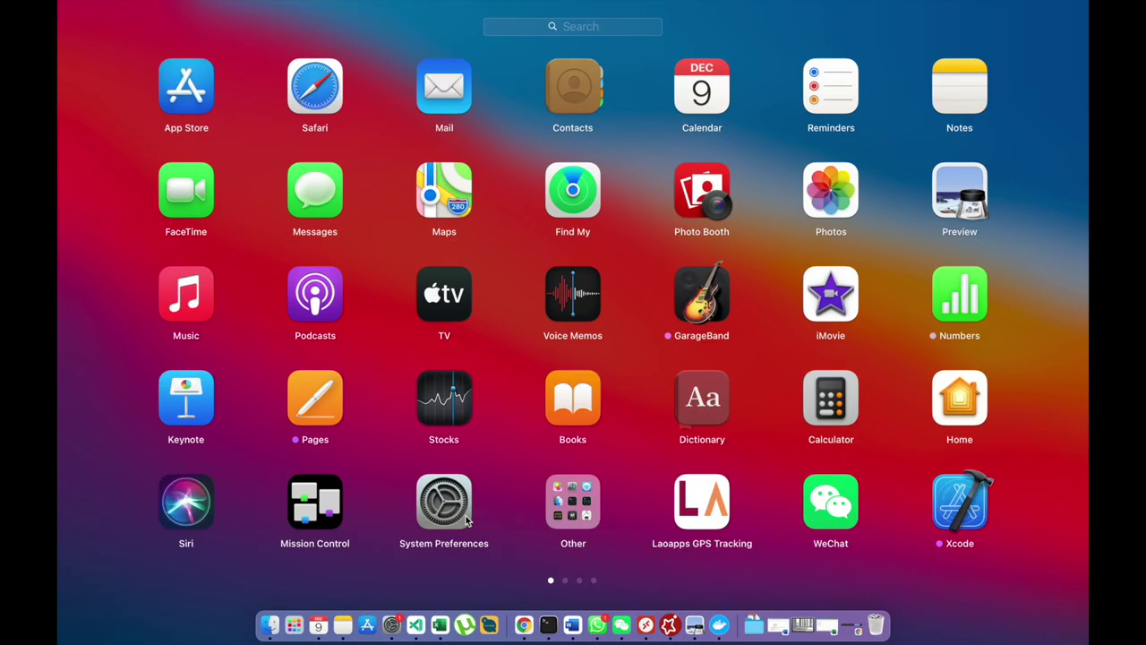
{"action": "type", "text": "sa"}
{"action": "key", "text": "Return"}
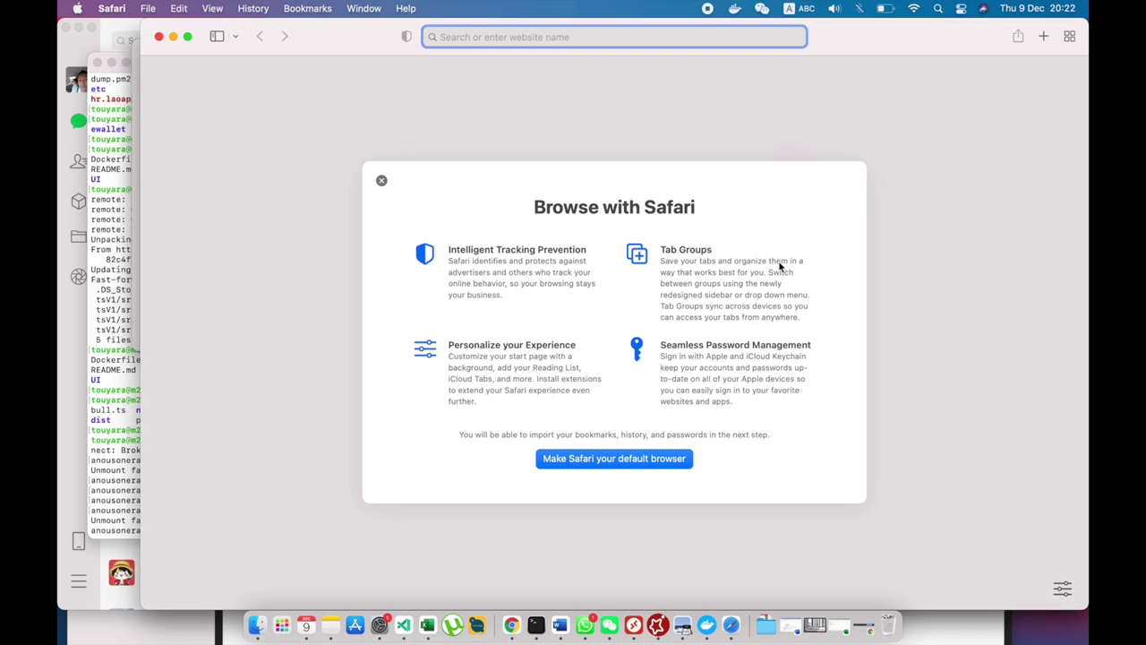
Load the copied laab.laoapps.com address in Safari, then return to Chrome.
{"action": "key", "text": "super+v"}
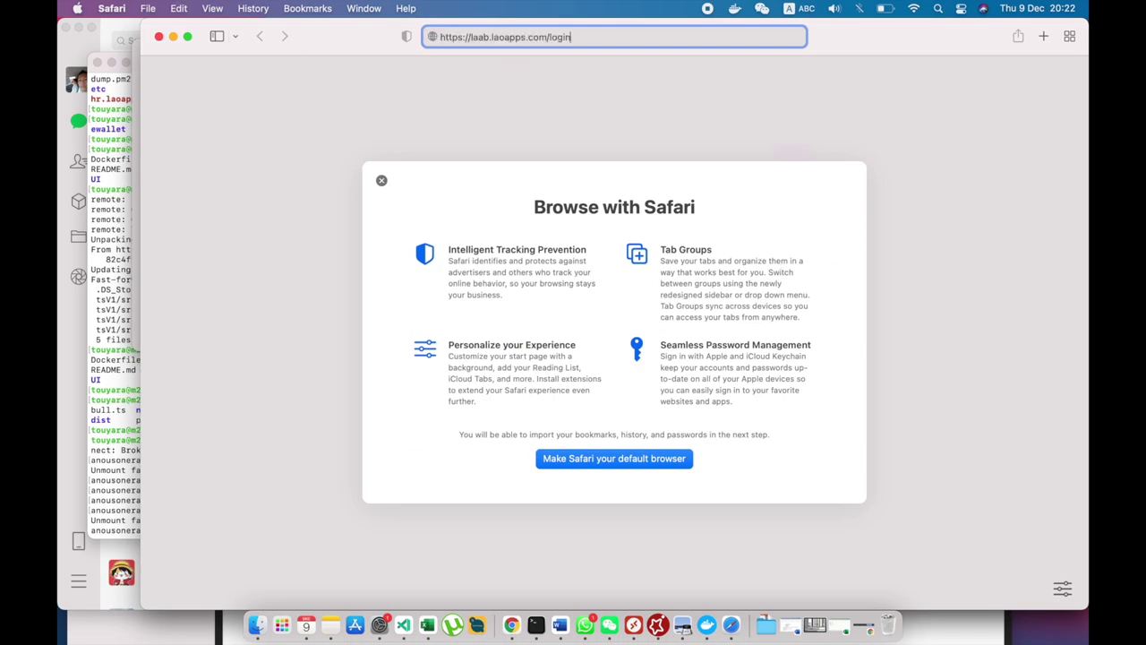
{"action": "key", "text": "Return"}
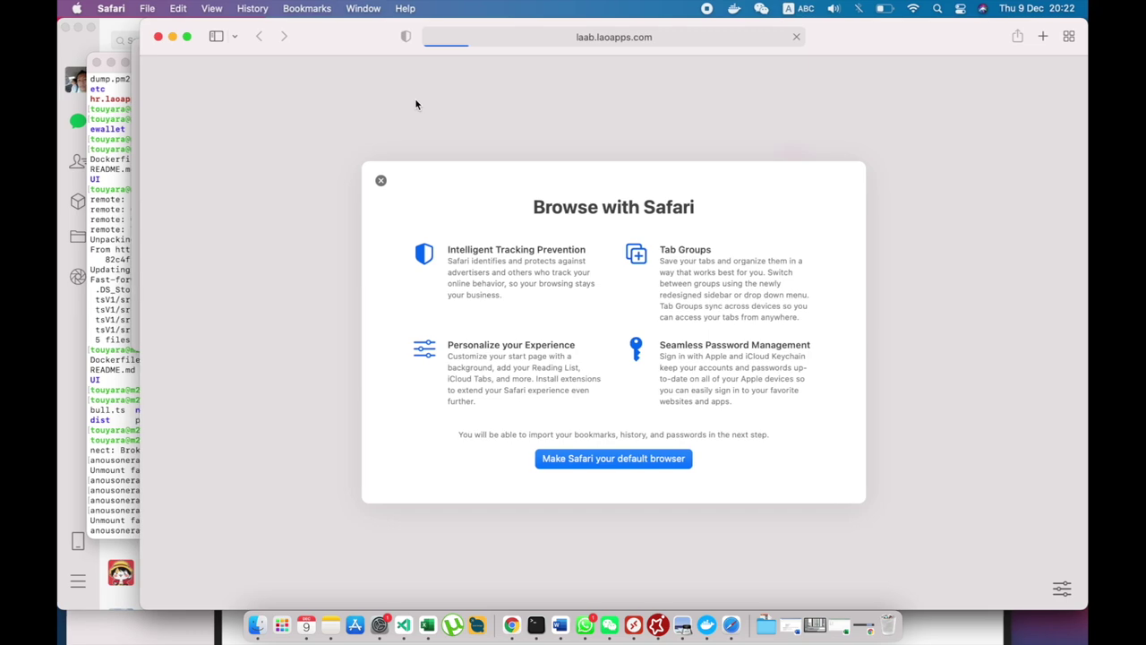
{"action": "key", "text": "super+Tab"}
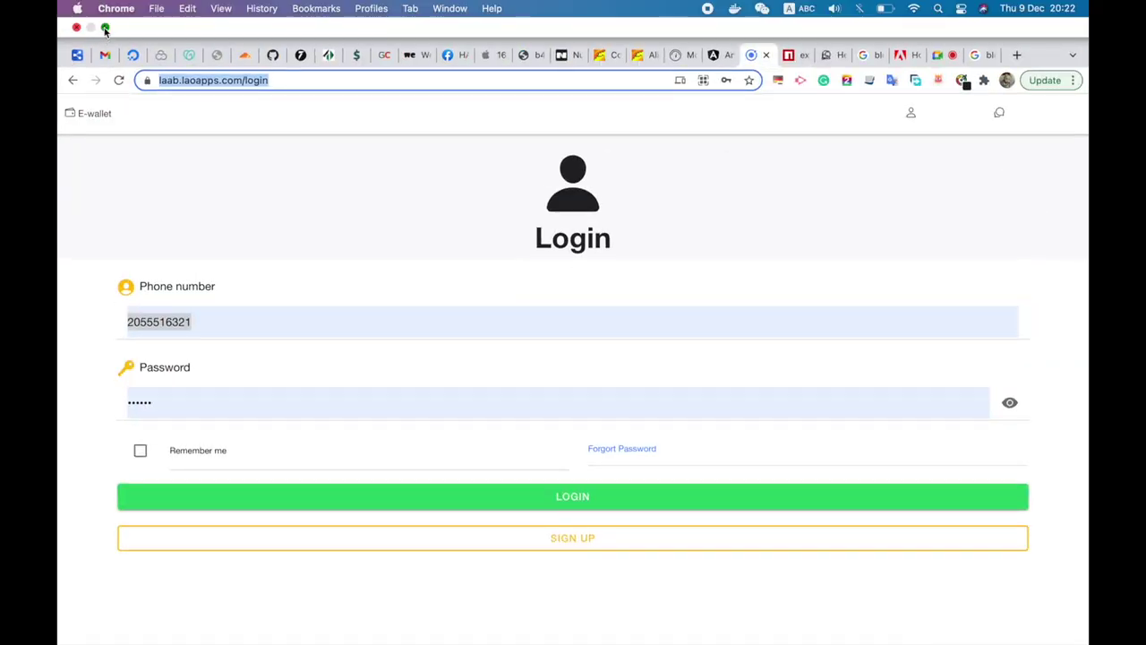
Exit full screen and tile Safari on the left, Chrome on the right.
{"action": "left_click", "coordinate": [98, 24]}
{"action": "left_click_drag", "start_coordinate": [335, 69], "coordinate": [744, 58]}
{"action": "double_click", "coordinate": [379, 29]}
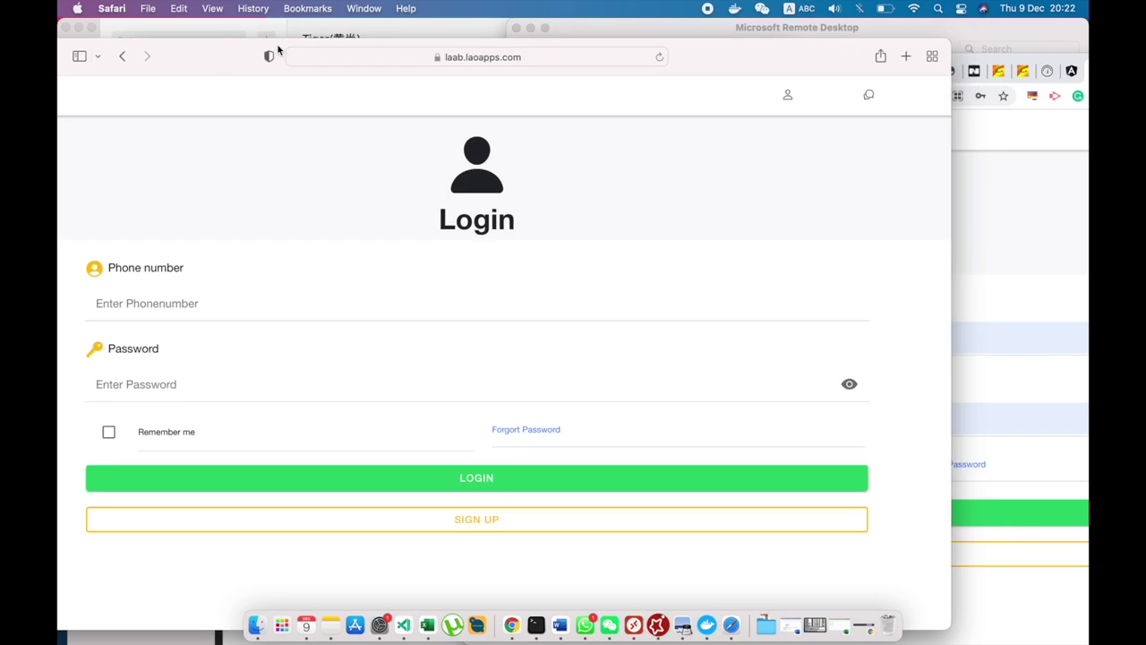
{"action": "left_click_drag", "start_coordinate": [954, 169], "coordinate": [413, 184]}
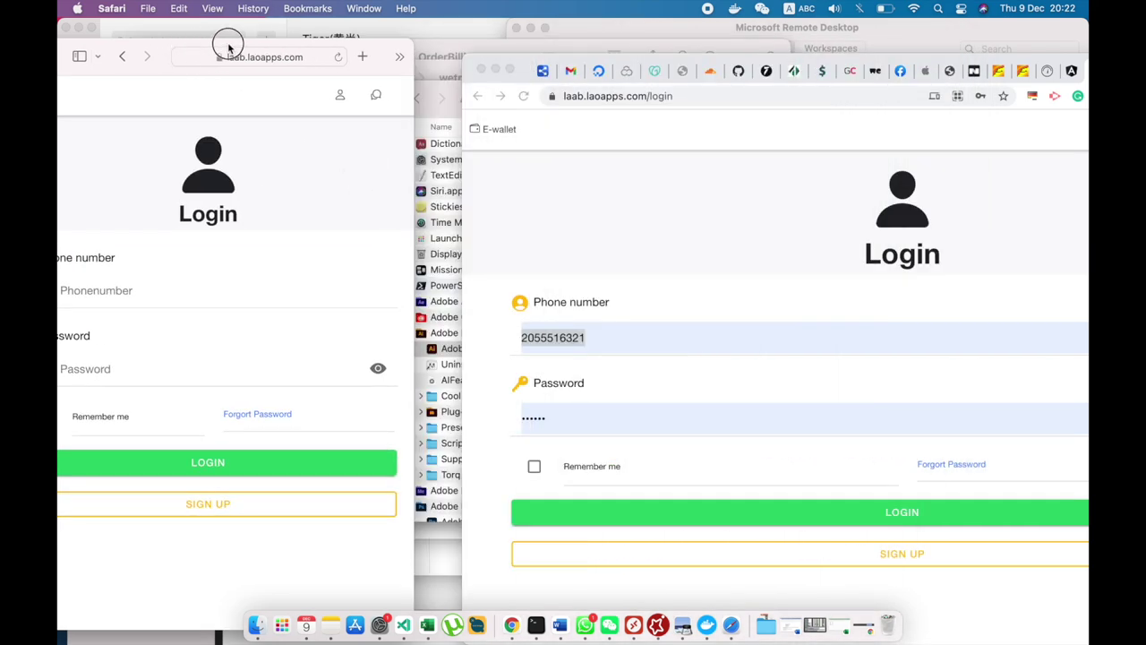
{"action": "left_click_drag", "start_coordinate": [155, 43], "coordinate": [229, 35]}
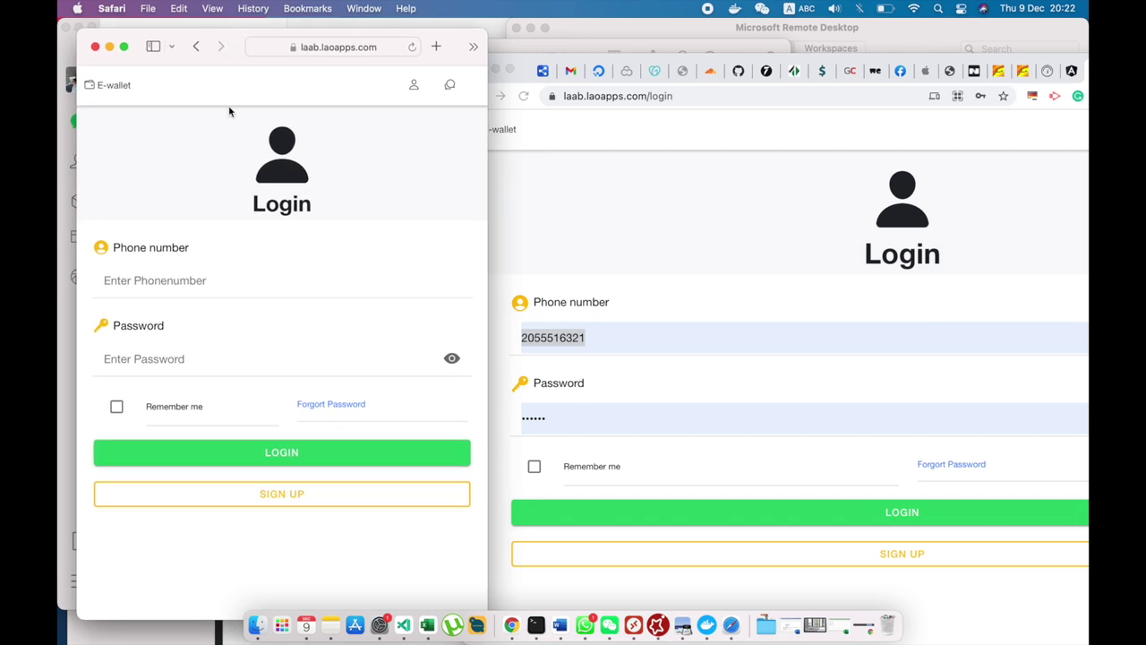
Log the new account into the wallet in Safari with its phone number and password.
{"action": "left_click", "coordinate": [259, 281]}
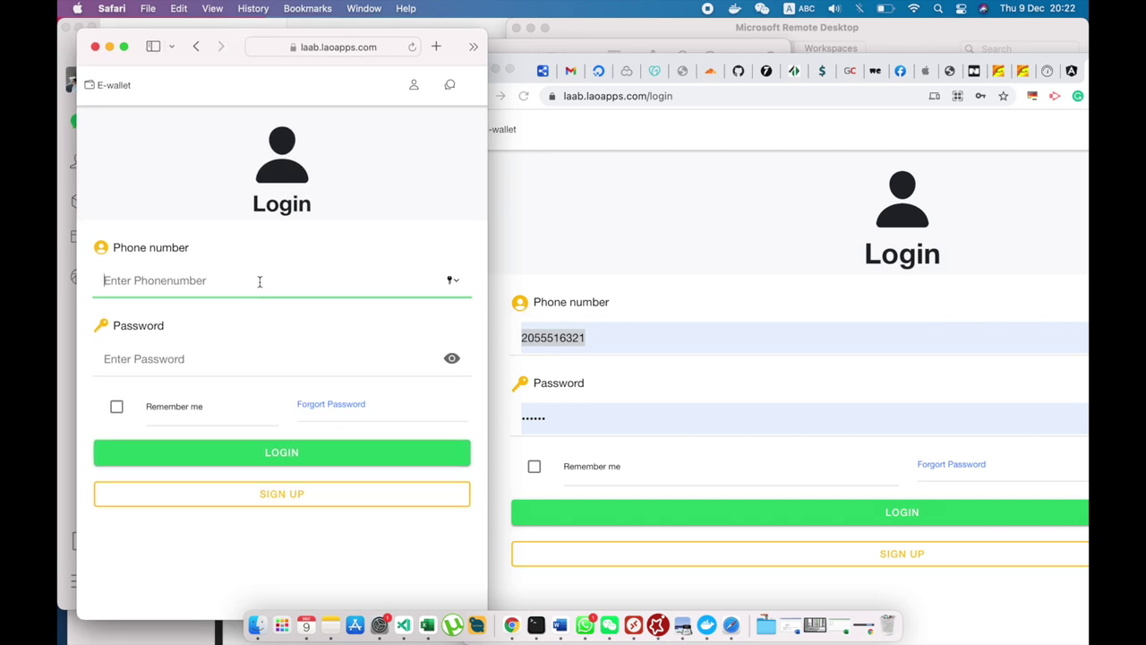
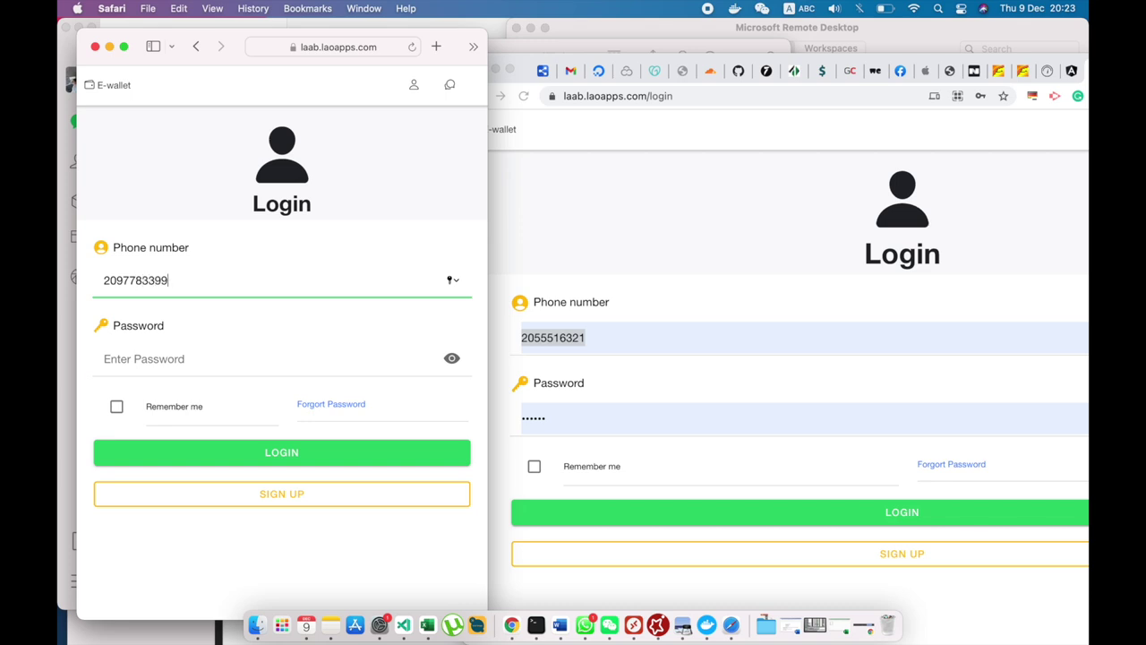
{"action": "left_click", "coordinate": [104, 358]}
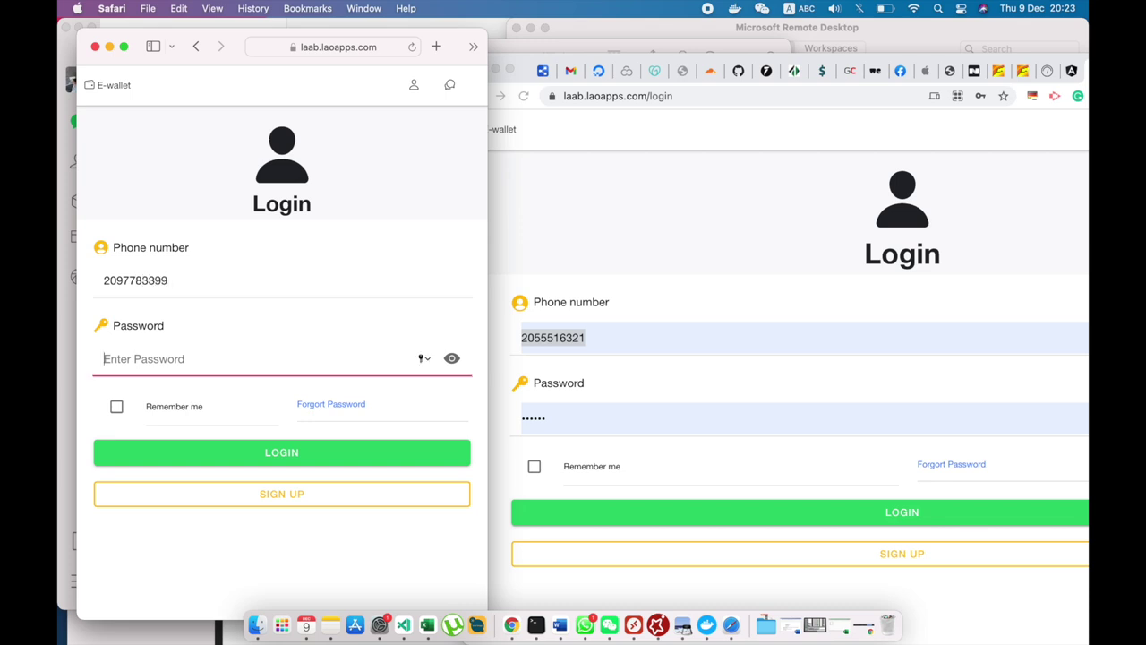
{"action": "type", "text": "123"}
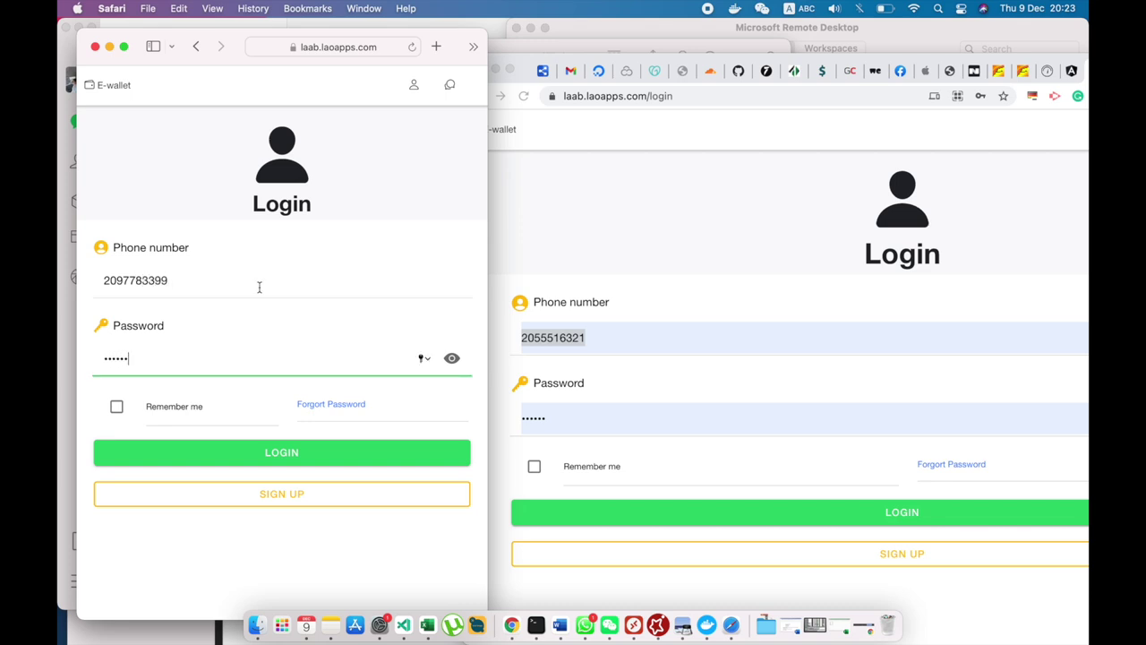
{"action": "left_click", "coordinate": [256, 453]}
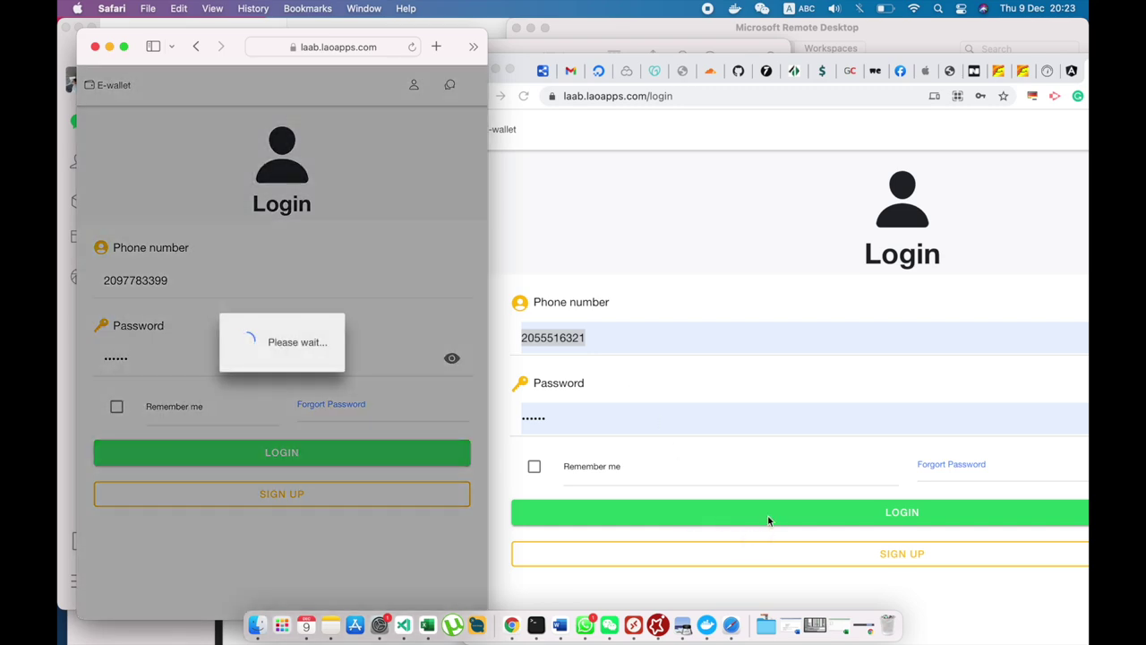
Log the original account in on Chrome and save the new account's password in Safari.
{"action": "left_click", "coordinate": [769, 514]}
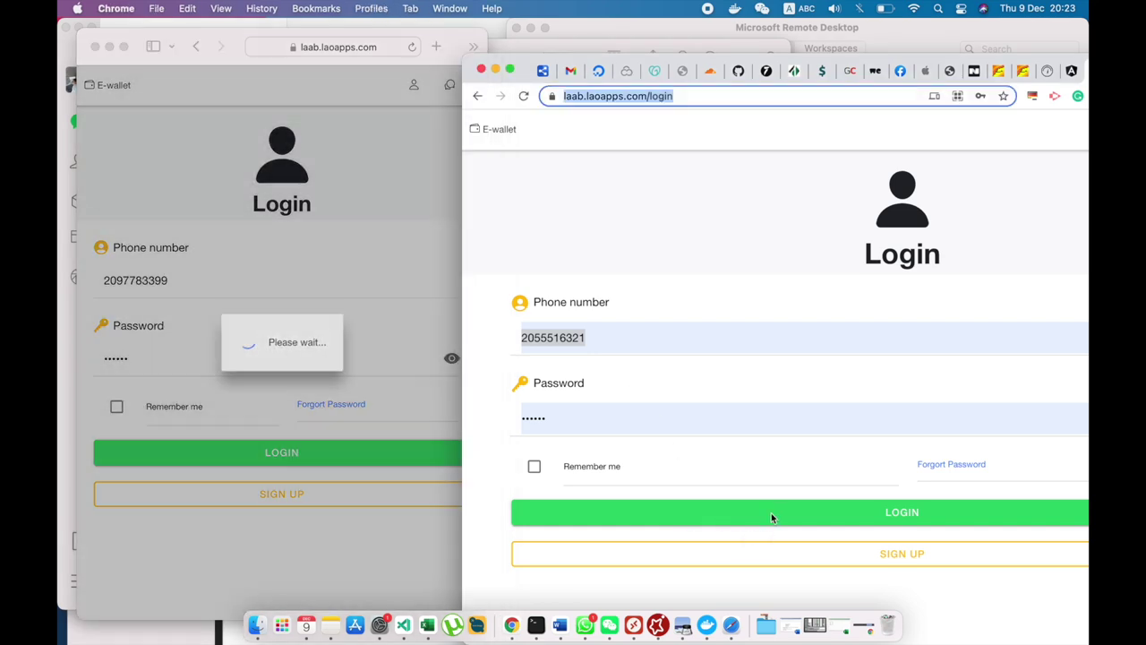
{"action": "left_click", "coordinate": [800, 511]}
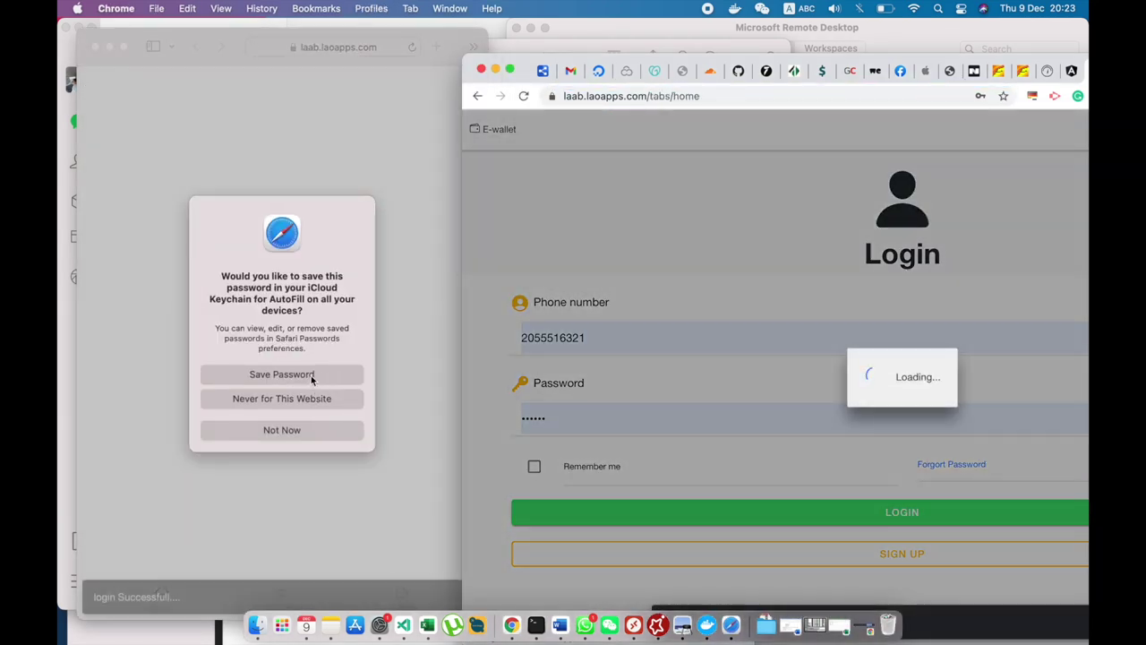
{"action": "left_click", "coordinate": [311, 379]}
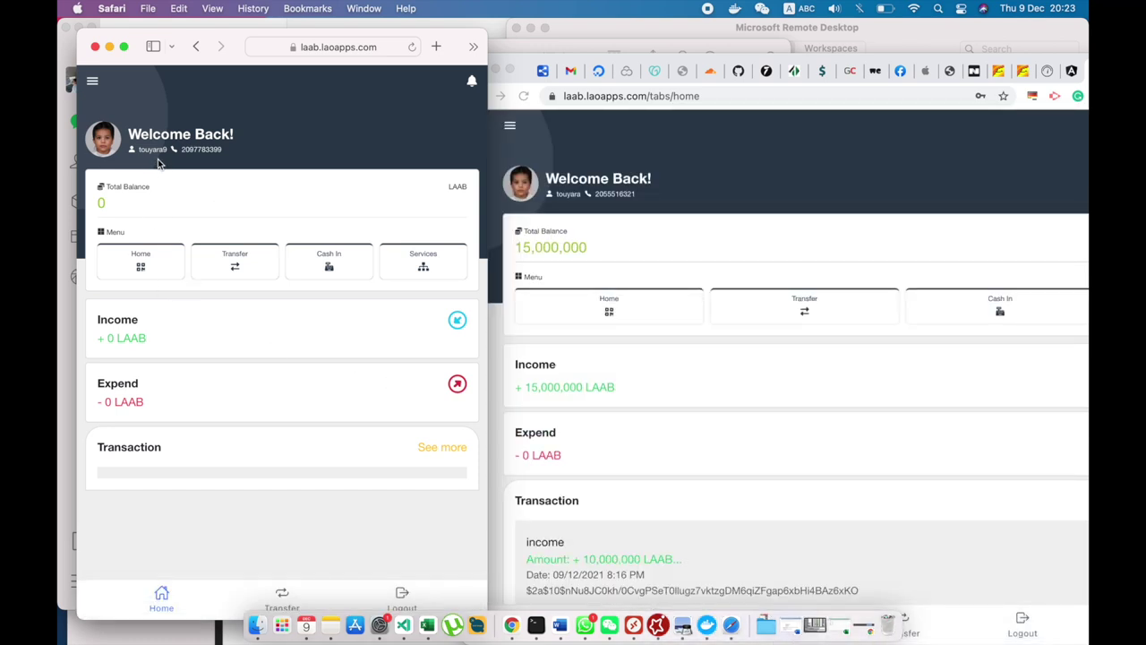
{"action": "scroll", "coordinate": [670, 434], "scroll_direction": "down", "scroll_amount": 3}
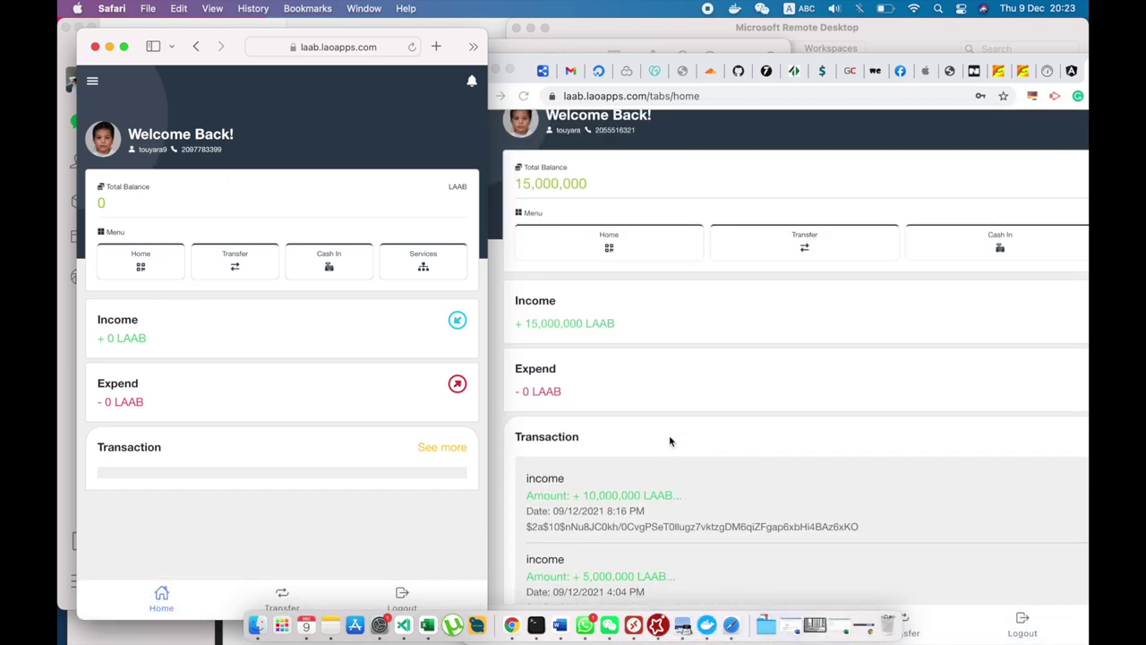
Transfer 5,000,000 LAAB from the original Chrome account to the new account's phone number.
{"action": "scroll", "coordinate": [755, 376], "scroll_direction": "up", "scroll_amount": 3}
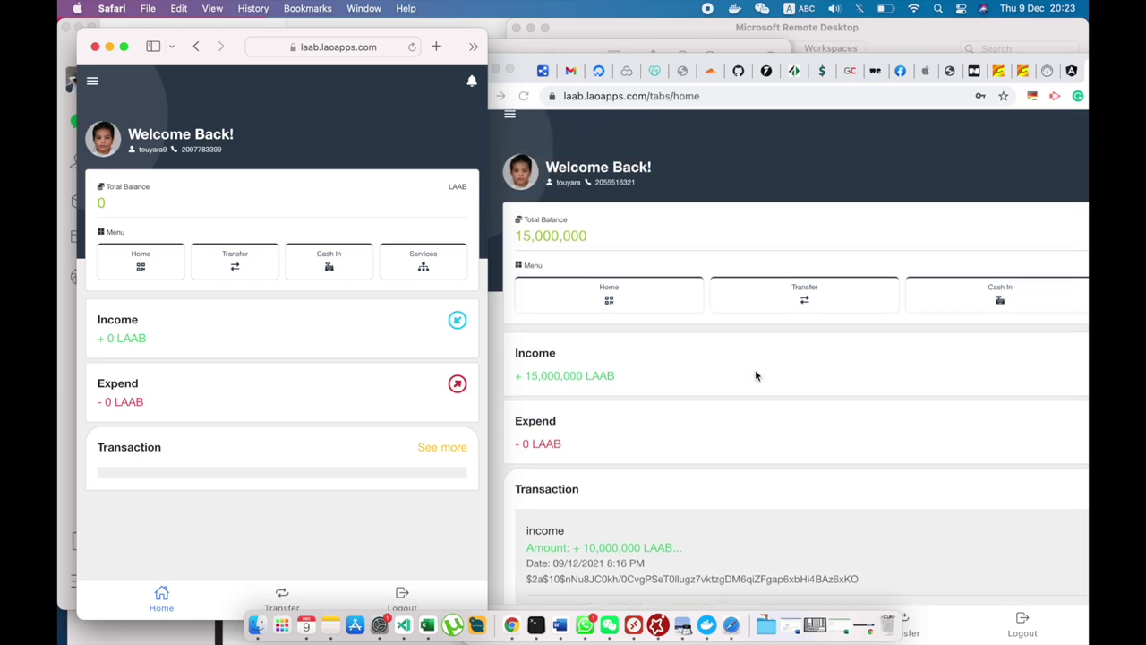
{"action": "left_click", "coordinate": [803, 296]}
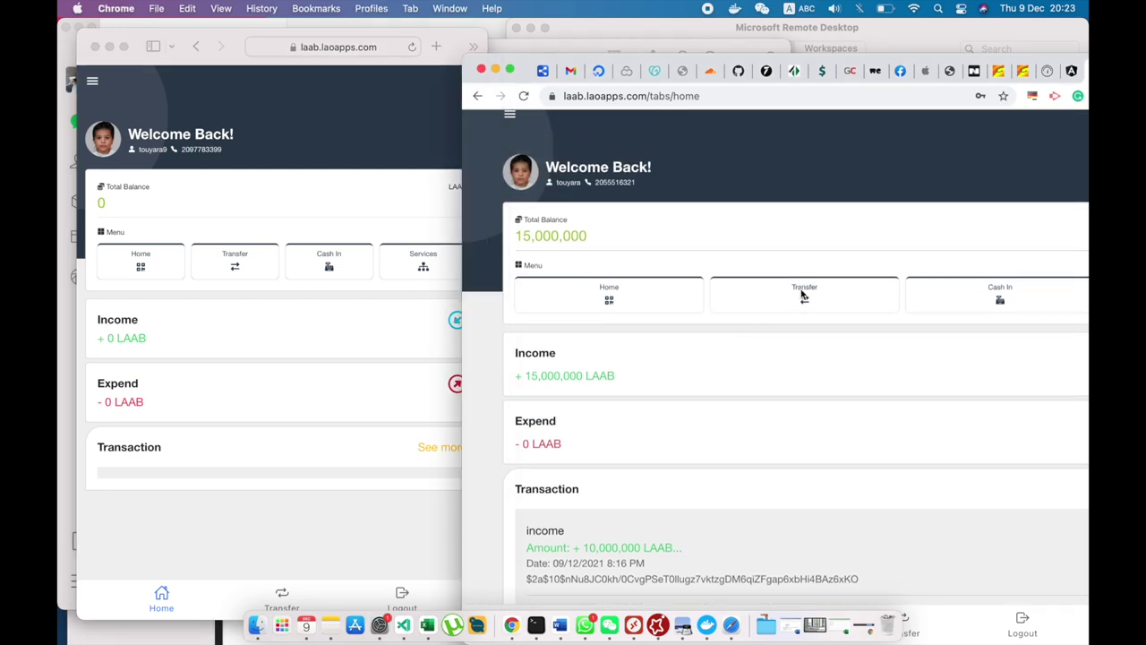
{"action": "left_click", "coordinate": [804, 295]}
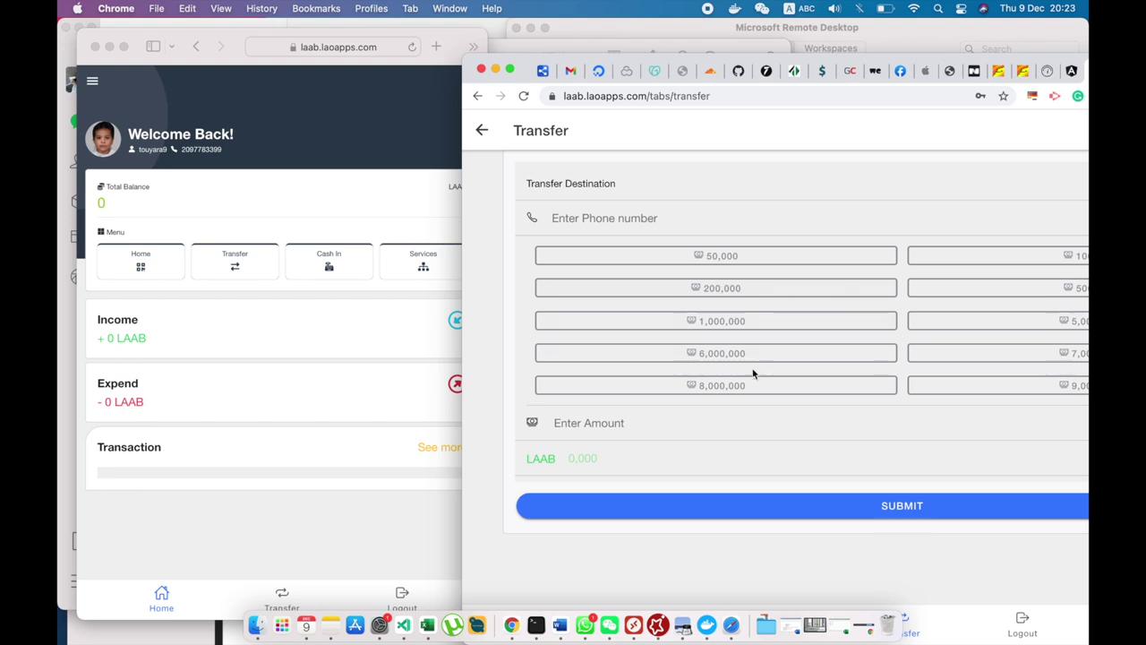
{"action": "left_click", "coordinate": [656, 224]}
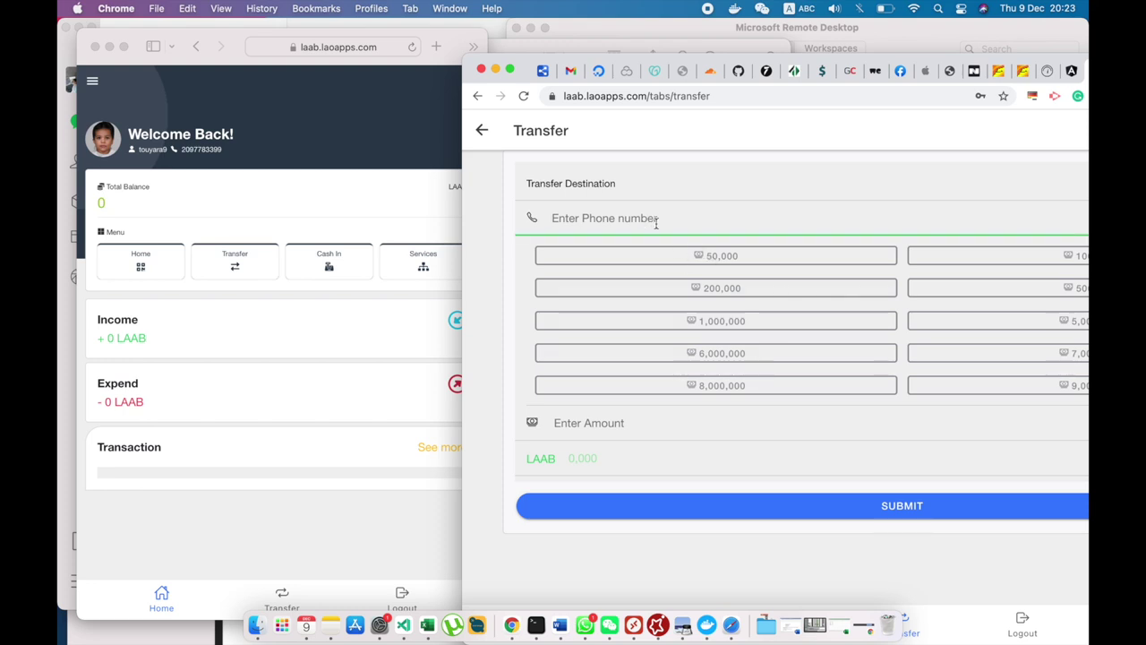
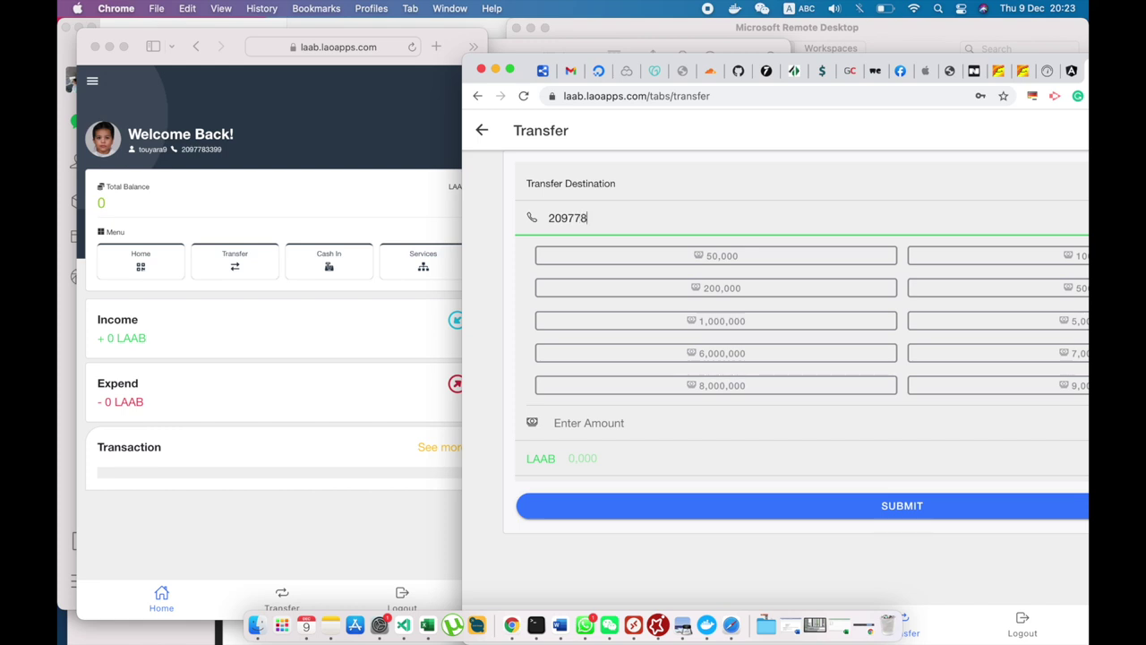
{"action": "left_click", "coordinate": [732, 324]}
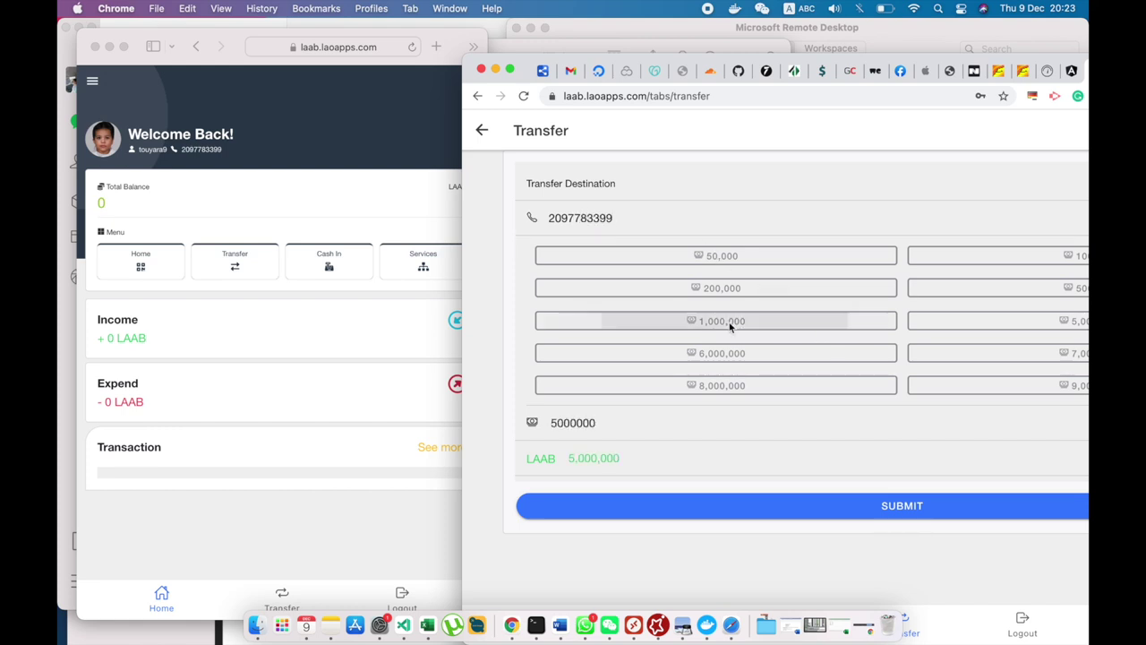
{"action": "left_click", "coordinate": [783, 510]}
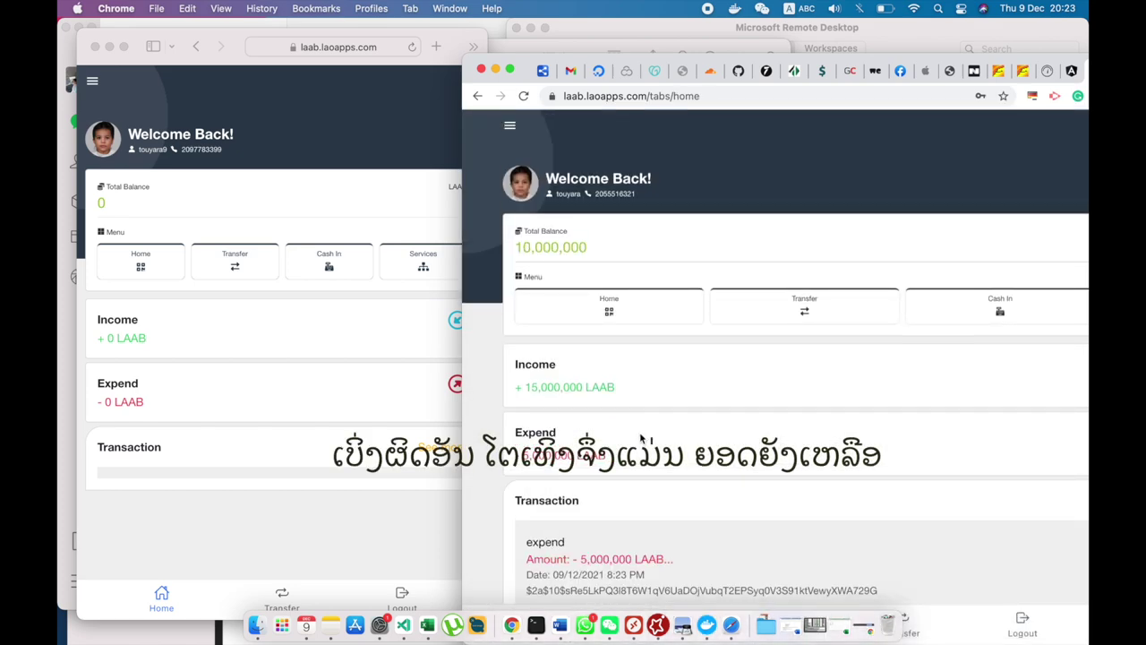
Reload the Chrome sender page and the Safari receiver page to show the +5,000,000 LAAB income.
{"action": "scroll", "coordinate": [643, 439], "scroll_direction": "down", "scroll_amount": 4}
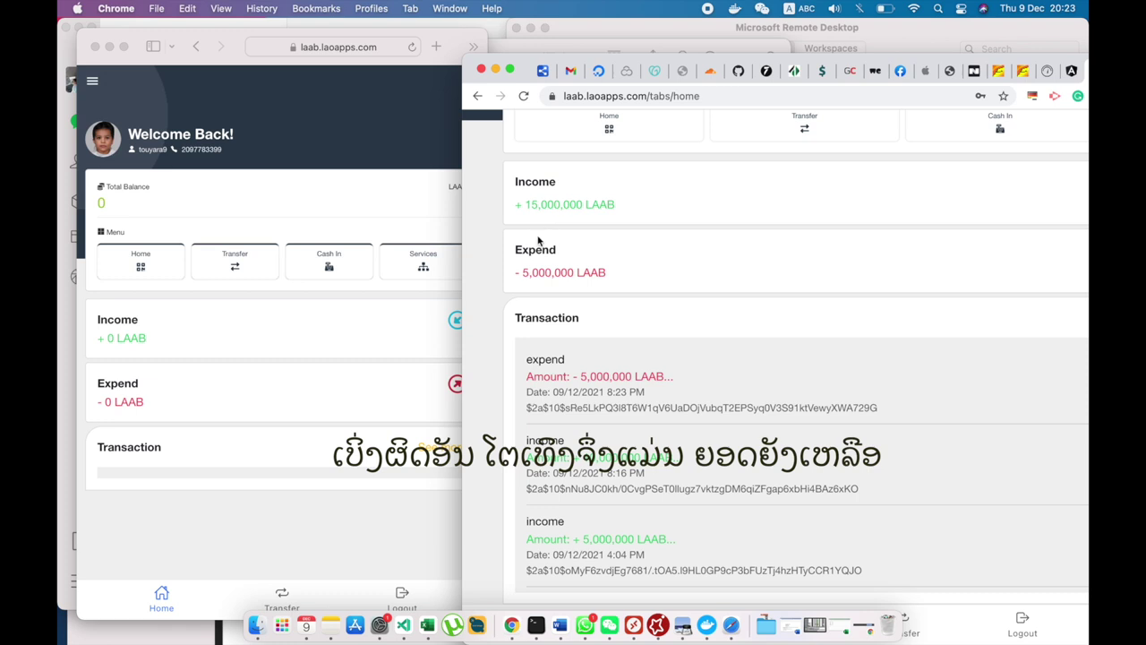
{"action": "scroll", "coordinate": [571, 259], "scroll_direction": "up", "scroll_amount": 2}
{"action": "left_click", "coordinate": [523, 96]}
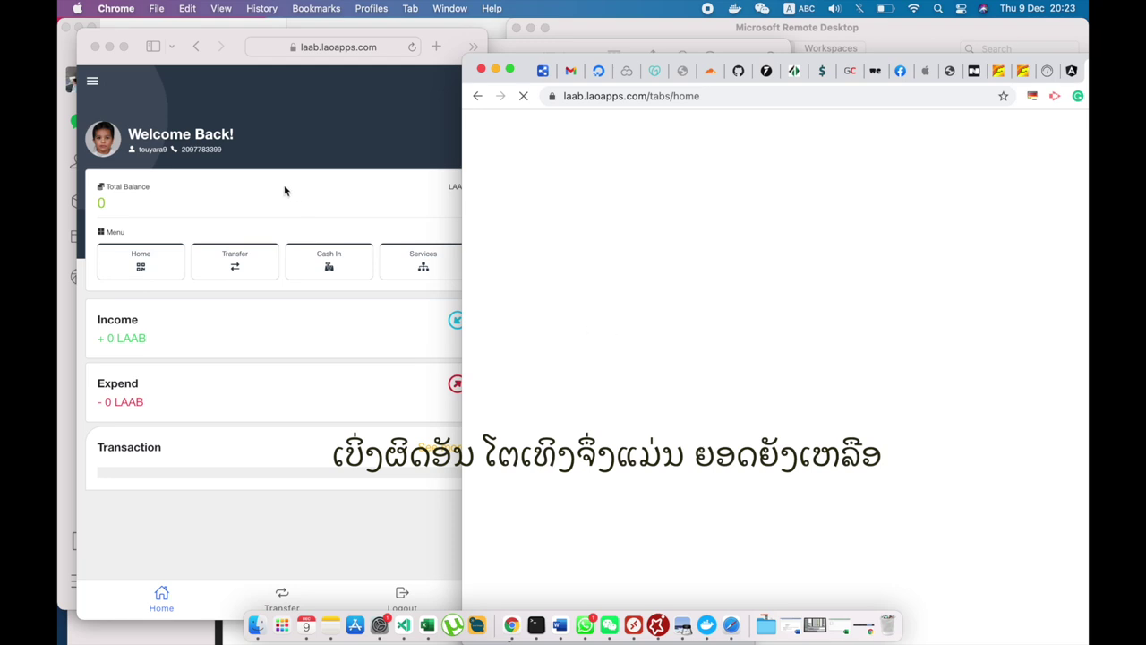
{"action": "left_click", "coordinate": [168, 95]}
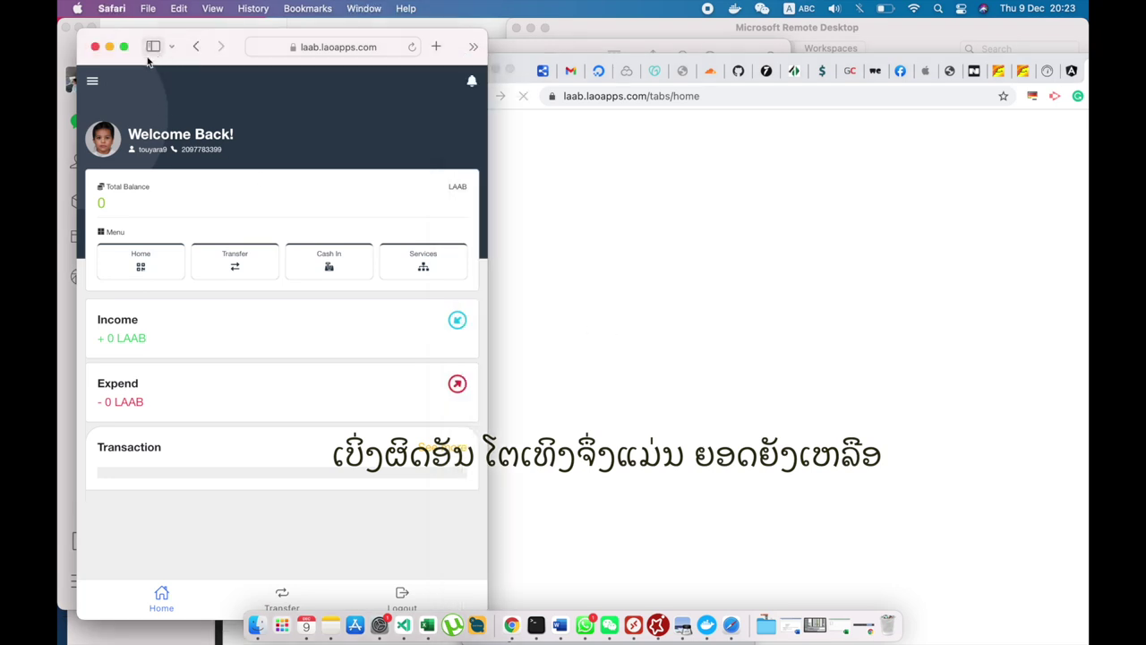
{"action": "left_click", "coordinate": [411, 48]}
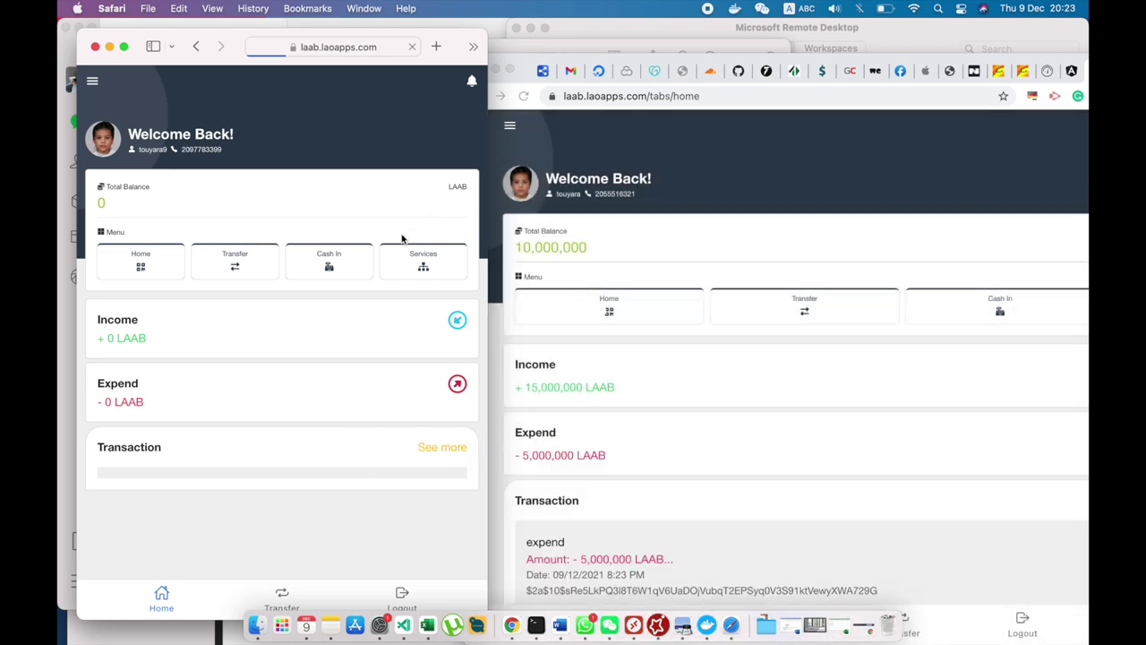
{"action": "scroll", "coordinate": [678, 380], "scroll_direction": "down", "scroll_amount": 3}
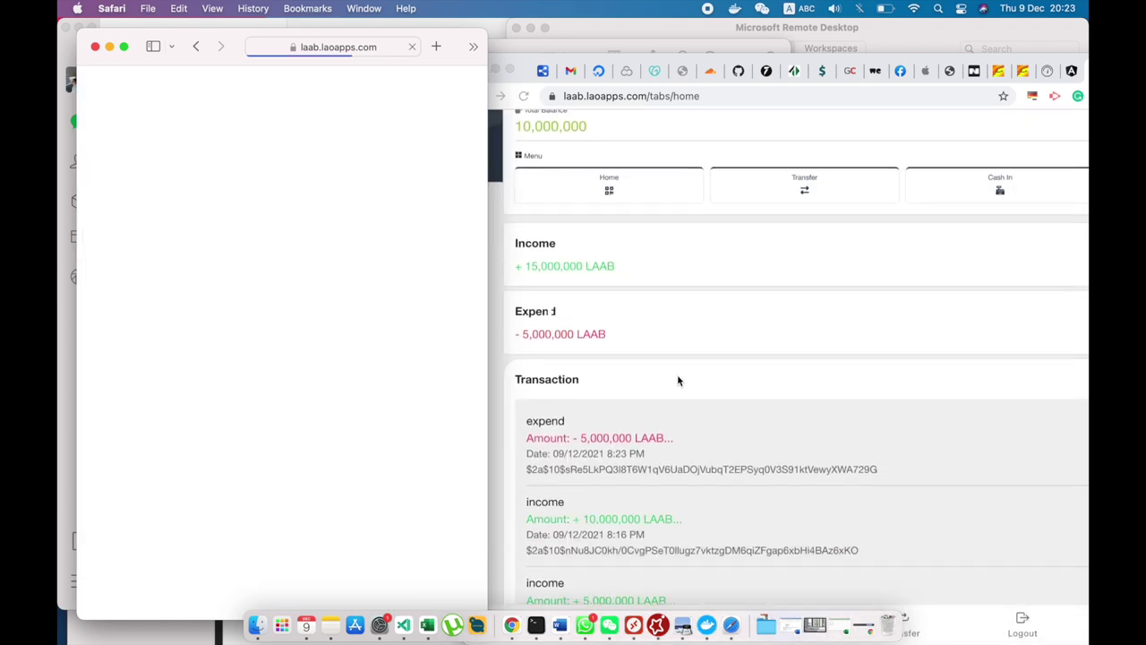
{"action": "scroll", "coordinate": [678, 381], "scroll_direction": "up", "scroll_amount": 3}
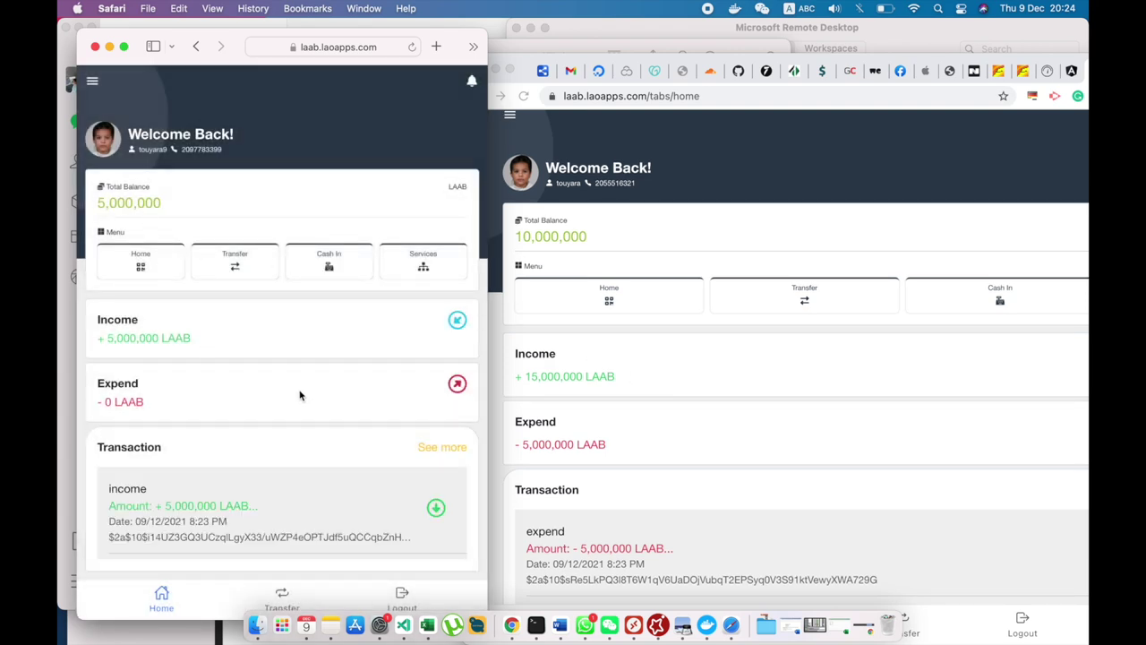
Send a 50,000 LAAB transfer from the new account back to the original account's phone number.
{"action": "left_click", "coordinate": [235, 269]}
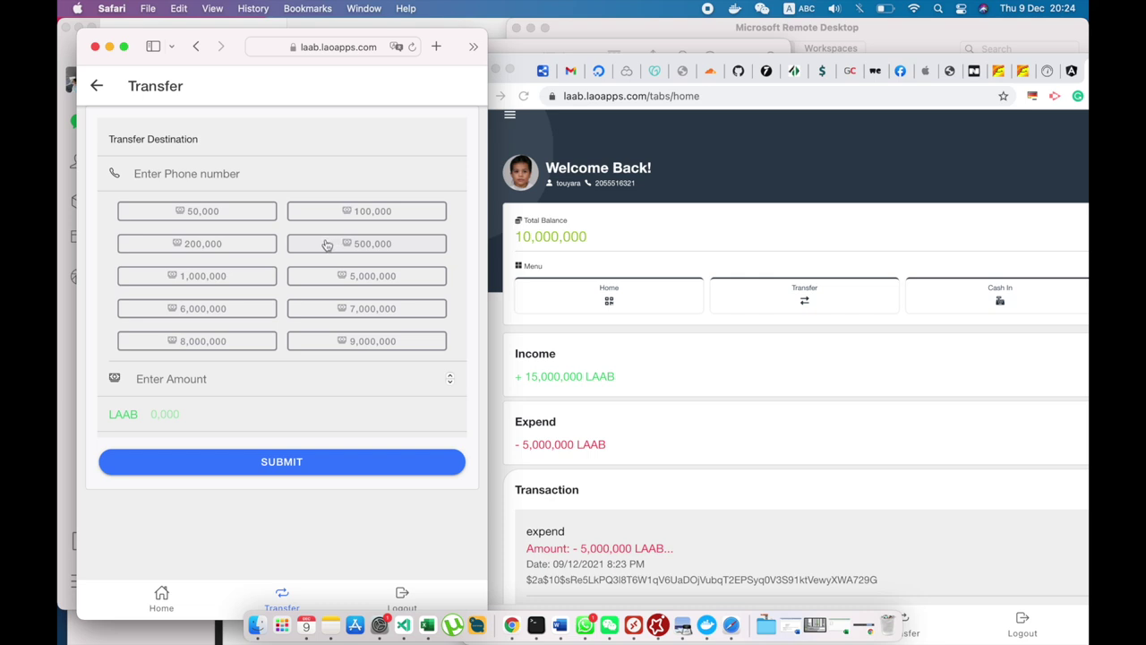
{"action": "left_click", "coordinate": [231, 217]}
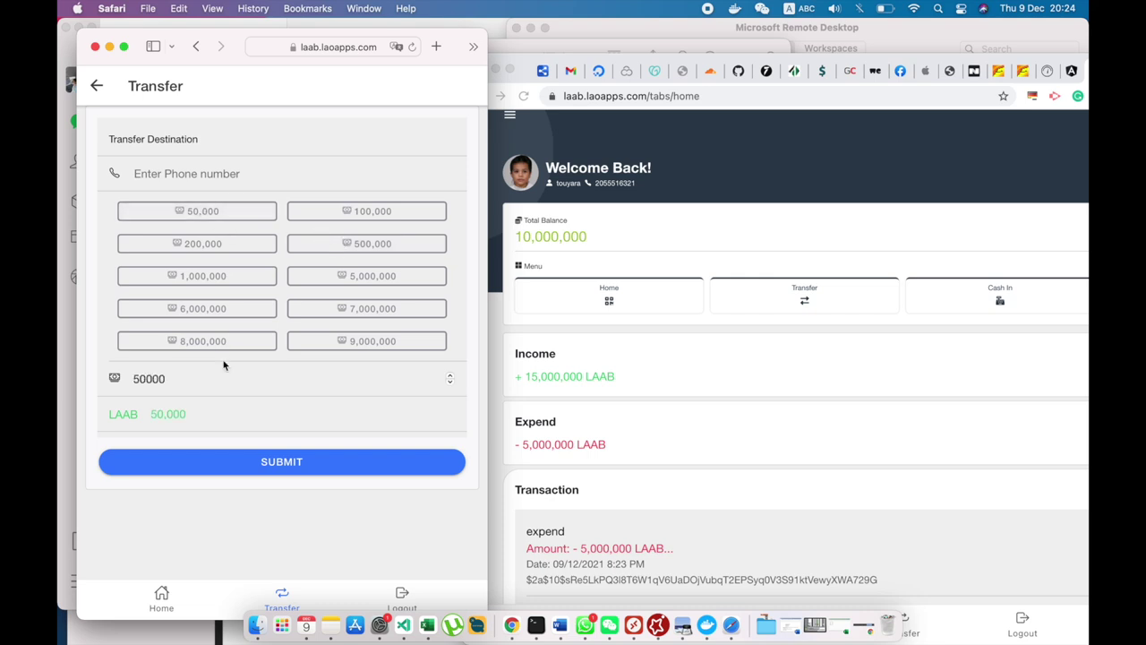
{"action": "left_click", "coordinate": [196, 179]}
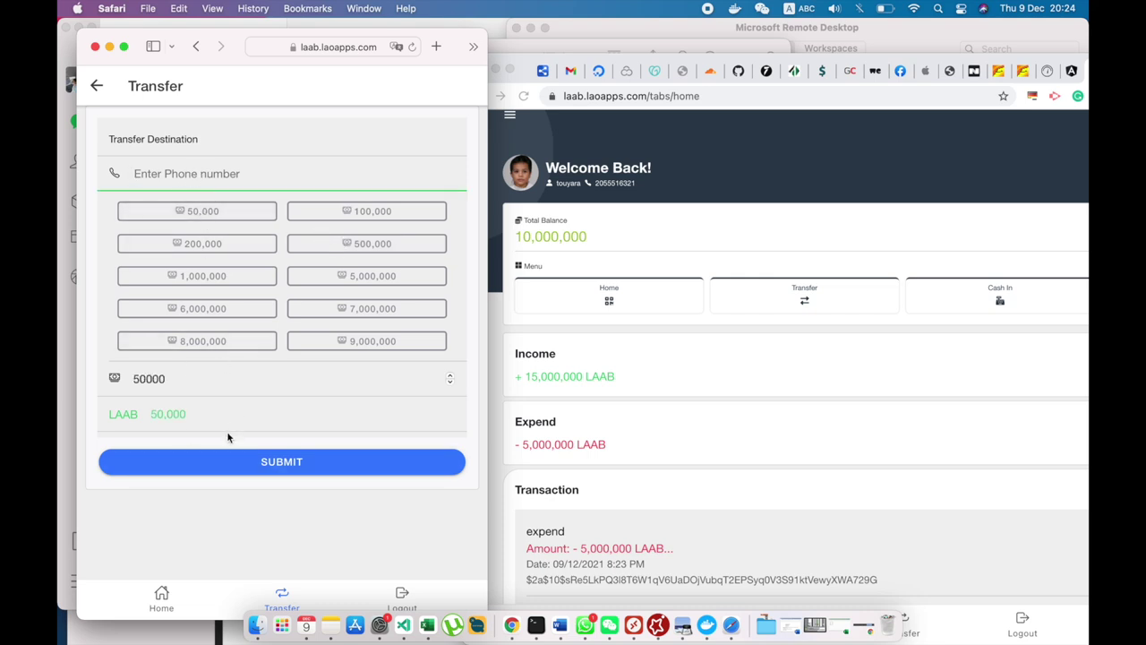
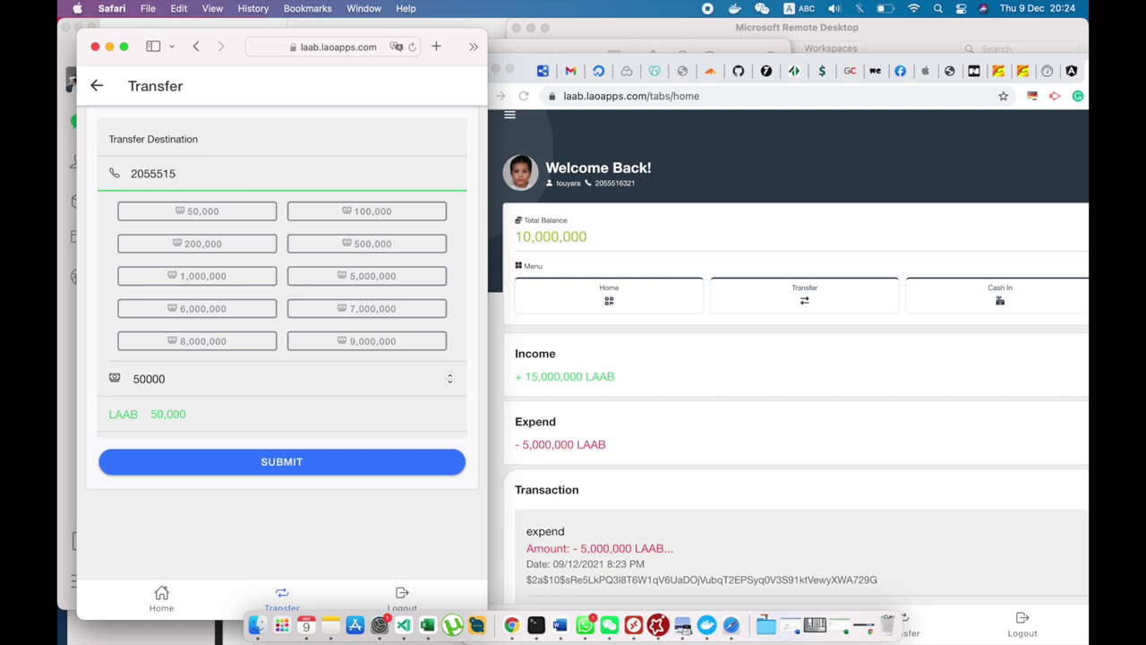
{"action": "left_click", "coordinate": [279, 463]}
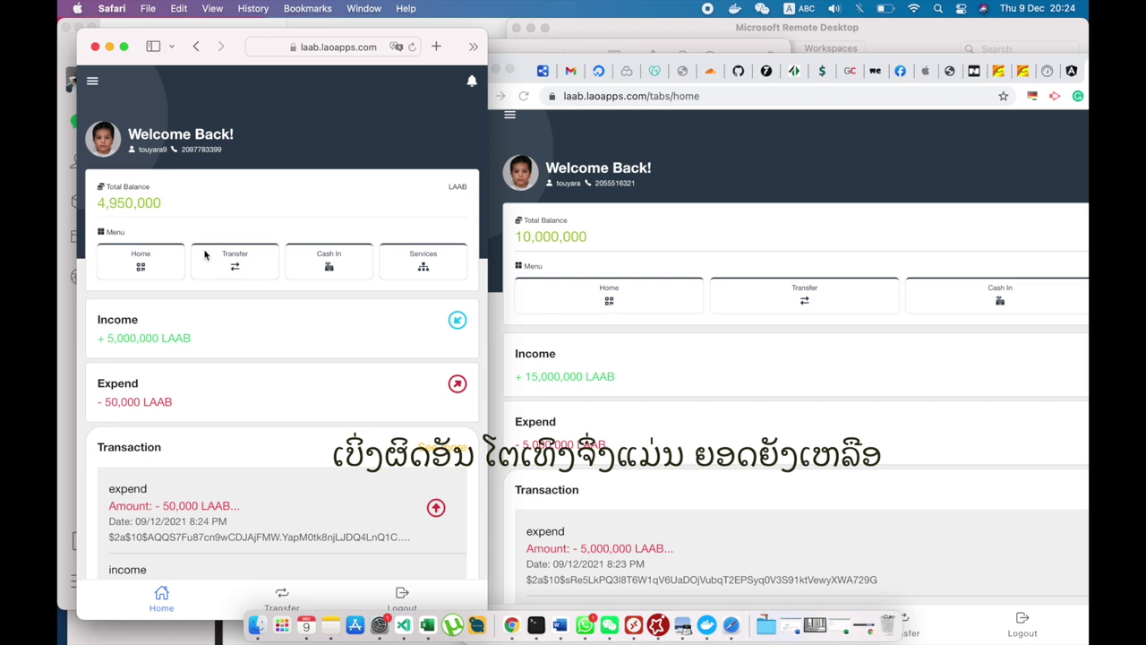
Reload the original account to show 10,050,000 and open the +50,000 LAAB income detail.
{"action": "left_click", "coordinate": [525, 96]}
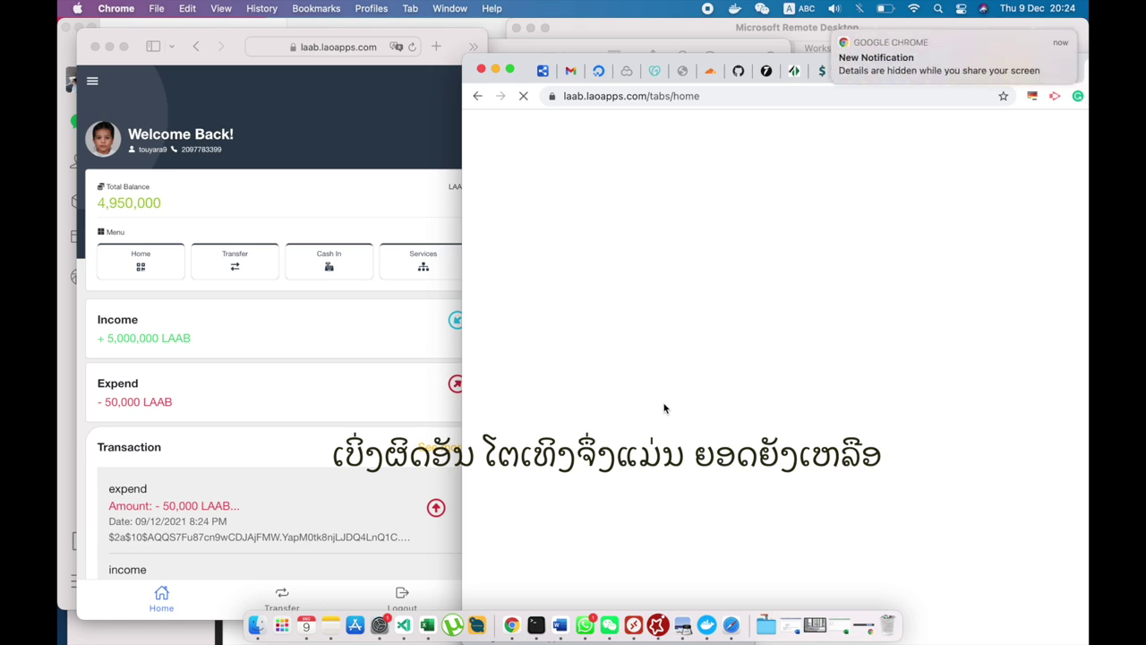
{"action": "mouse_move", "coordinate": [920, 69]}
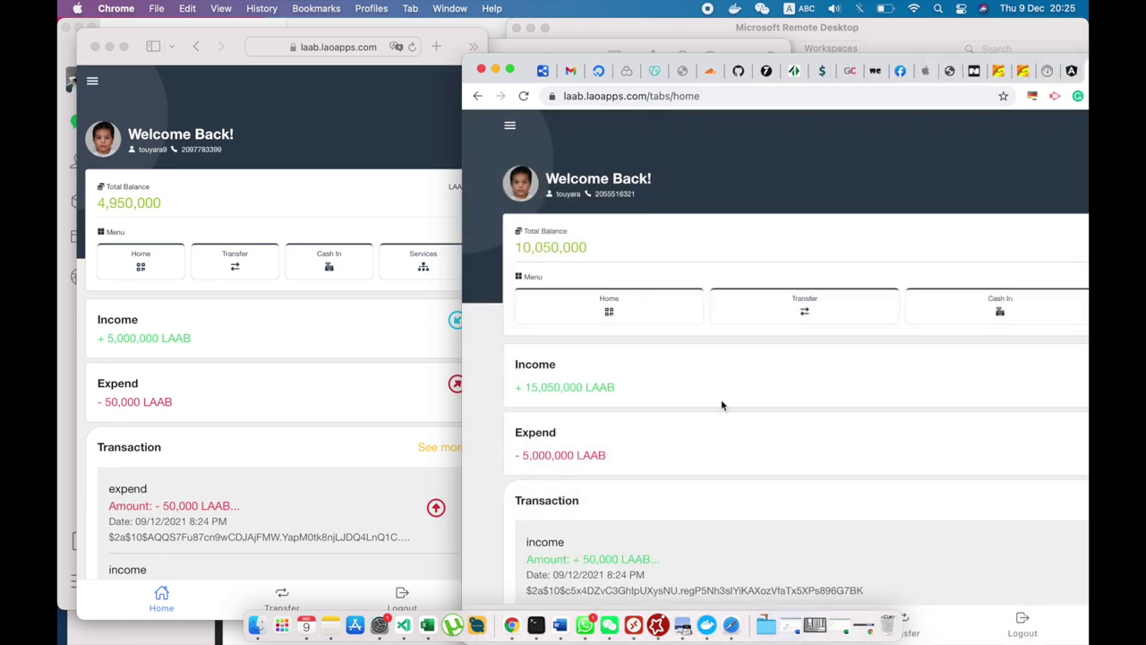
{"action": "scroll", "coordinate": [722, 445], "scroll_direction": "down", "scroll_amount": 5}
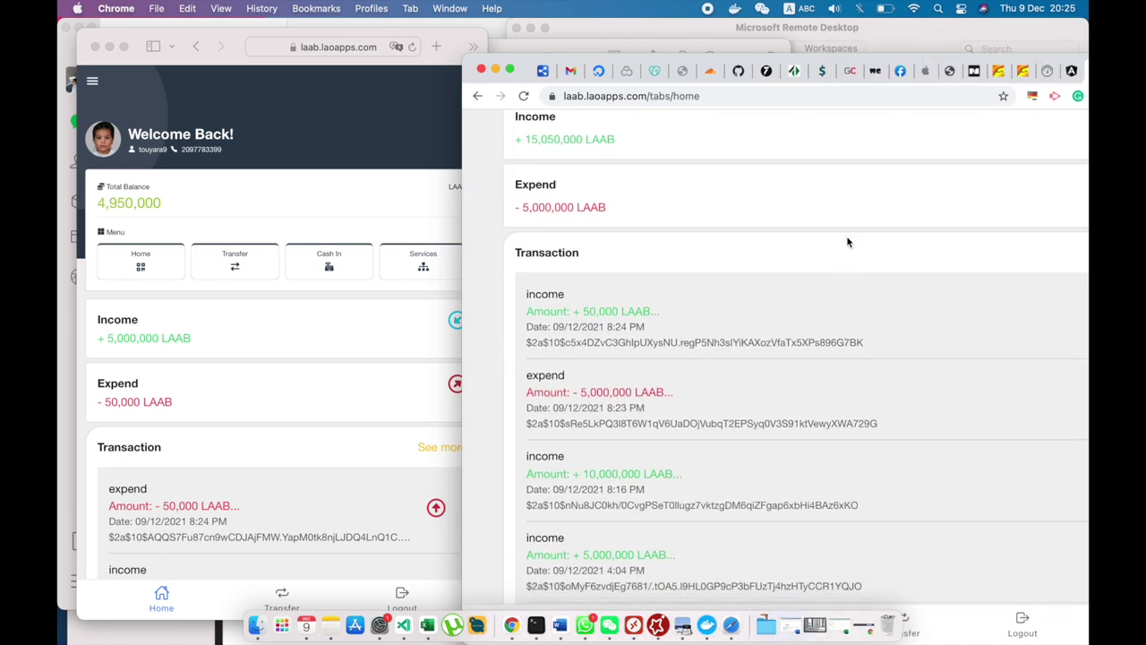
{"action": "left_click_drag", "start_coordinate": [879, 54], "coordinate": [622, 85]}
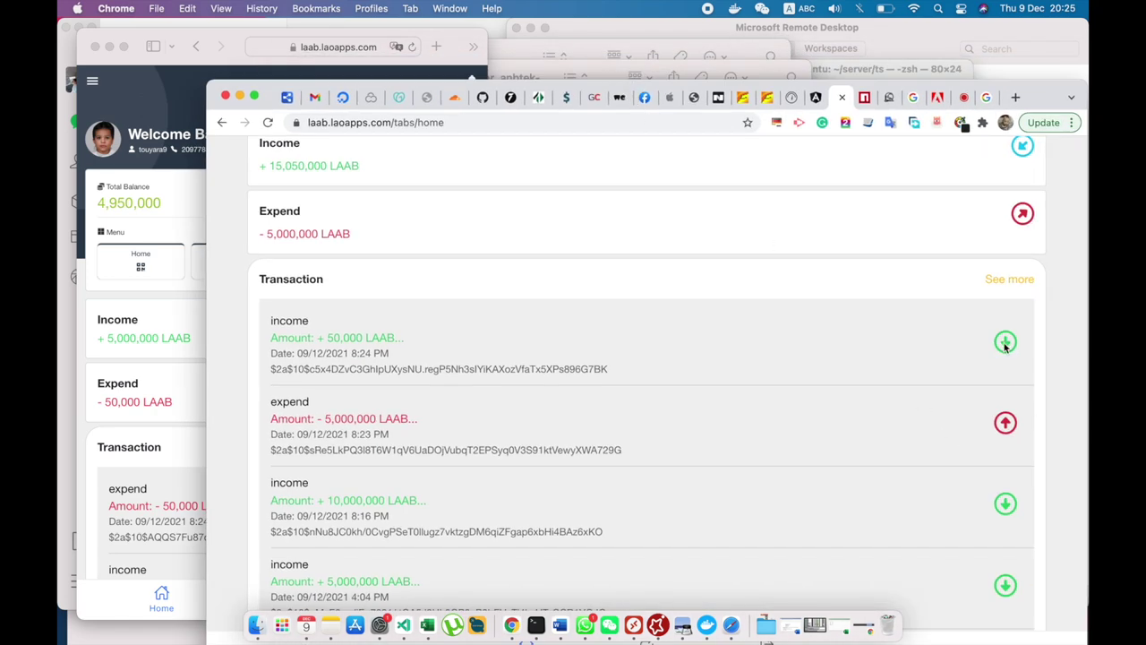
{"action": "left_click", "coordinate": [871, 352]}
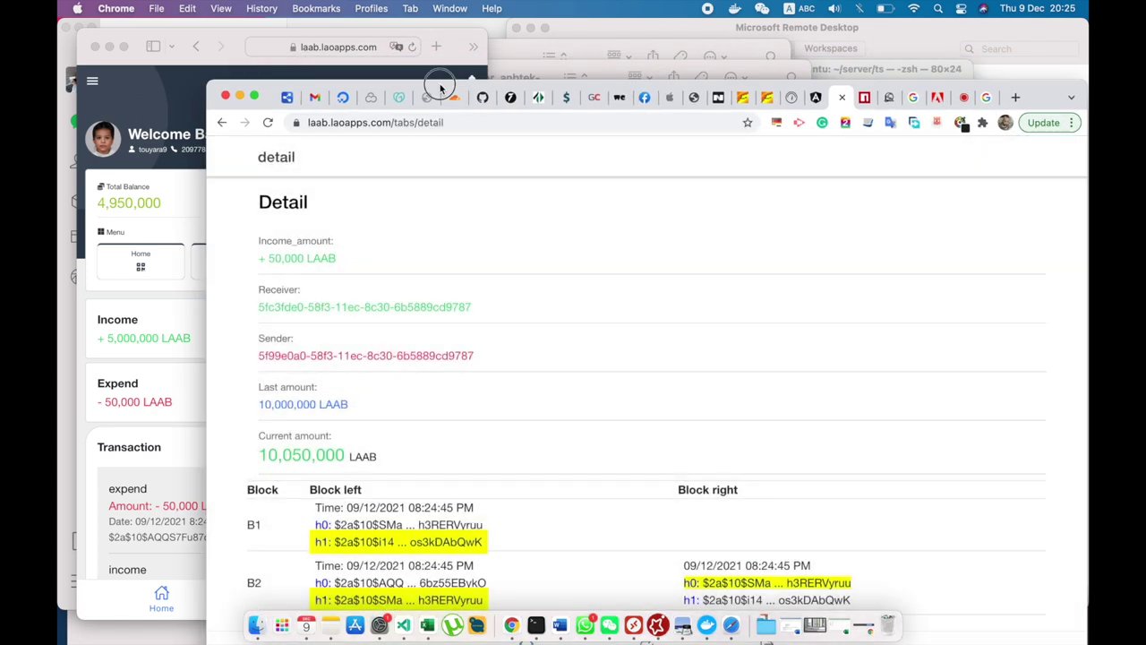
{"action": "left_click_drag", "start_coordinate": [445, 90], "coordinate": [761, 45]}
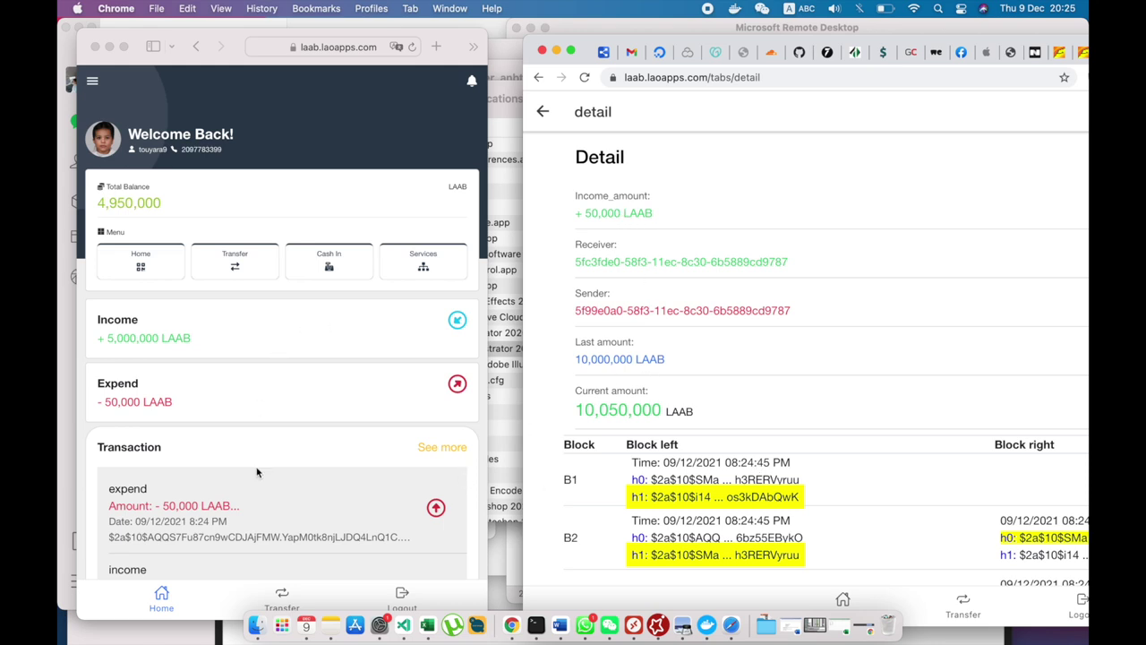
Open the new account's -50,000 LAAB expend transaction detail in Safari.
{"action": "scroll", "coordinate": [279, 497], "scroll_direction": "down", "scroll_amount": 2}
{"action": "left_click", "coordinate": [302, 455]}
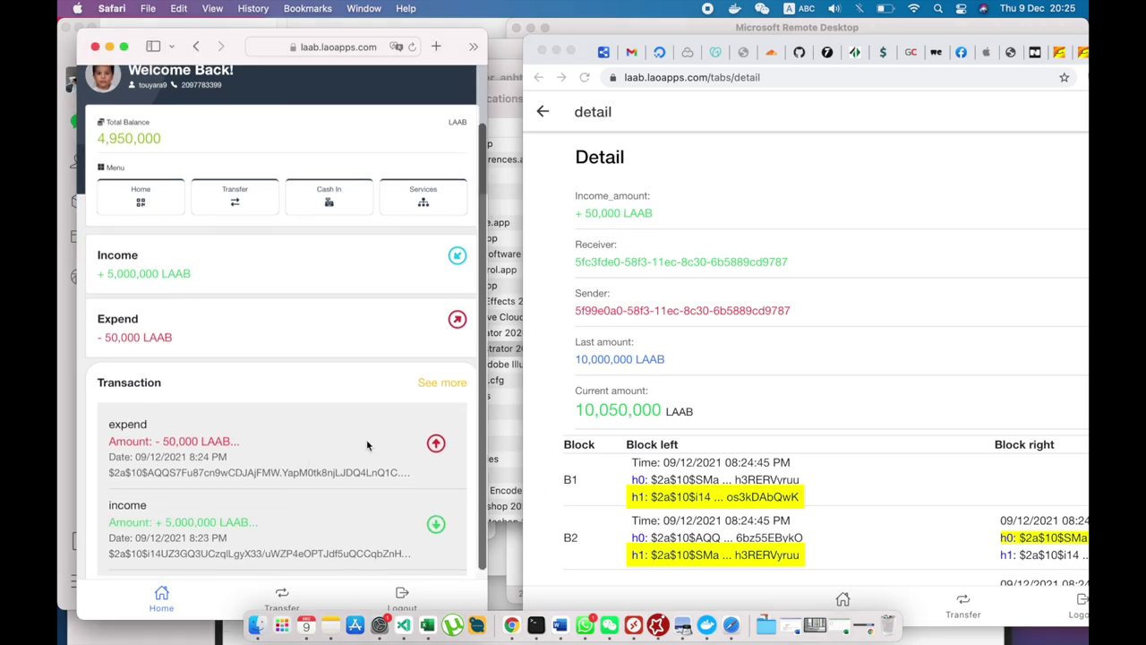
{"action": "left_click", "coordinate": [206, 439]}
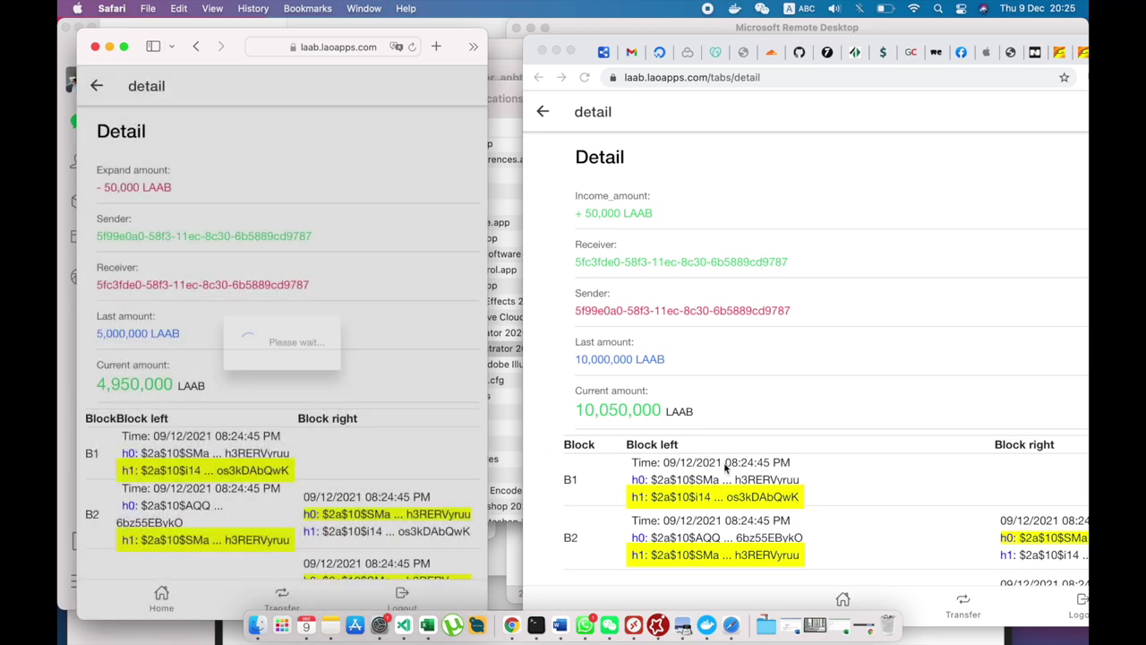
Scroll through hash blocks B1–B6 to compare them with the receiver's chain.
{"action": "scroll", "coordinate": [748, 464], "scroll_direction": "down", "scroll_amount": 2}
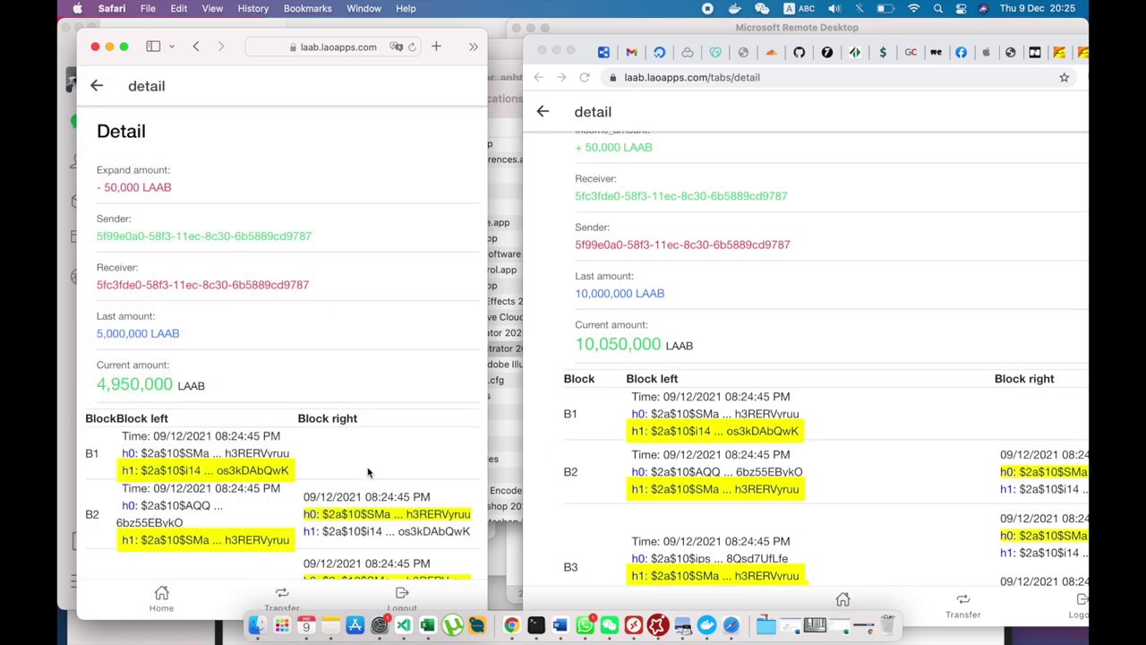
{"action": "scroll", "coordinate": [721, 459], "scroll_direction": "down", "scroll_amount": 3}
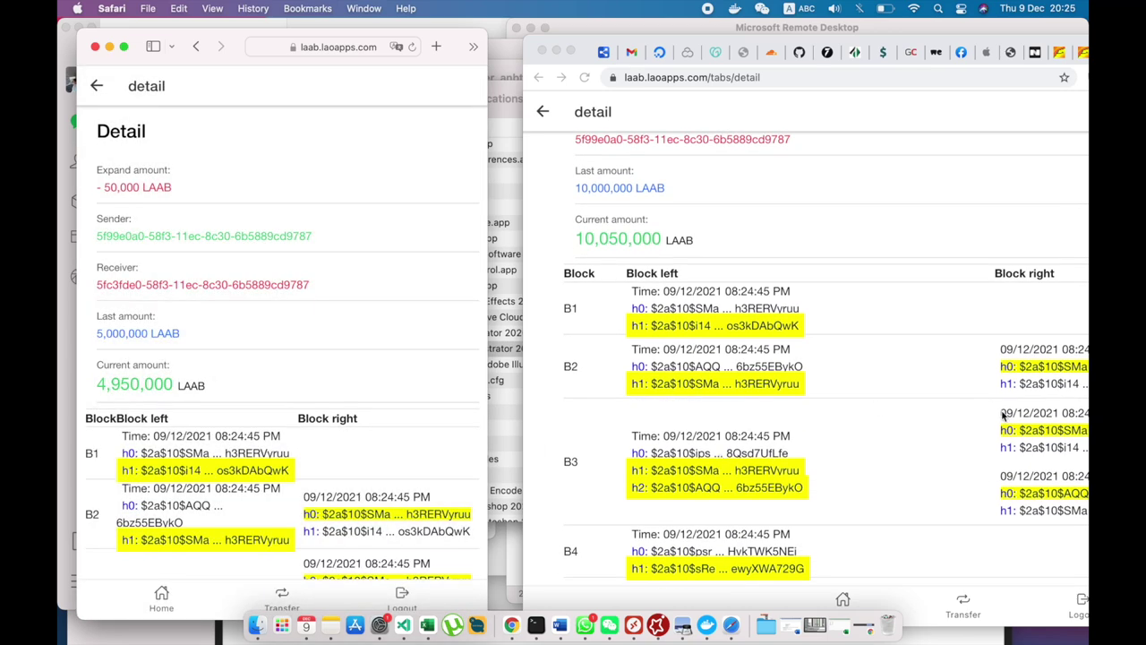
{"action": "scroll", "coordinate": [1006, 414], "scroll_direction": "down", "scroll_amount": 2}
{"action": "scroll", "coordinate": [375, 499], "scroll_direction": "down", "scroll_amount": 2}
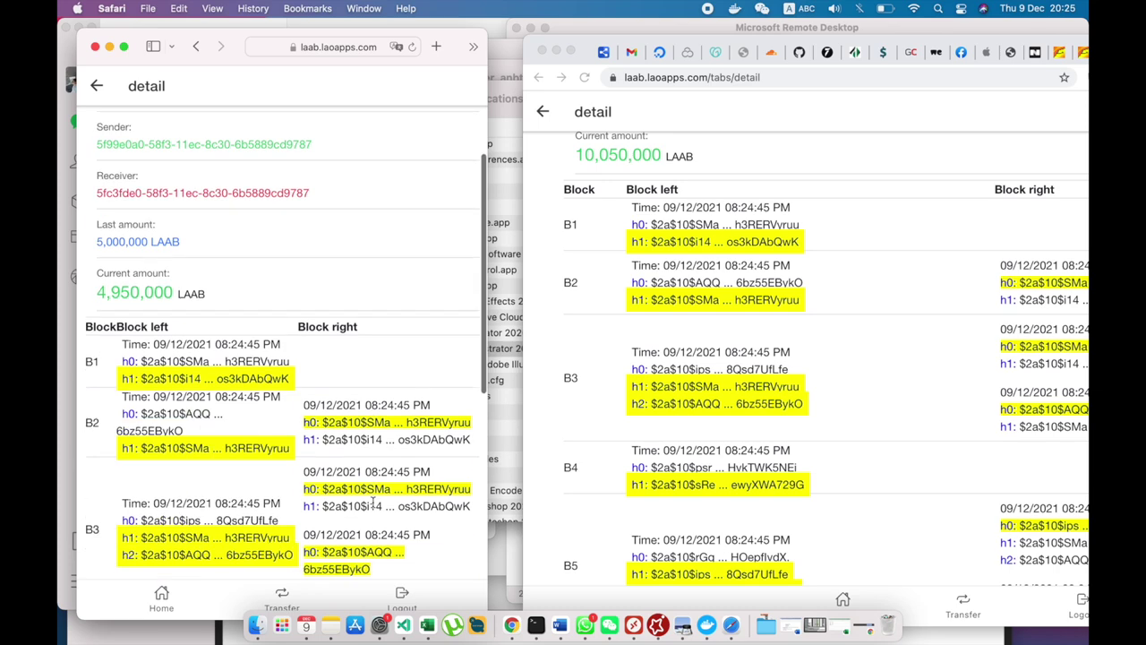
{"action": "scroll", "coordinate": [373, 489], "scroll_direction": "down", "scroll_amount": 7}
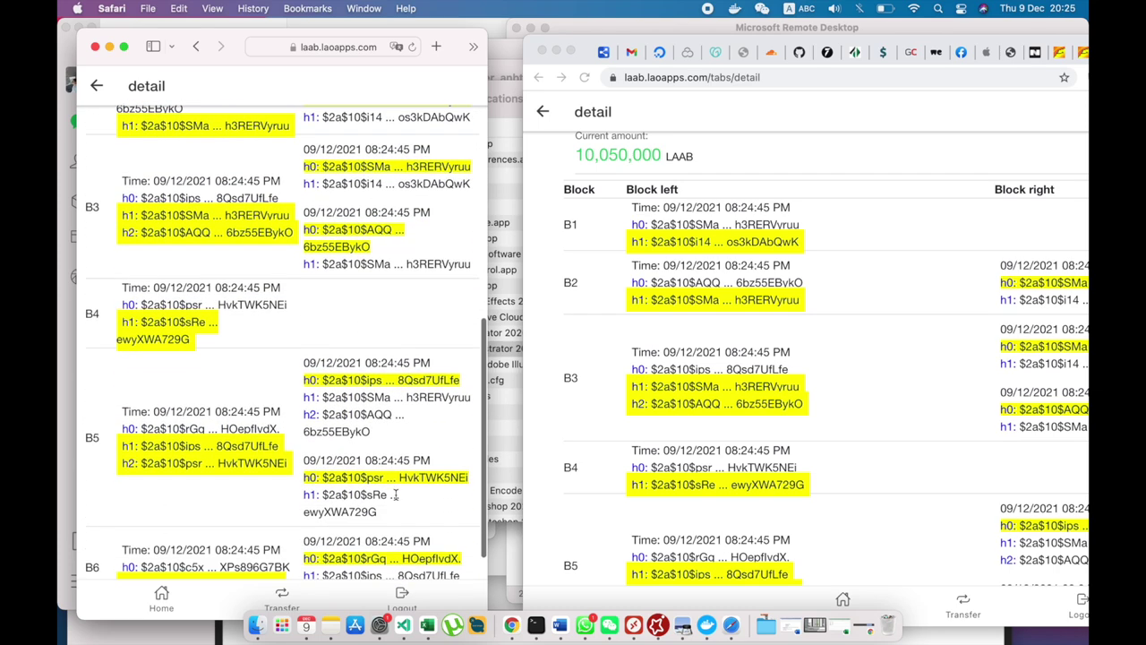
{"action": "scroll", "coordinate": [769, 439], "scroll_direction": "down", "scroll_amount": 3}
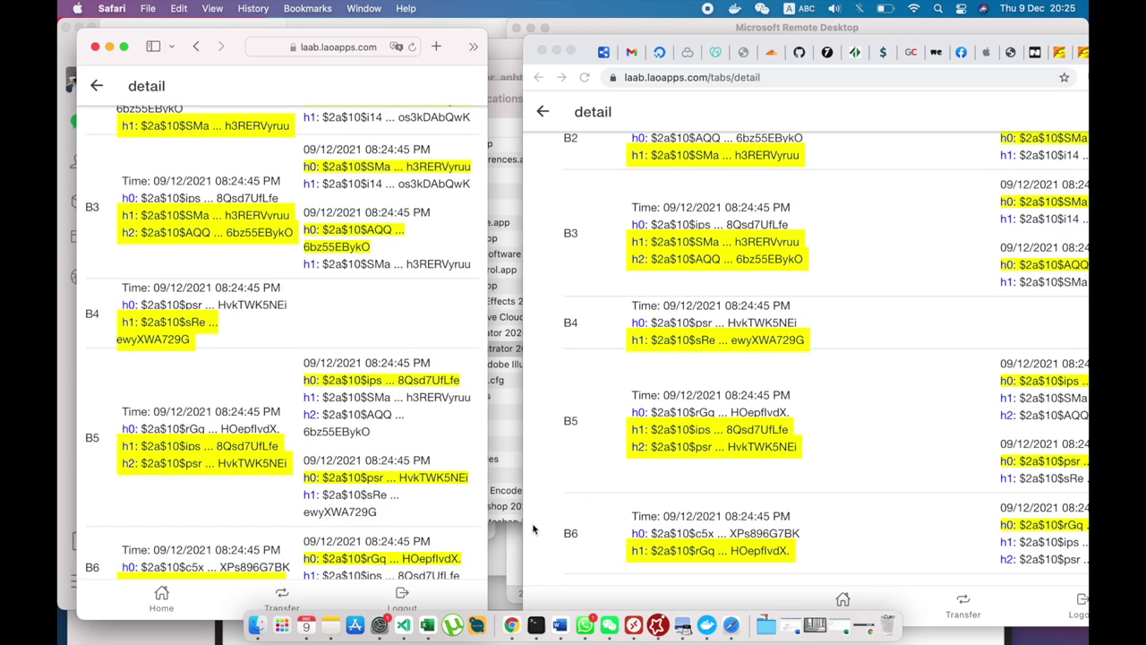
{"action": "scroll", "coordinate": [395, 497], "scroll_direction": "down", "scroll_amount": 1}
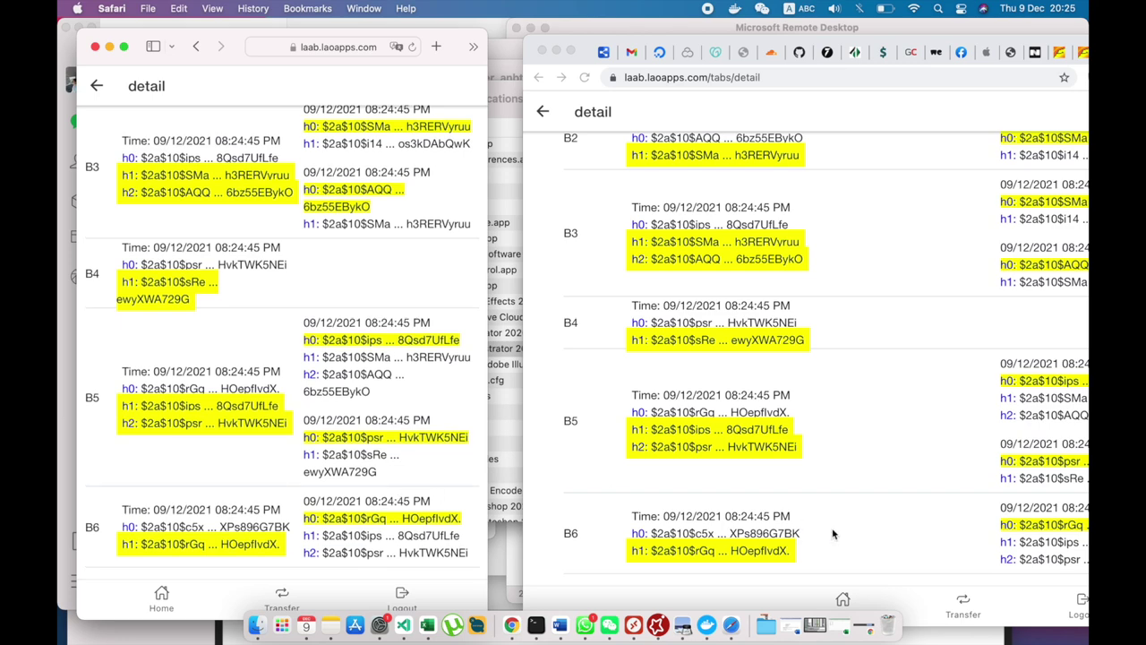
{"action": "scroll", "coordinate": [832, 534], "scroll_direction": "up", "scroll_amount": 5}
{"action": "scroll", "coordinate": [832, 534], "scroll_direction": "down", "scroll_amount": 5}
{"action": "scroll", "coordinate": [772, 371], "scroll_direction": "up", "scroll_amount": 10}
{"action": "scroll", "coordinate": [347, 285], "scroll_direction": "up", "scroll_amount": 10}
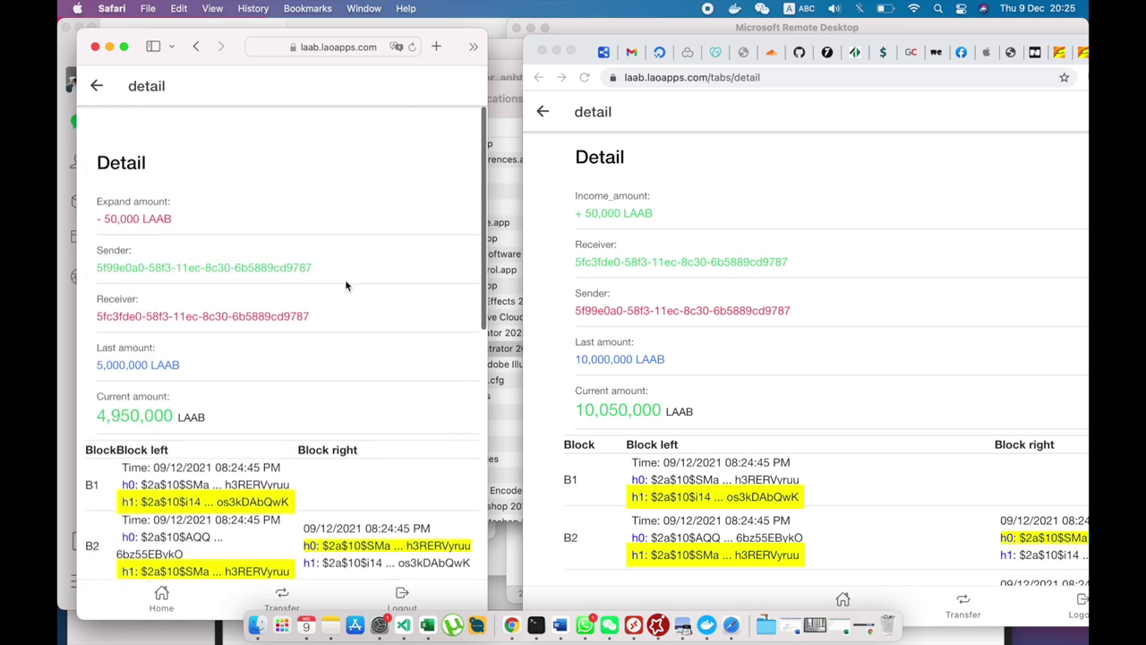
{"action": "scroll", "coordinate": [346, 285], "scroll_direction": "down", "scroll_amount": 1}
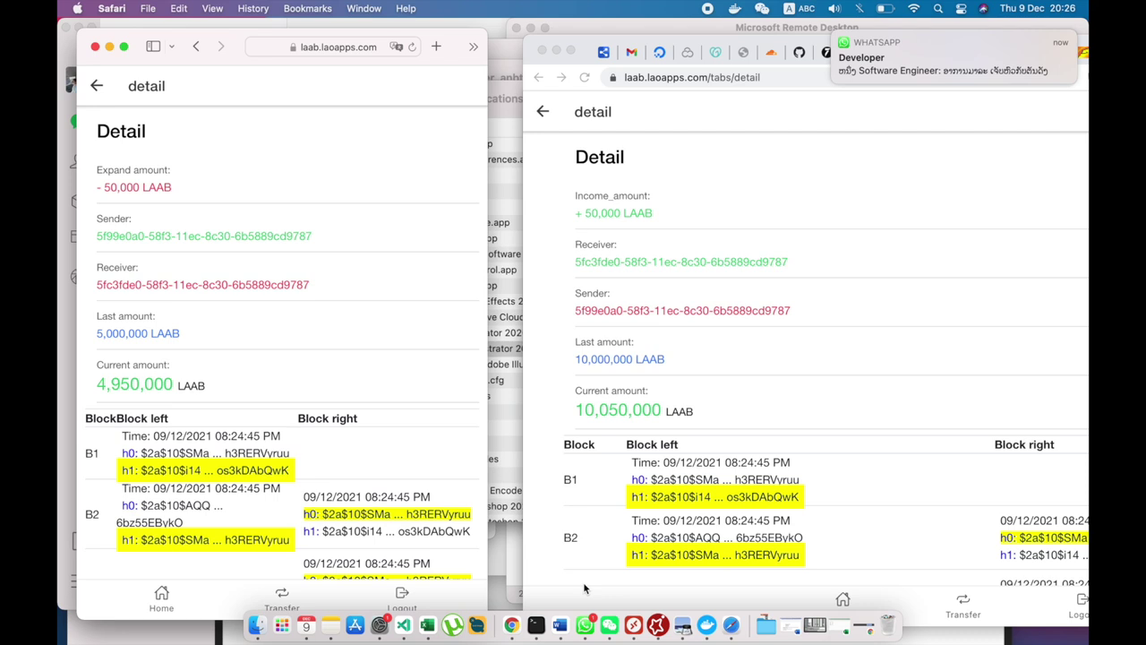
{"action": "key", "text": "super+shift+5"}
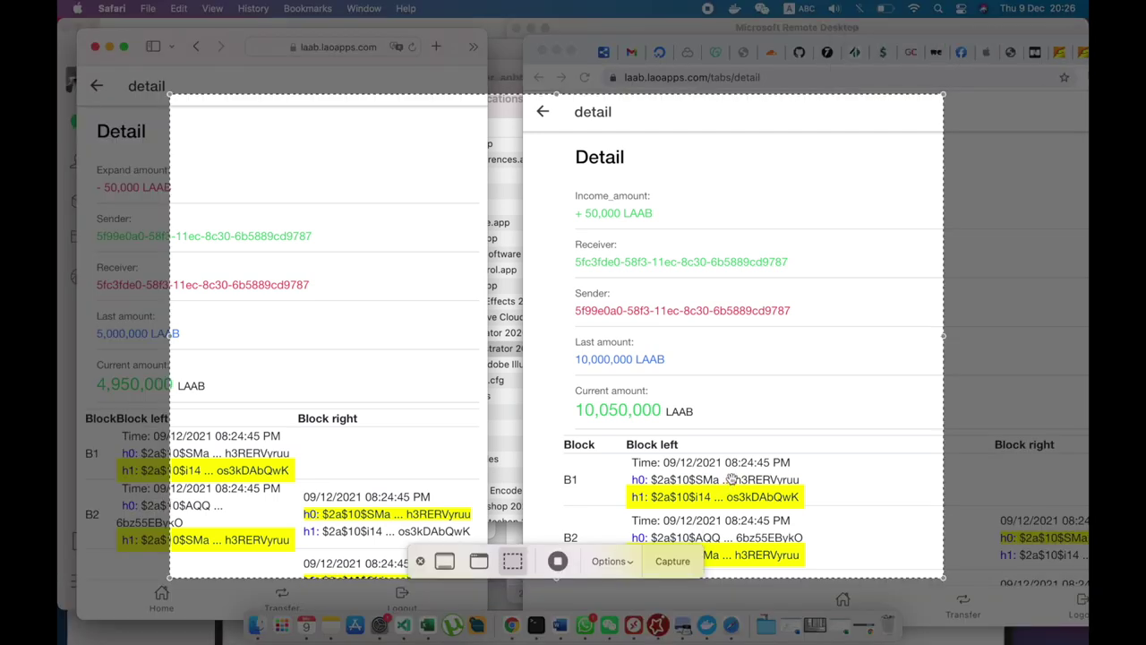